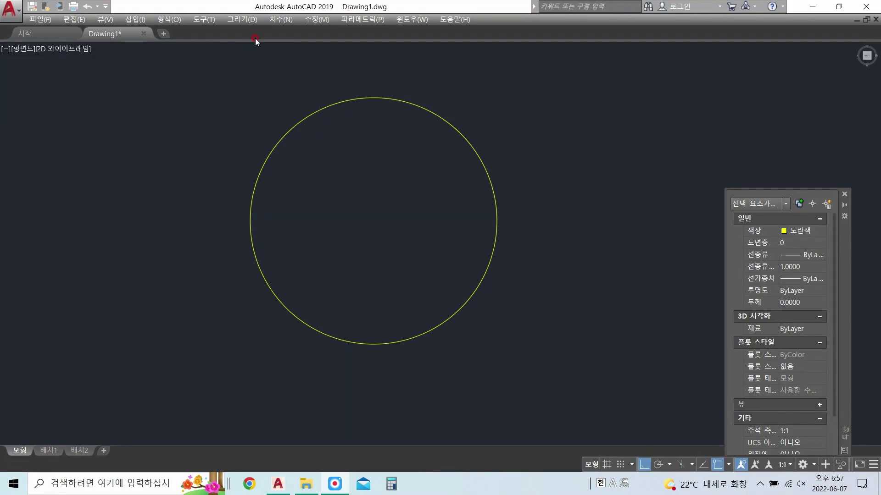
# Step: Place a centre mark on the circle and begin stretching its top arm upward
pyautogui.click(292, 22)
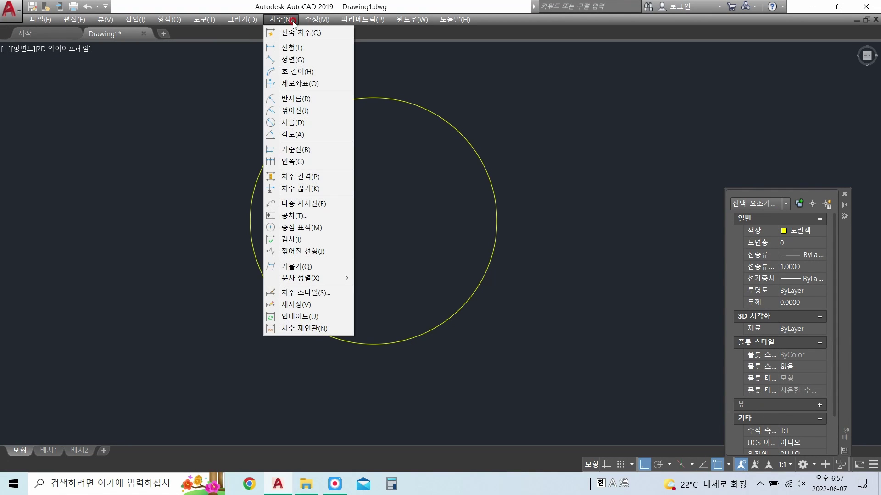
pyautogui.click(299, 228)
pyautogui.click(441, 118)
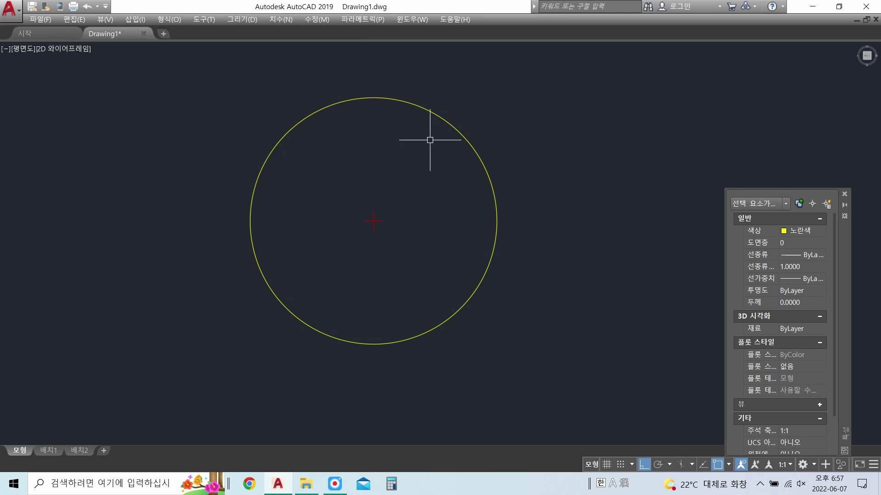
pyautogui.click(390, 216)
pyautogui.click(343, 191)
pyautogui.click(374, 211)
pyautogui.press('Escape')
# Step: Grip-edit the red centre mark into a long vertical line through the centre
pyautogui.click(427, 265)
pyautogui.click(289, 193)
pyautogui.click(374, 231)
pyautogui.click(413, 242)
pyautogui.moveTo(420, 232); pyautogui.dragTo(334, 173)
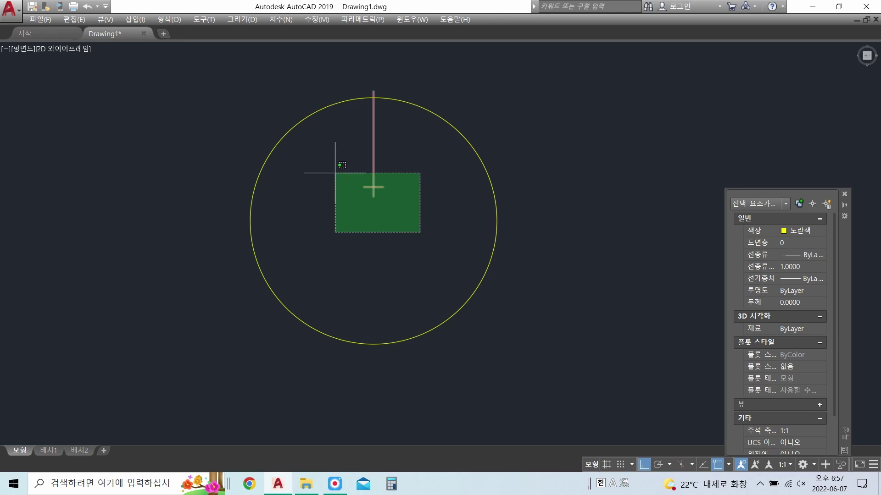
pyautogui.click(409, 206)
pyautogui.click(409, 222)
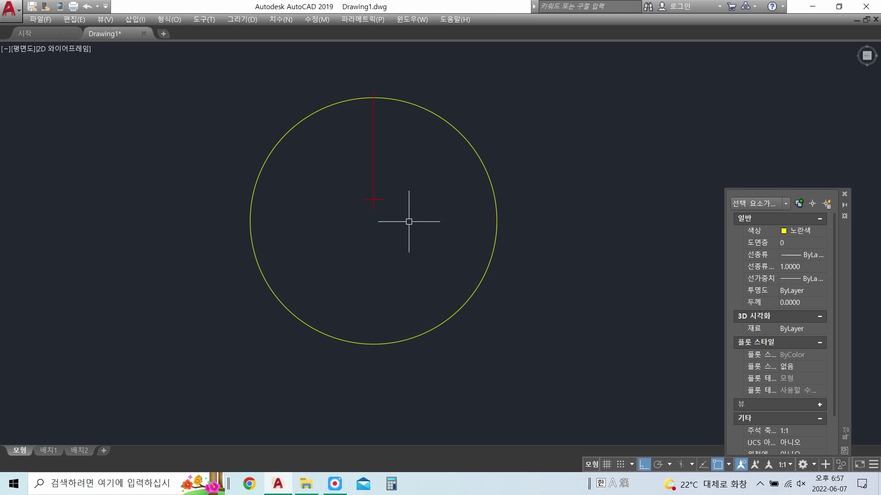
# Step: Divide the circle into 12 equal parts with point markers
pyautogui.click(490, 192)
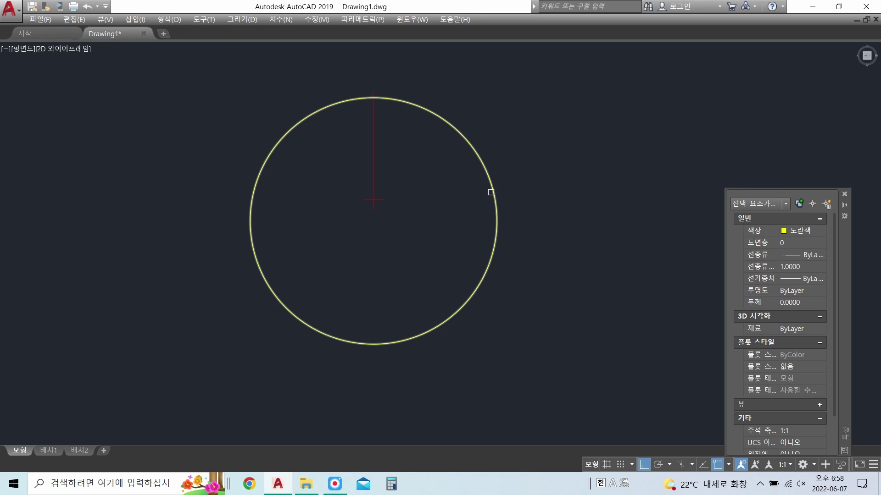
pyautogui.write('12')
pyautogui.press('Return')
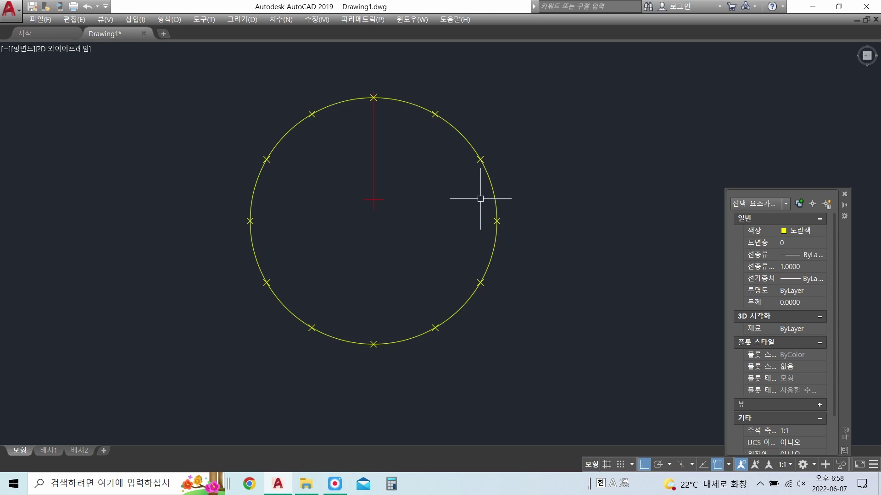
# Step: Draw the first spoke from the centre to the top-right division point
pyautogui.click(373, 199)
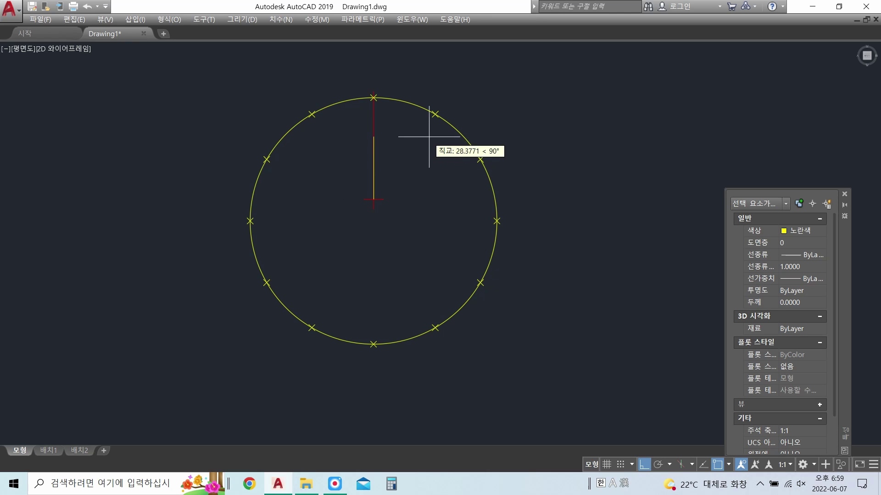
pyautogui.click(435, 114)
pyautogui.scroll(4, 382, 205)
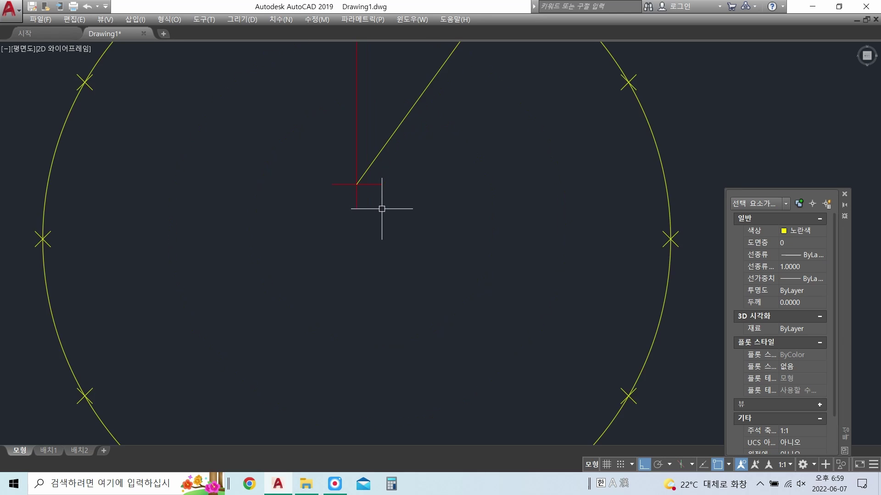
pyautogui.moveTo(381, 207); pyautogui.dragTo(411, 252, button='middle')
# Step: Shorten the red vertical line so its lower end stops at the centre
pyautogui.moveTo(421, 277); pyautogui.dragTo(372, 236)
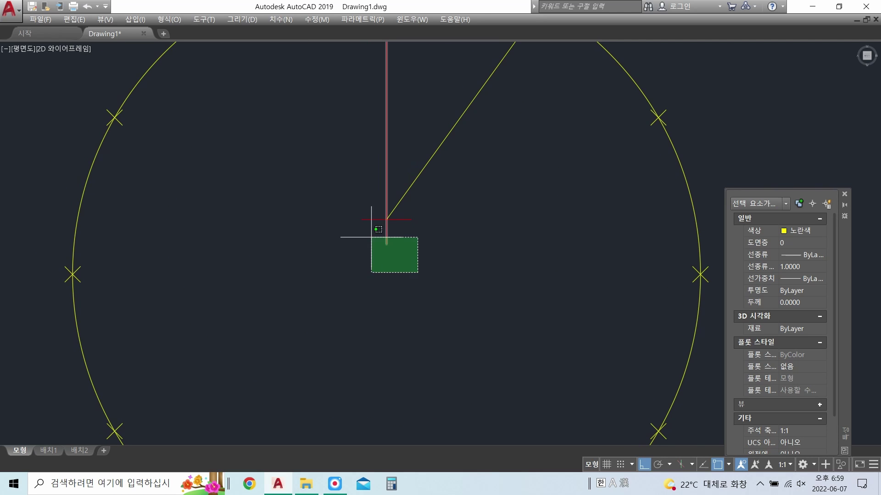
pyautogui.click(386, 244)
pyautogui.click(386, 219)
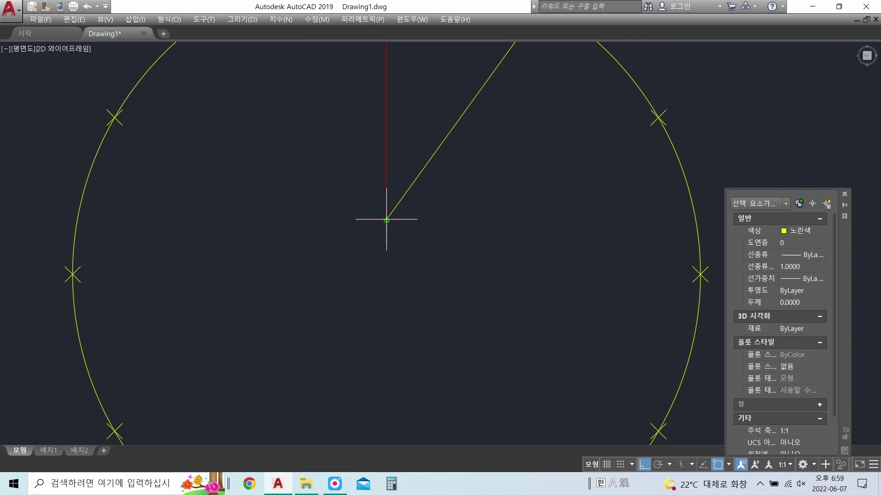
pyautogui.scroll(-2, 387, 218)
pyautogui.scroll(-2, 387, 218)
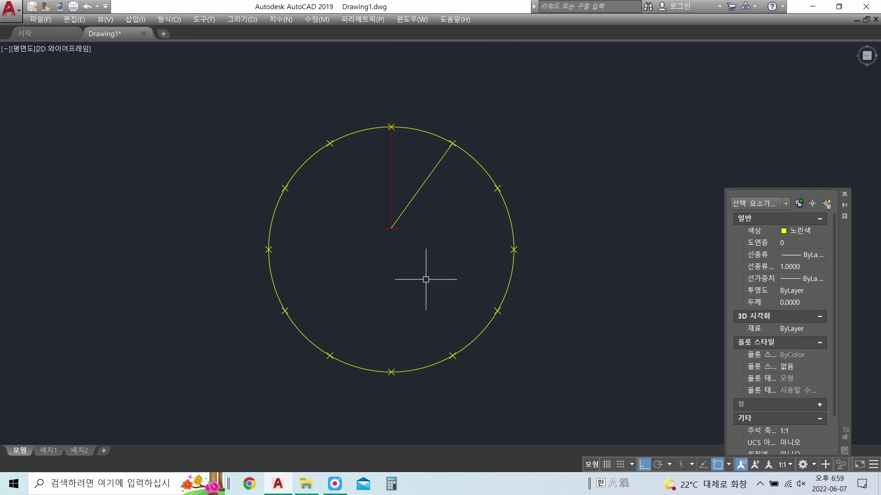
# Step: Draw spokes from the centre to the four right-side division points
pyautogui.click(392, 228)
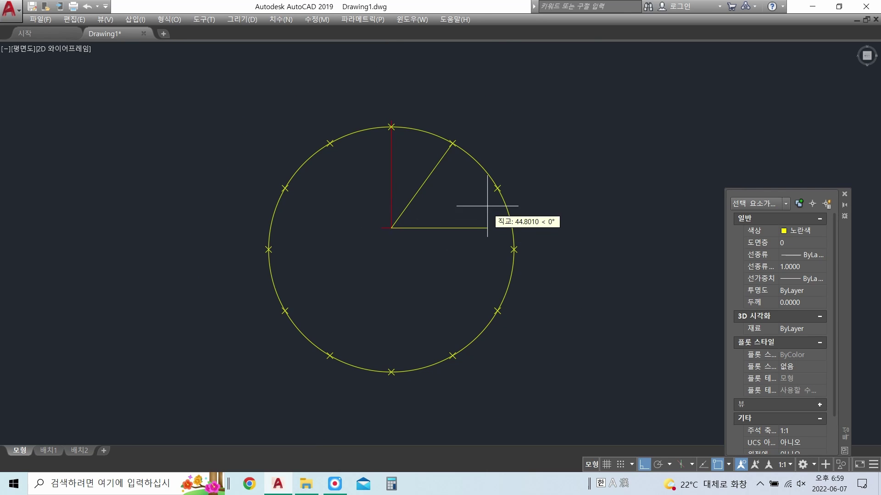
pyautogui.click(497, 188)
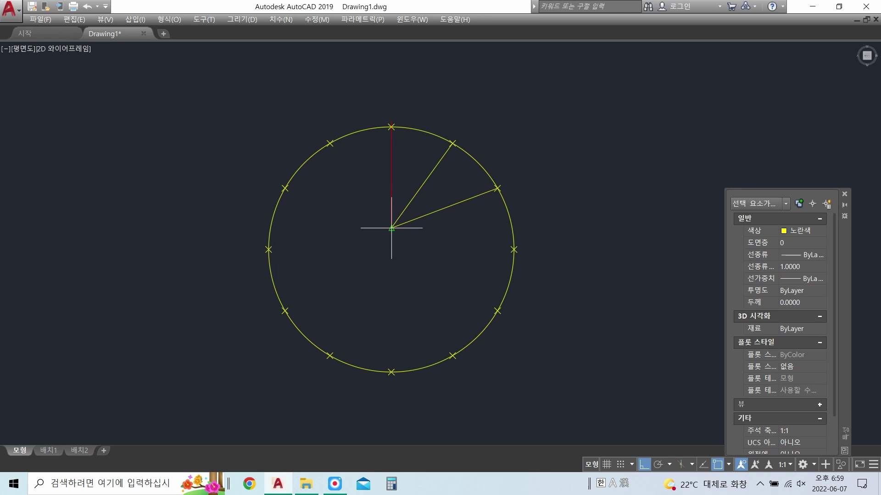
pyautogui.click(401, 228)
pyautogui.click(513, 249)
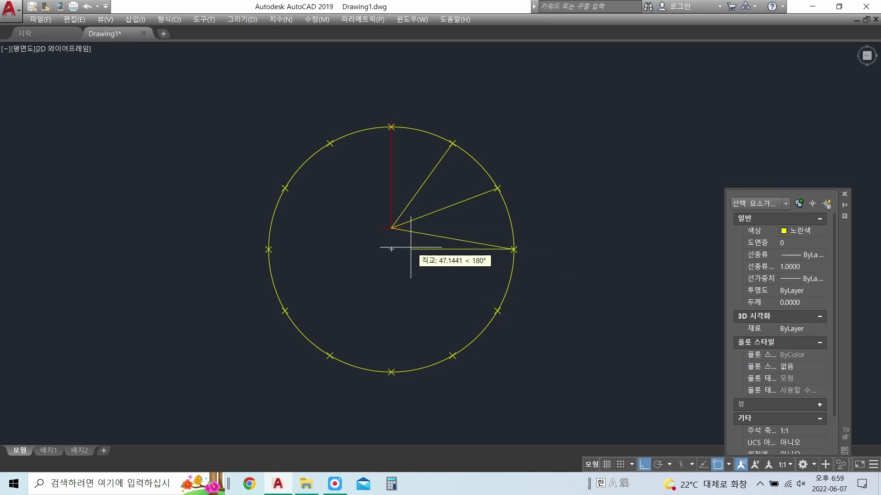
pyautogui.click(392, 228)
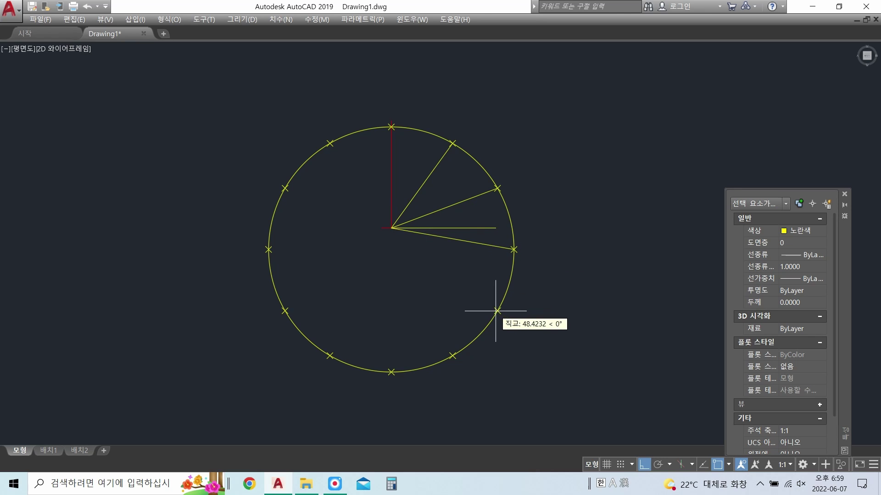
pyautogui.click(497, 310)
pyautogui.click(391, 228)
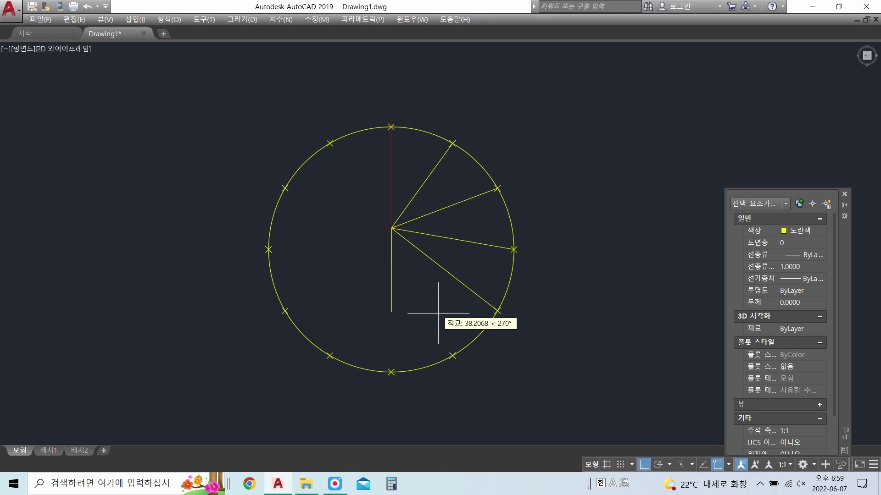
pyautogui.click(452, 356)
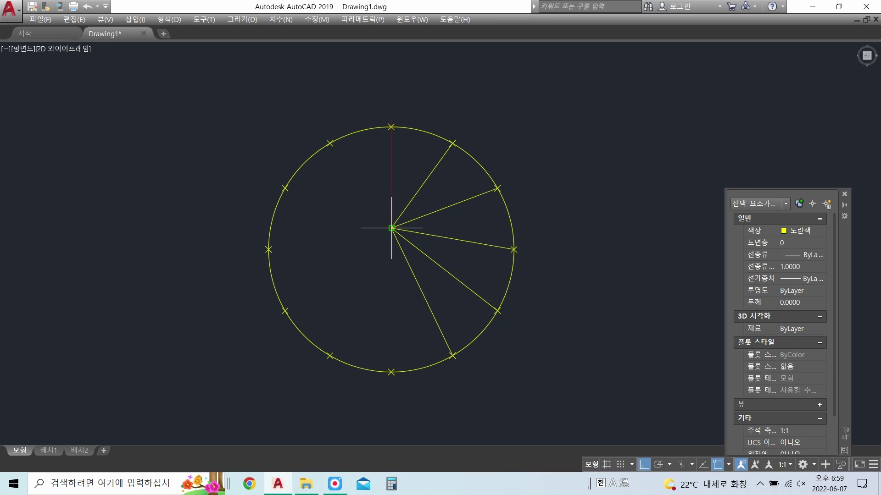
# Step: Draw the remaining spokes to the bottom and left-side division points
pyautogui.click(391, 372)
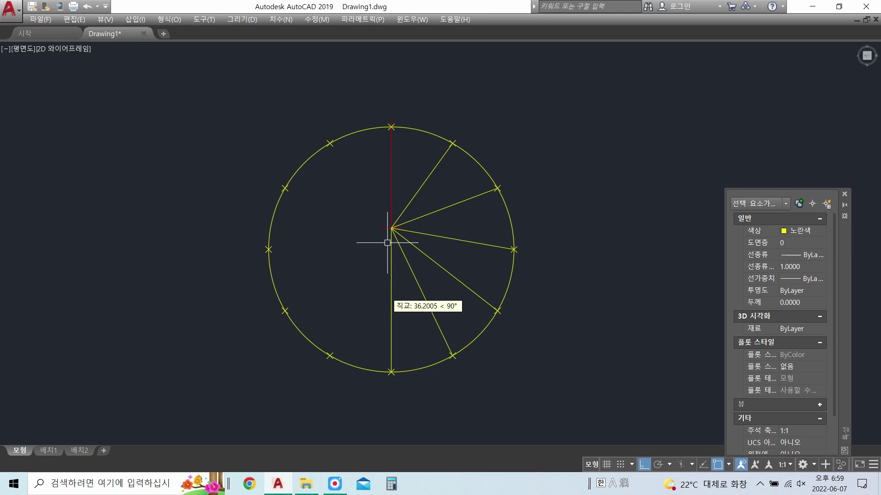
pyautogui.click(392, 228)
pyautogui.click(329, 355)
pyautogui.click(391, 228)
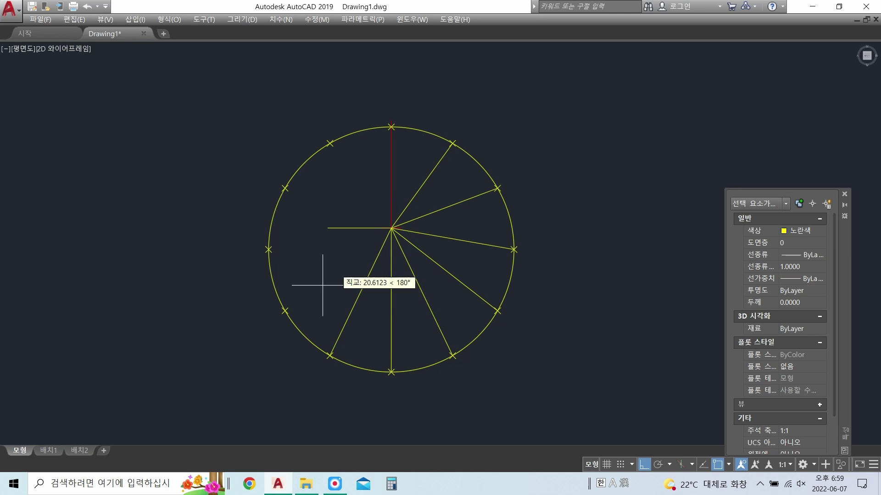
pyautogui.click(284, 311)
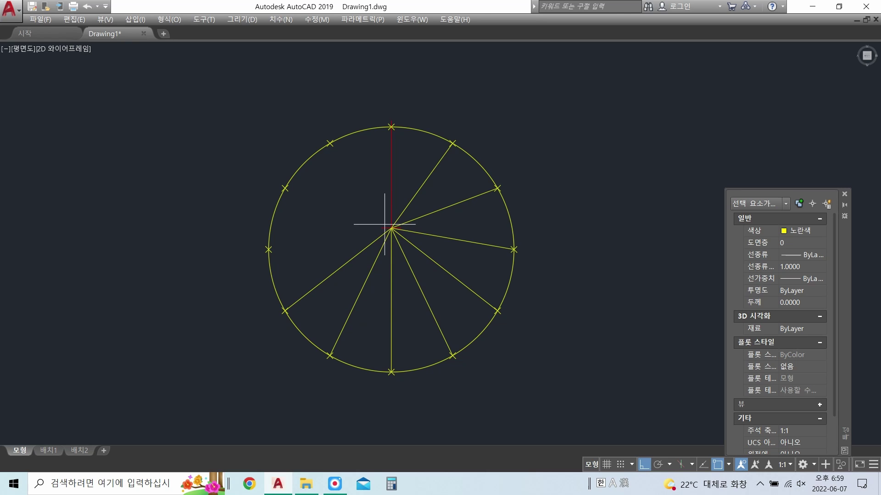
pyautogui.click(269, 249)
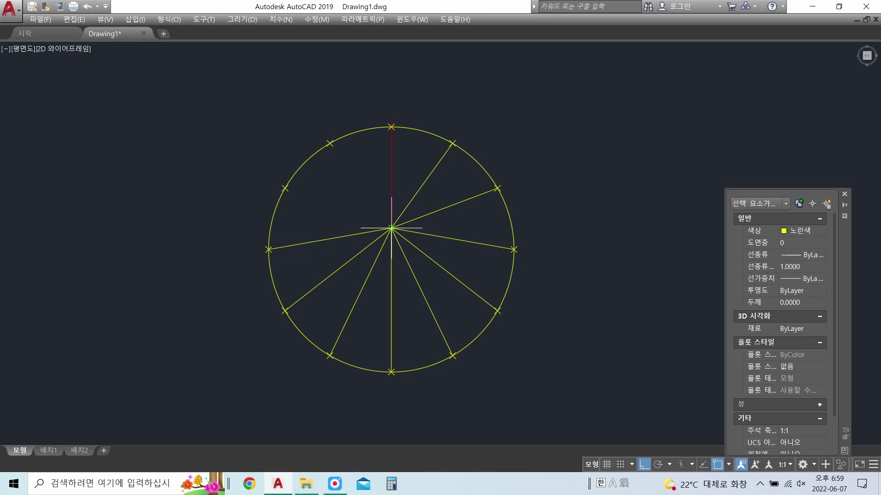
pyautogui.click(285, 188)
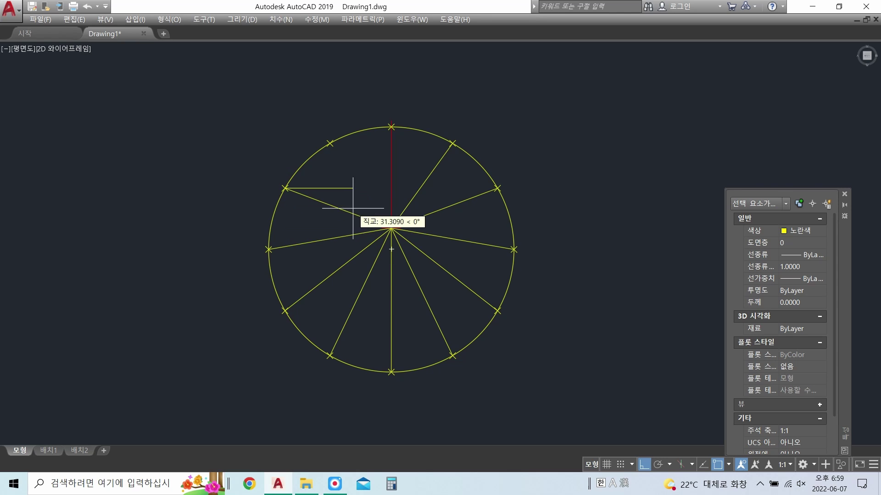
pyautogui.click(391, 228)
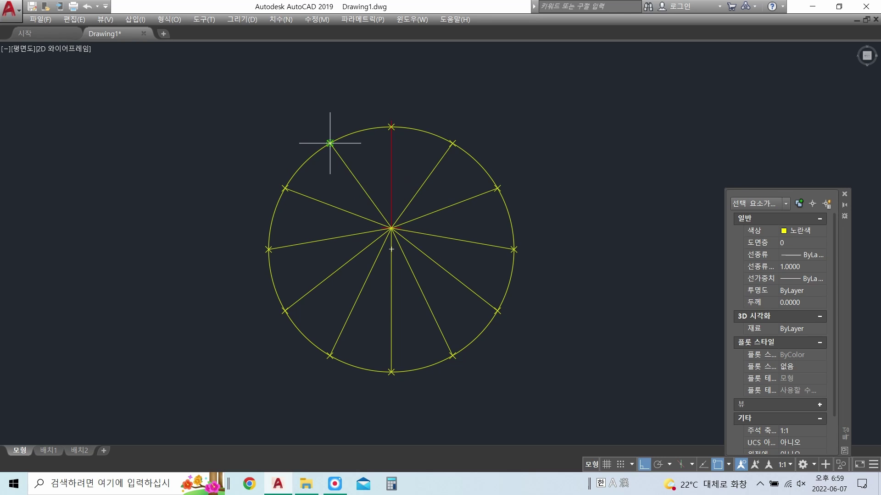
pyautogui.scroll(-2, 394, 183)
pyautogui.moveTo(394, 184); pyautogui.dragTo(397, 236, button='middle')
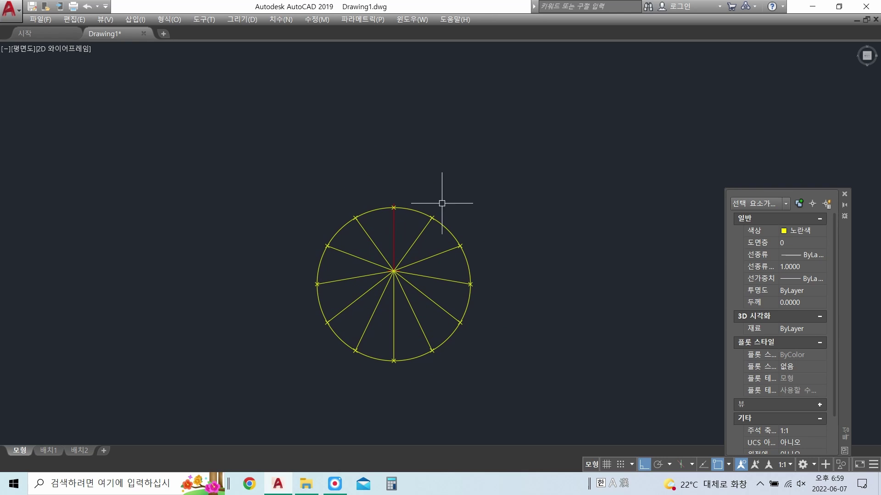
# Step: Draw a horizontal boundary line above the circle, redrawing it after a first attempt
pyautogui.click(304, 68)
pyautogui.click(513, 68)
pyautogui.press('Escape')
pyautogui.click(458, 99)
pyautogui.click(406, 59)
pyautogui.press('Delete')
pyautogui.press('l')
pyautogui.press('Return')
pyautogui.click(286, 63)
pyautogui.click(550, 83)
pyautogui.press('Escape')
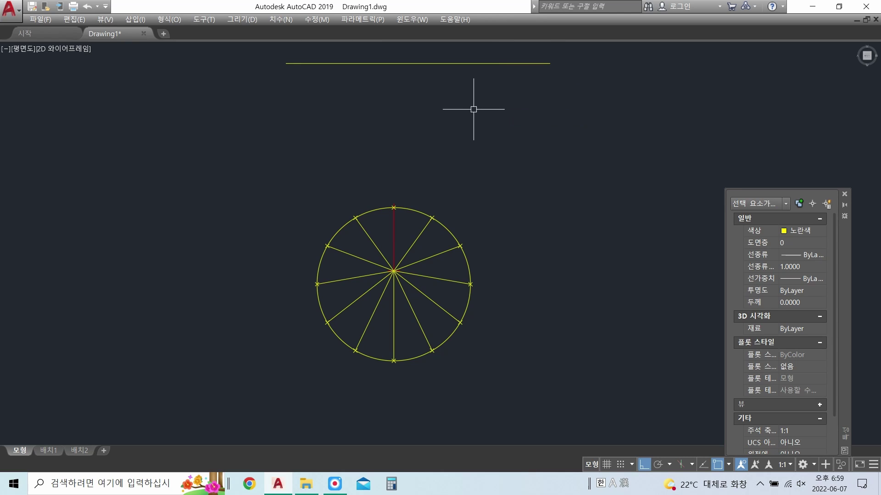
# Step: Extend the vertical radius up to the top horizontal line
pyautogui.press('ex')
pyautogui.press('Return')
pyautogui.click(413, 62)
pyautogui.press('Return')
pyautogui.click(396, 229)
pyautogui.press('Escape')
pyautogui.moveTo(479, 192); pyautogui.dragTo(463, 182, button='middle')
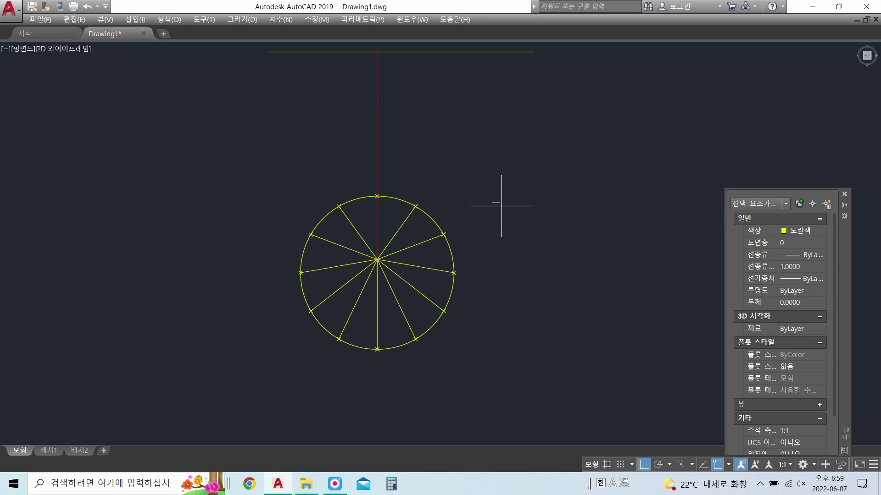
# Step: Create multiline text right of the circle listing numbers 1 to 12, one per line
pyautogui.click(530, 216)
pyautogui.write('1')
pyautogui.press('Return')
pyautogui.write('2')
pyautogui.press('Return')
pyautogui.write('3 4 5 6 7 8')
pyautogui.press('Return')
pyautogui.write('9')
pyautogui.press('Return')
pyautogui.write('1')
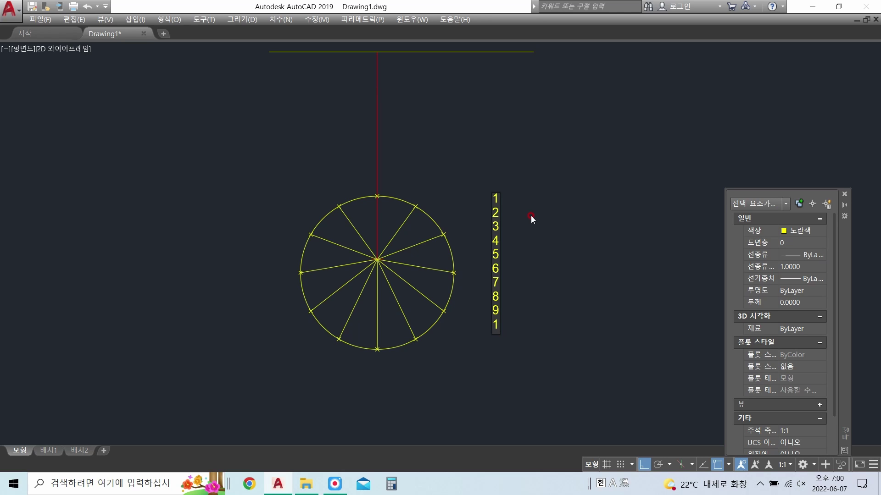
pyautogui.write('0')
pyautogui.press('Return')
pyautogui.write('11')
pyautogui.press('Return')
pyautogui.write('12')
pyautogui.press('Return')
pyautogui.press('Return')
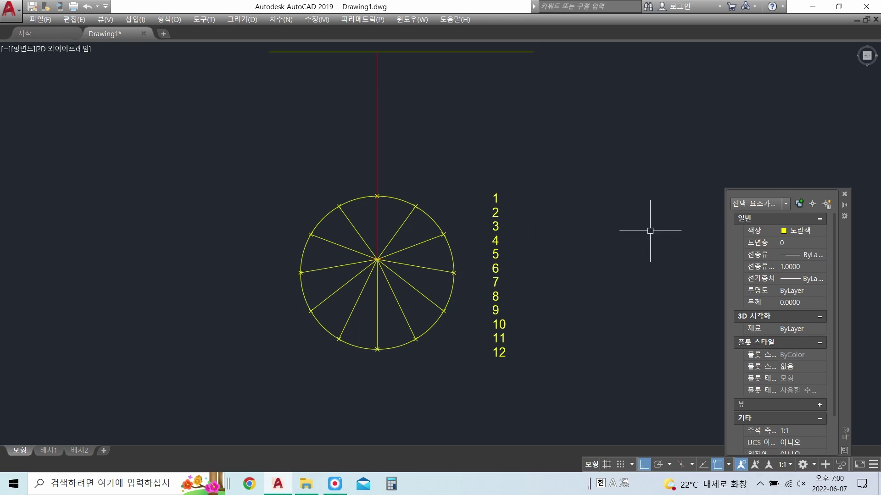
# Step: Move labels 1, 2 and 3 beside their division points at the circle's top and right
pyautogui.click(496, 199)
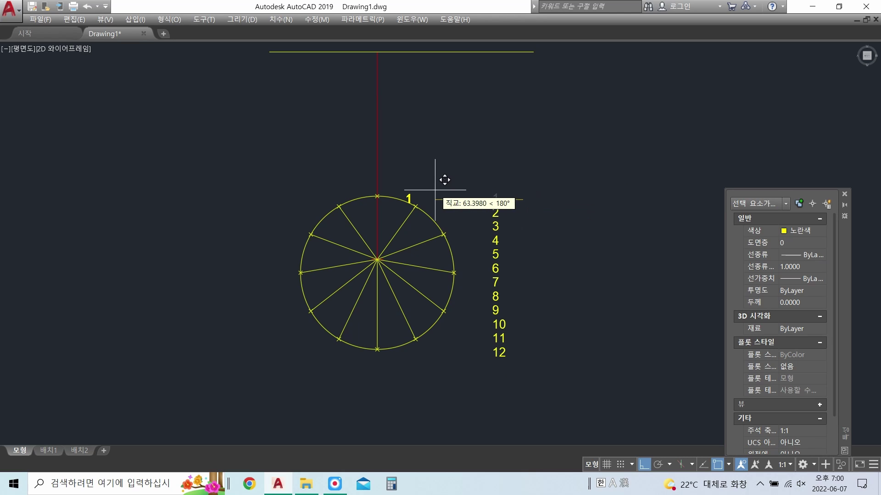
pyautogui.press('F8')
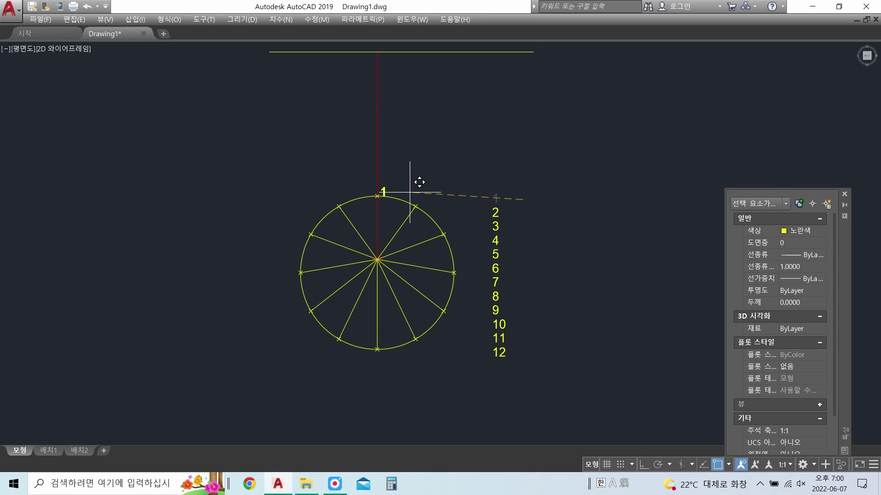
pyautogui.click(410, 188)
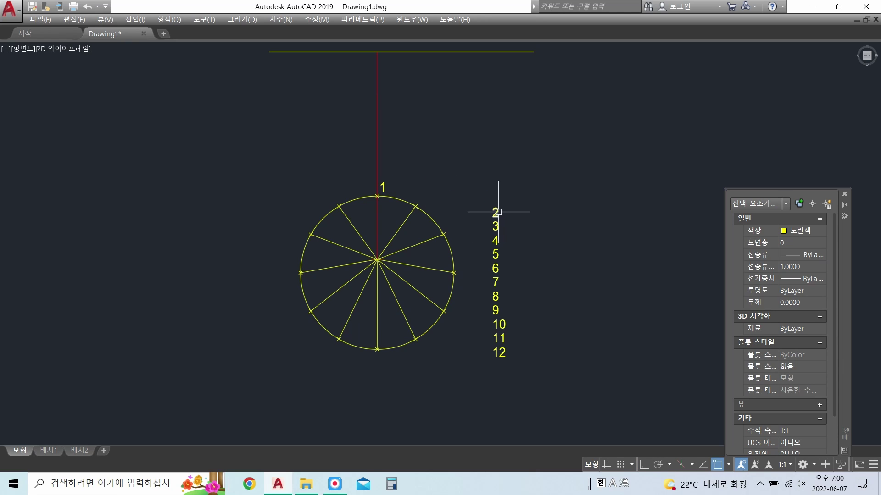
pyautogui.click(577, 207)
pyautogui.click(502, 192)
pyautogui.click(616, 236)
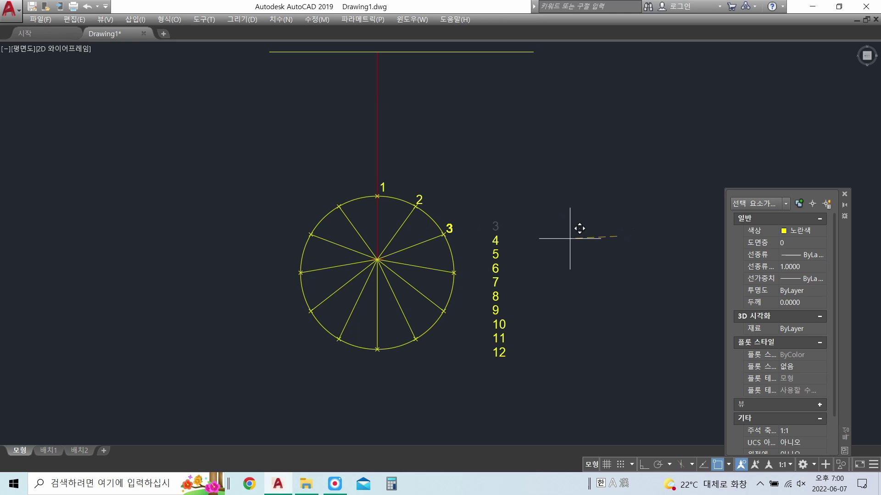
pyautogui.click(571, 241)
# Step: Move labels 4 through 7 beside their division points down the right side and bottom
pyautogui.click(539, 234)
pyautogui.press('space')
pyautogui.press('space')
pyautogui.click(535, 234)
pyautogui.click(490, 295)
pyautogui.press('space')
pyautogui.click(566, 271)
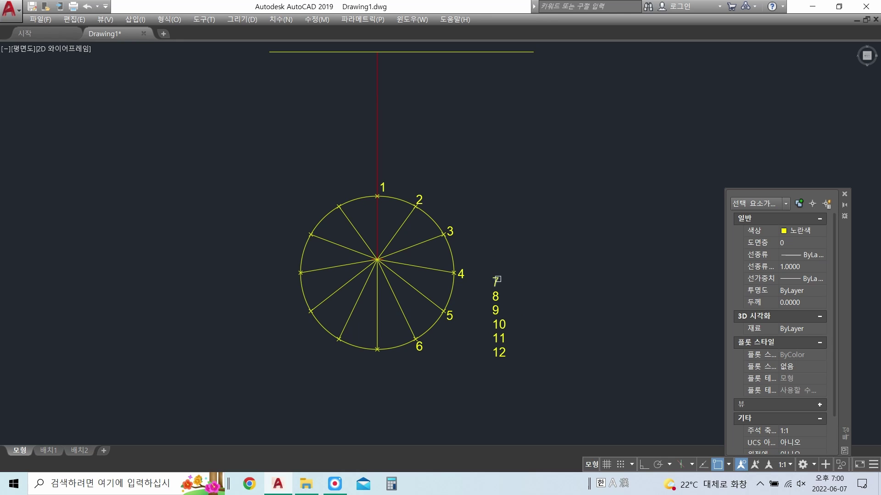
pyautogui.click(521, 278)
pyautogui.click(401, 354)
pyautogui.press('space')
# Step: Move labels 8 and 9 beside the lower-left division points
pyautogui.click(490, 299)
pyautogui.press('space')
pyautogui.click(492, 301)
pyautogui.click(328, 352)
pyautogui.click(491, 317)
pyautogui.click(296, 324)
# Step: Move labels 10, 11 and 12 beside the left and top-left division points
pyautogui.click(498, 324)
pyautogui.click(288, 276)
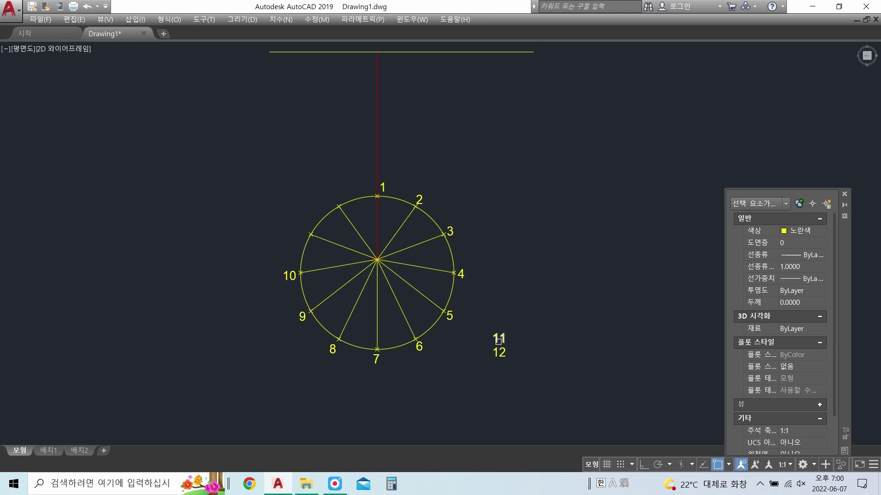
pyautogui.click(499, 339)
pyautogui.click(288, 272)
pyautogui.click(499, 353)
pyautogui.click(334, 199)
pyautogui.scroll(-2, 459, 219)
pyautogui.moveTo(569, 249); pyautogui.dragTo(413, 262, button='middle')
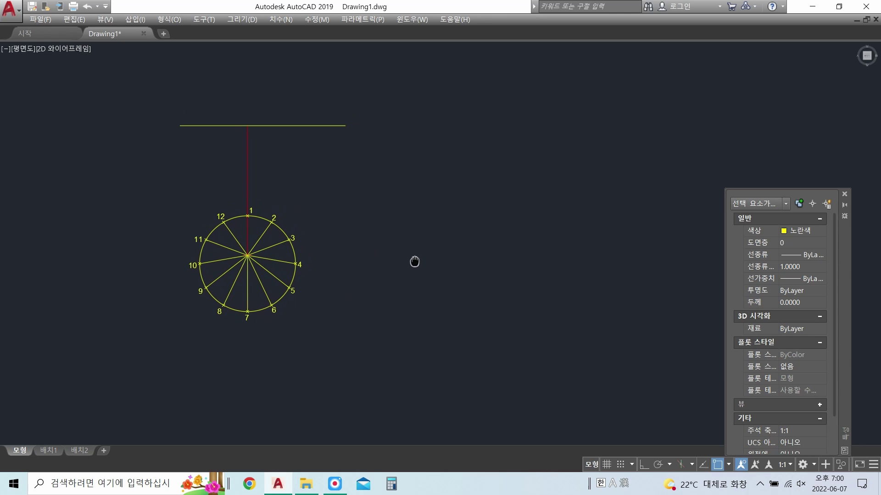
pyautogui.scroll(2, 310, 263)
pyautogui.moveTo(311, 259); pyautogui.dragTo(283, 289, button='middle')
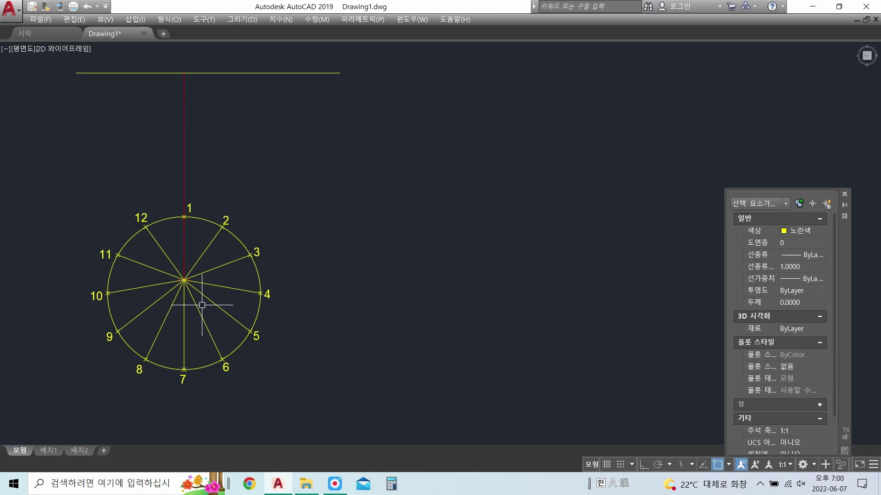
# Step: Set the current drawing colour to cyan in Properties
pyautogui.press('Escape')
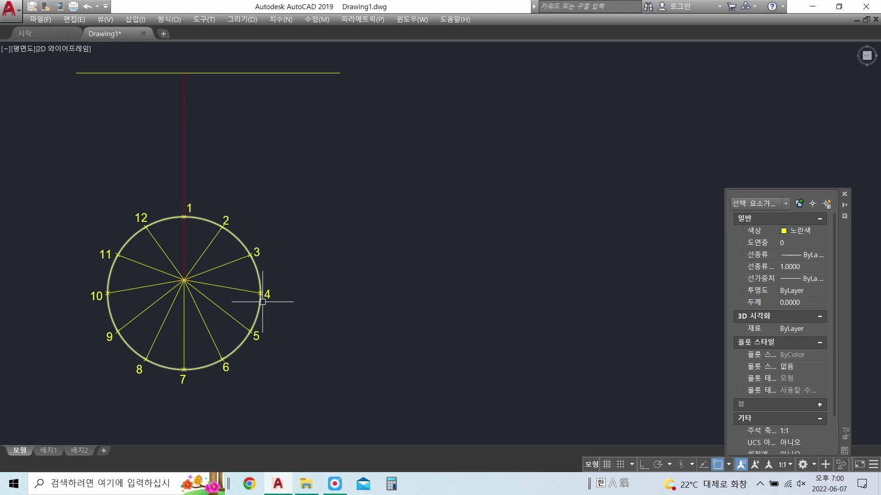
pyautogui.click(773, 235)
pyautogui.click(801, 237)
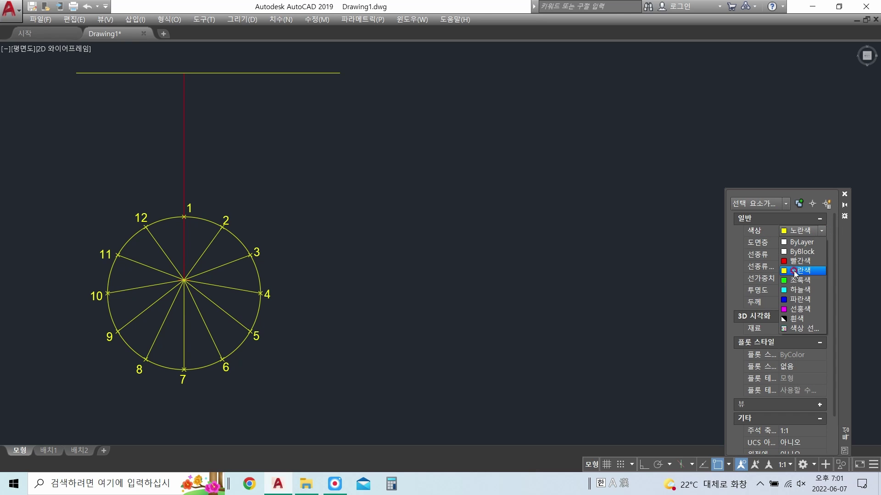
pyautogui.click(796, 291)
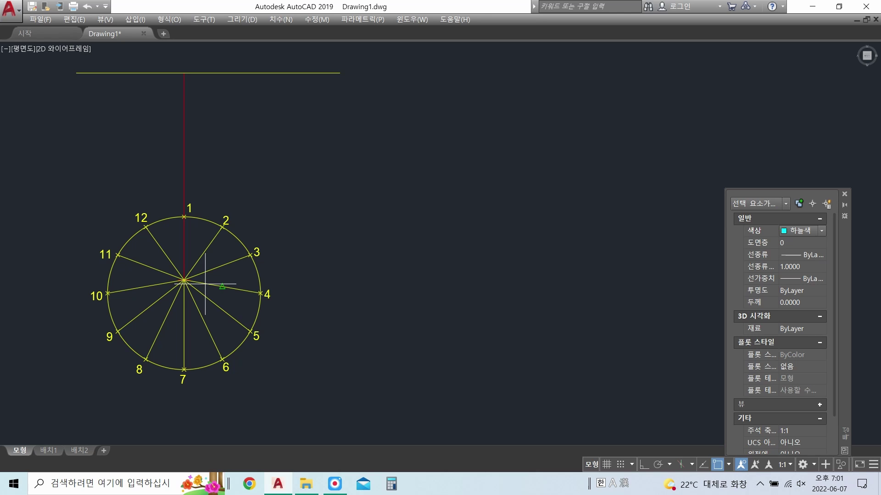
# Step: Draw concentric circles from the centre through points 2 and 3
pyautogui.click(184, 279)
pyautogui.click(225, 229)
pyautogui.press('space')
pyautogui.click(184, 279)
pyautogui.click(255, 250)
pyautogui.press('space')
# Step: Add concentric circles from the centre through points 4, 5 and 6
pyautogui.click(184, 279)
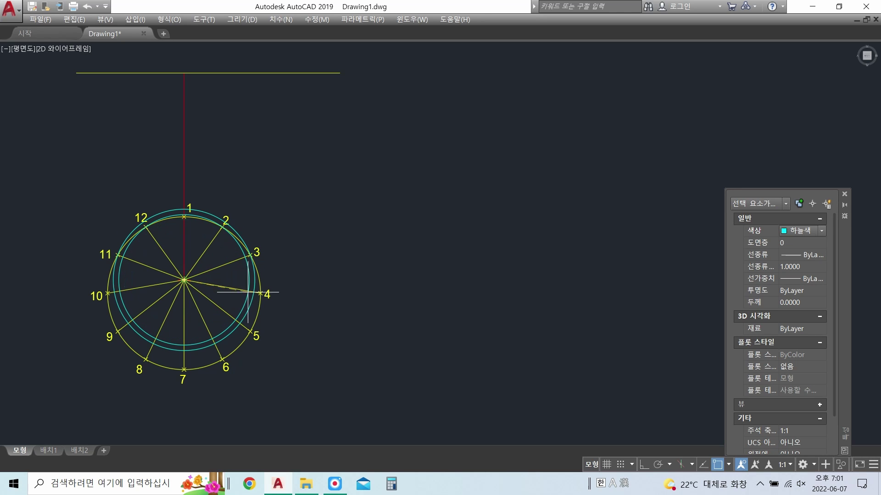
pyautogui.click(260, 293)
pyautogui.press('space')
pyautogui.click(184, 280)
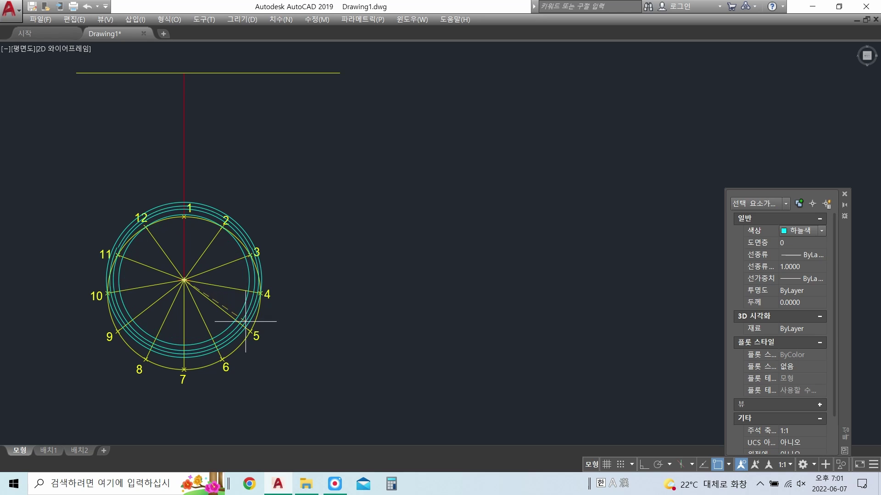
pyautogui.click(250, 331)
pyautogui.press('space')
pyautogui.click(184, 279)
pyautogui.click(222, 360)
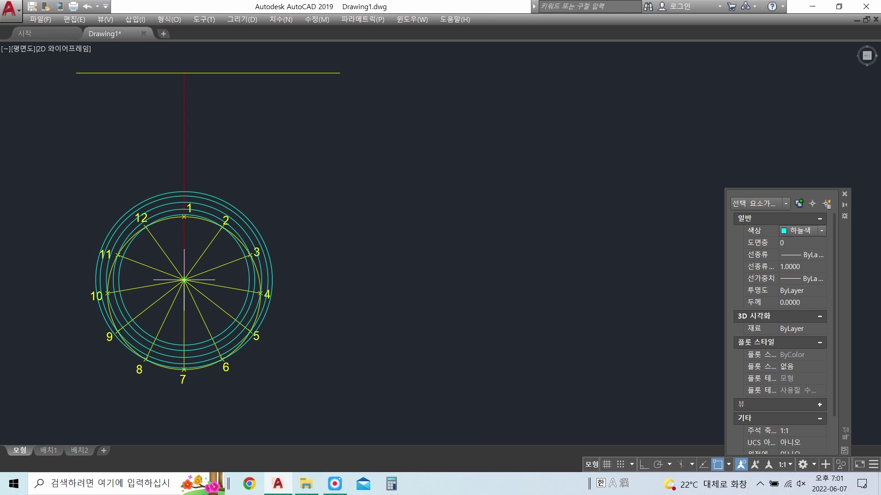
# Step: Start TRIM with the centre-to-point-7 vertical line as the cutting edge
pyautogui.scroll(6, 183, 367)
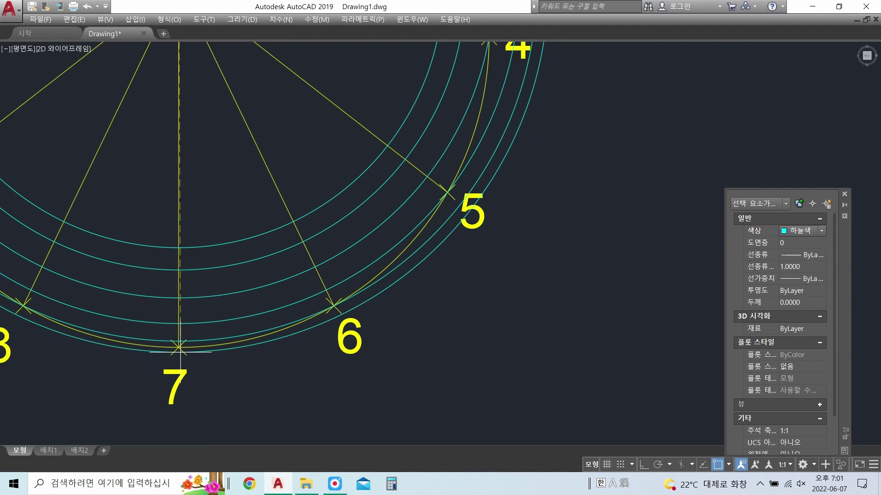
pyautogui.scroll(-2, 189, 284)
pyautogui.scroll(-2, 190, 236)
pyautogui.moveTo(189, 236); pyautogui.dragTo(256, 329, button='middle')
pyautogui.write('tr')
pyautogui.press('Return')
pyautogui.click(256, 311)
pyautogui.press('Return')
# Step: Trim away the left halves of the cyan circles, leaving arcs from point 1 to 7
pyautogui.click(235, 338)
pyautogui.click(227, 365)
pyautogui.scroll(5, 208, 378)
pyautogui.click(242, 360)
pyautogui.click(278, 401)
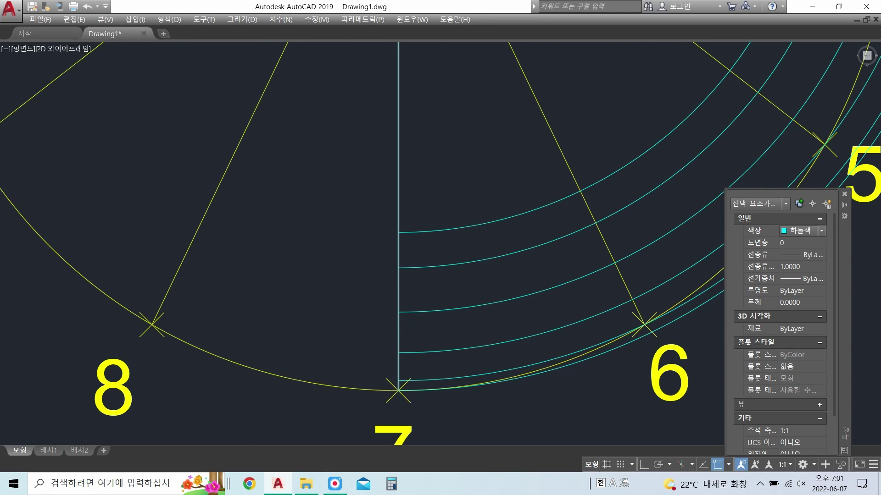
pyautogui.scroll(-6, 276, 337)
pyautogui.moveTo(309, 257); pyautogui.dragTo(359, 295, button='middle')
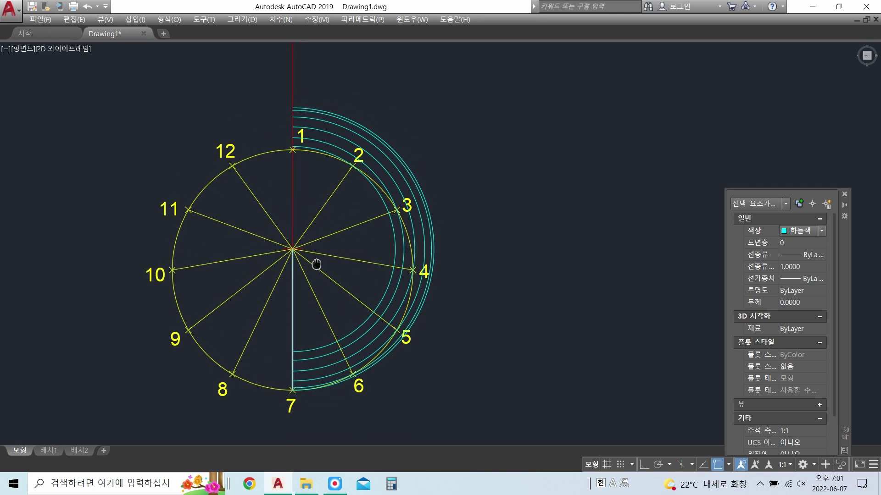
# Step: Abandon the cyan line at point 1 and switch the drawing colour back to yellow
pyautogui.scroll(-5, 359, 295)
pyautogui.scroll(3, 289, 293)
pyautogui.scroll(2, 248, 314)
pyautogui.scroll(-2, 243, 321)
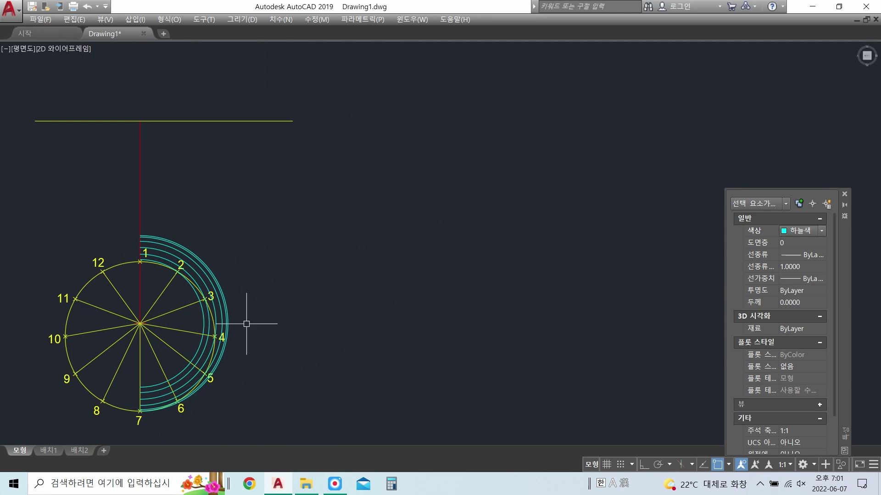
pyautogui.click(140, 261)
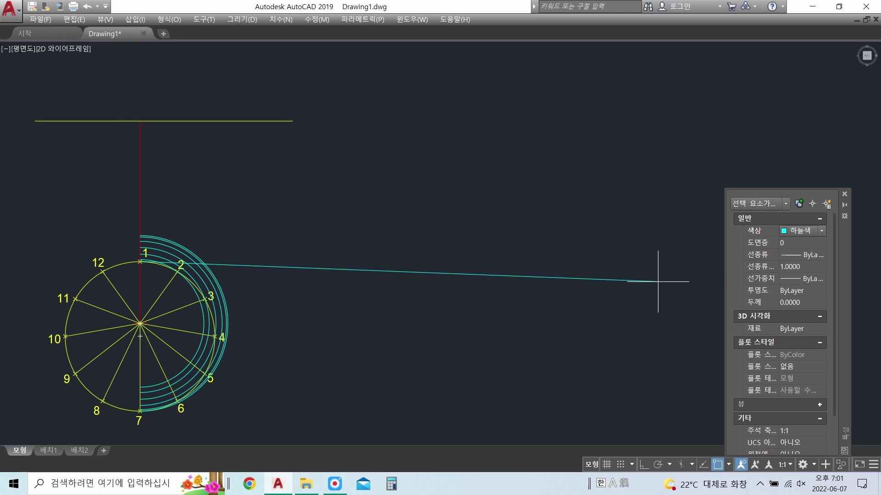
pyautogui.press('Escape')
pyautogui.click(804, 231)
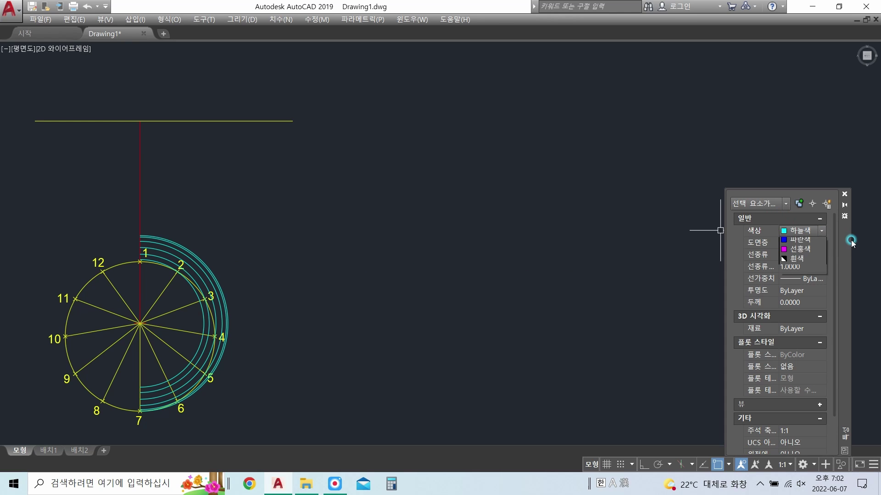
pyautogui.click(801, 271)
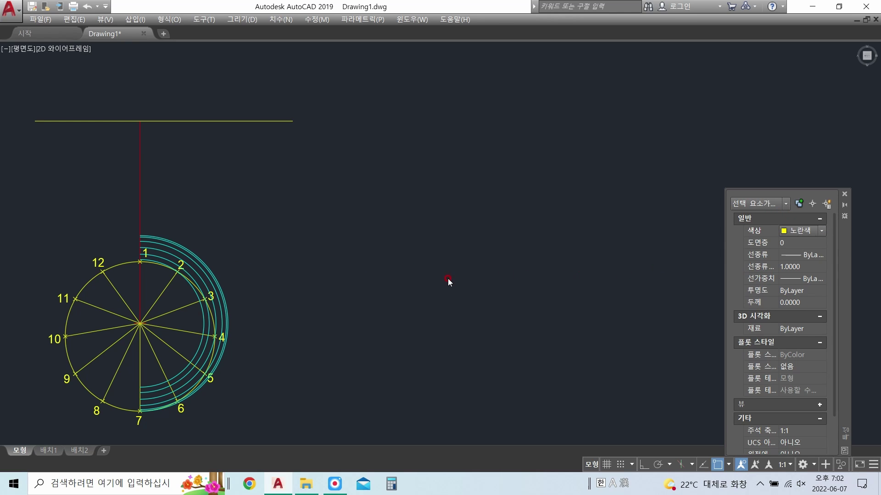
# Step: Draw a horizontal yellow line from point 1 far to the right with Ortho on
pyautogui.press('space')
pyautogui.click(140, 262)
pyautogui.press('F8')
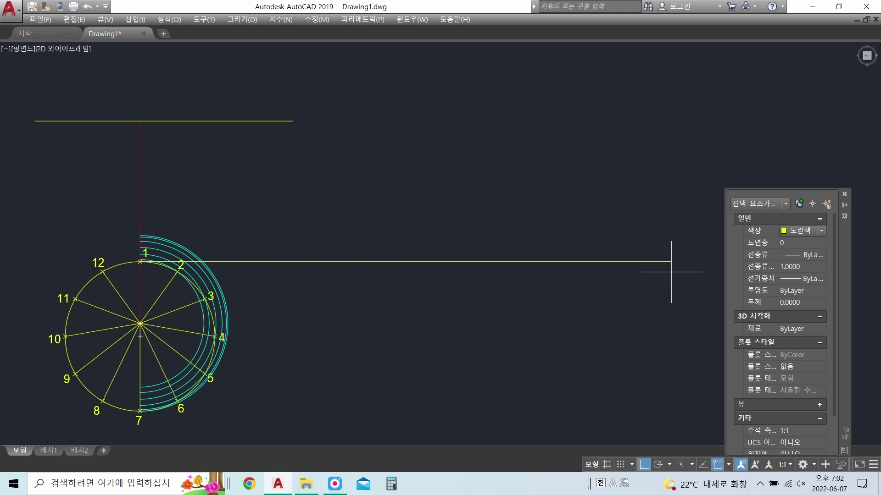
pyautogui.click(718, 274)
pyautogui.press('Return')
# Step: Draw horizontal lines rightward from the tops of the first two cyan arcs
pyautogui.click(140, 260)
pyautogui.click(716, 249)
pyautogui.press('Return')
pyautogui.press('Return')
pyautogui.click(140, 254)
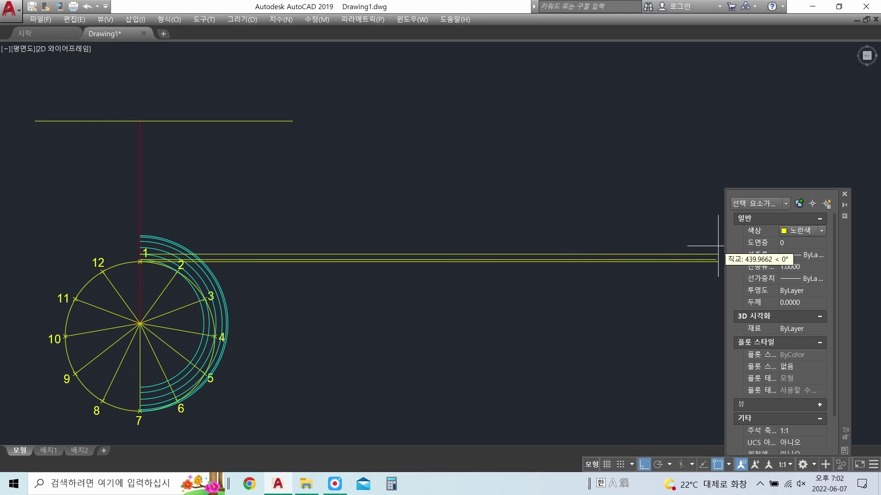
pyautogui.click(718, 245)
pyautogui.press('Return')
# Step: Draw horizontal lines rightward from the tops of the remaining cyan arcs
pyautogui.press('Return')
pyautogui.click(140, 248)
pyautogui.click(718, 244)
pyautogui.press('Return')
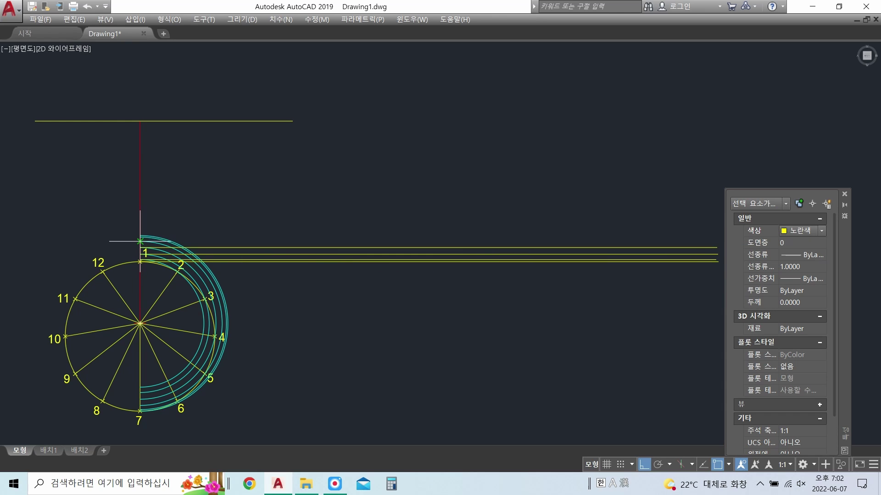
pyautogui.press('Return')
pyautogui.click(140, 241)
pyautogui.click(718, 241)
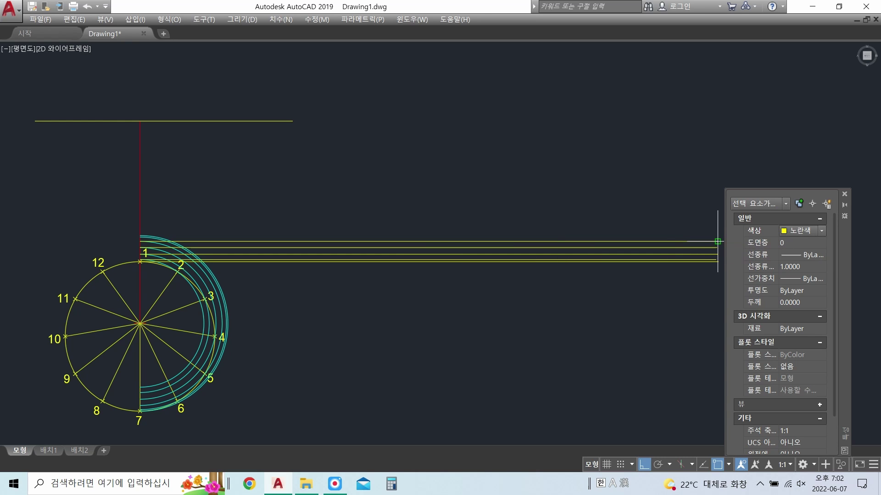
pyautogui.scroll(2, 140, 237)
# Step: Add a line from the outermost arc's top and reframe the view on the arcs and lines
pyautogui.click(141, 234)
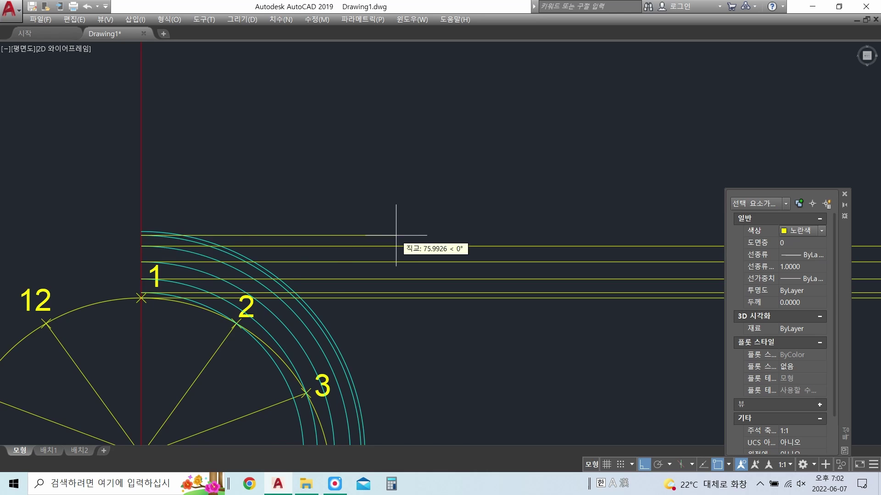
pyautogui.scroll(-5, 412, 225)
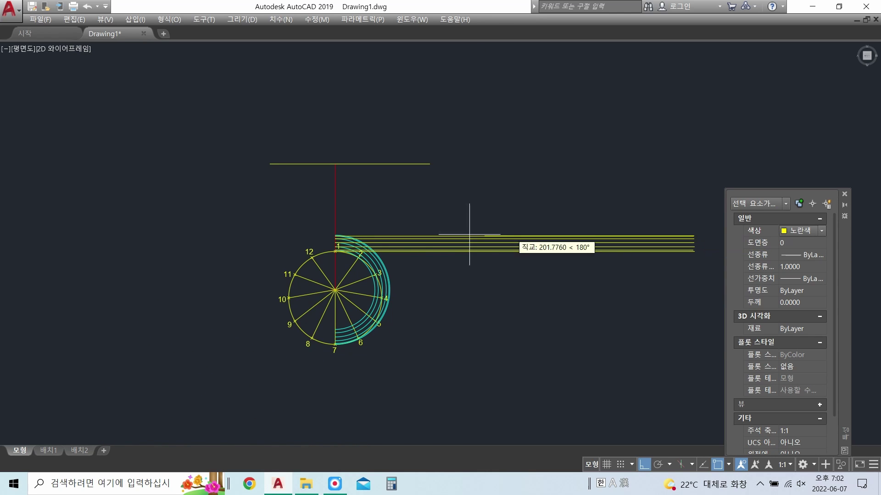
pyautogui.scroll(3, 335, 229)
pyautogui.scroll(1, 333, 223)
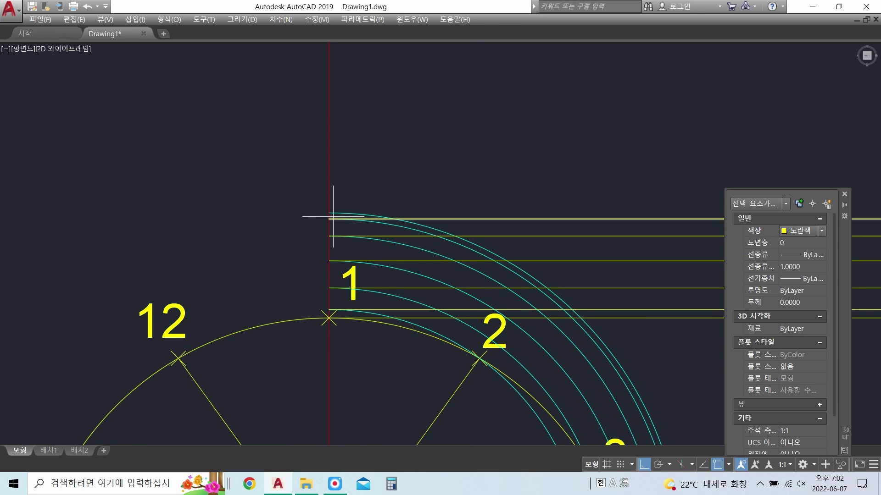
pyautogui.click(329, 212)
pyautogui.scroll(-3, 542, 204)
pyautogui.scroll(-3, 569, 244)
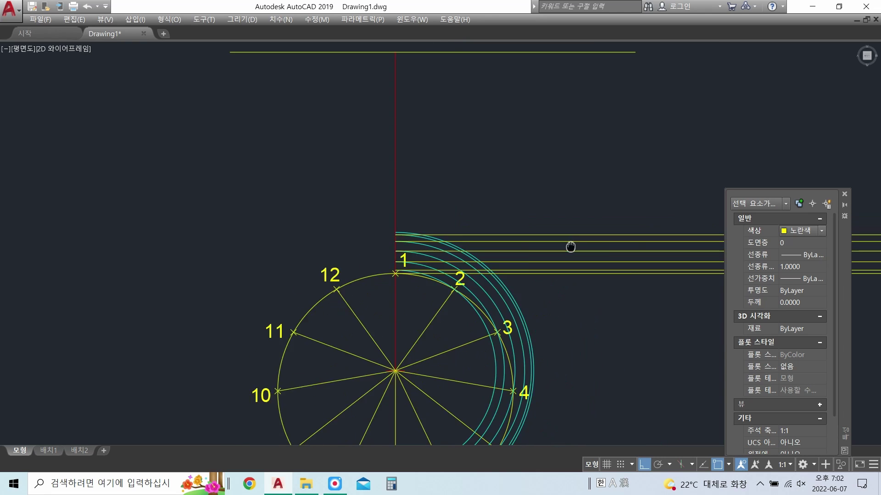
pyautogui.scroll(-2, 244, 250)
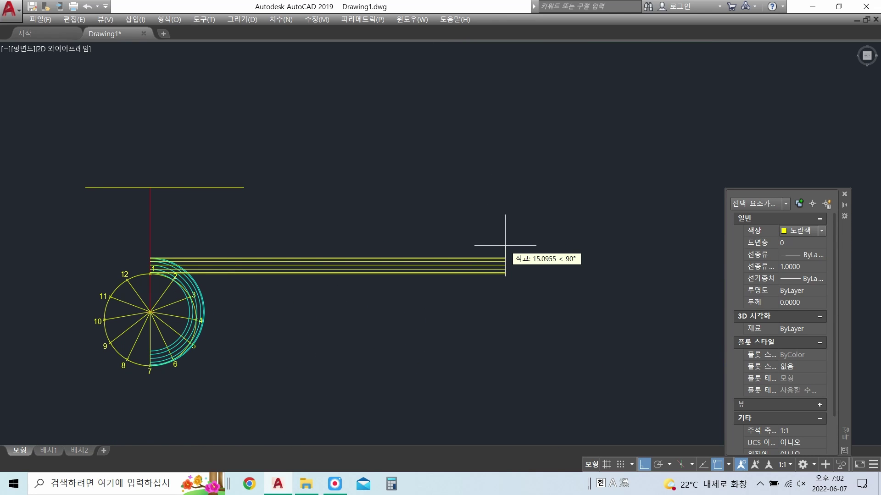
pyautogui.scroll(2, 481, 275)
pyautogui.scroll(-2, 291, 301)
pyautogui.moveTo(291, 300); pyautogui.dragTo(405, 283, button='middle')
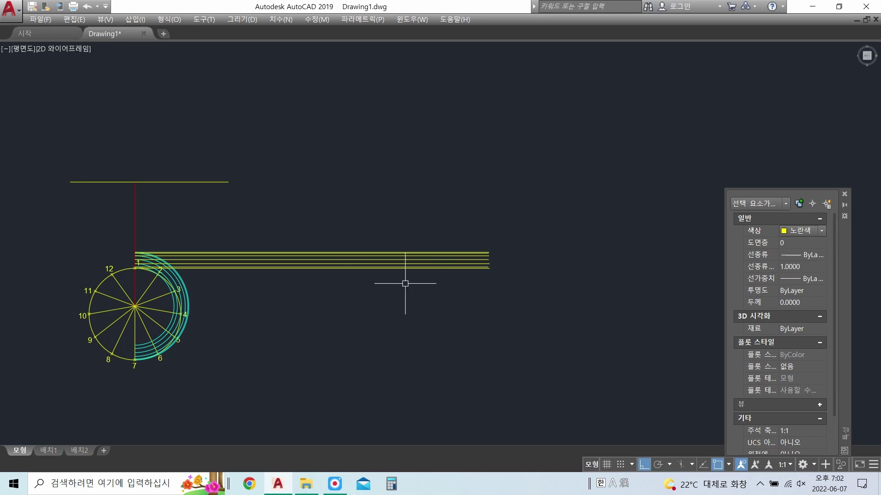
pyautogui.moveTo(294, 306); pyautogui.dragTo(410, 273, button='middle')
pyautogui.scroll(2, 324, 241)
pyautogui.scroll(1, 324, 245)
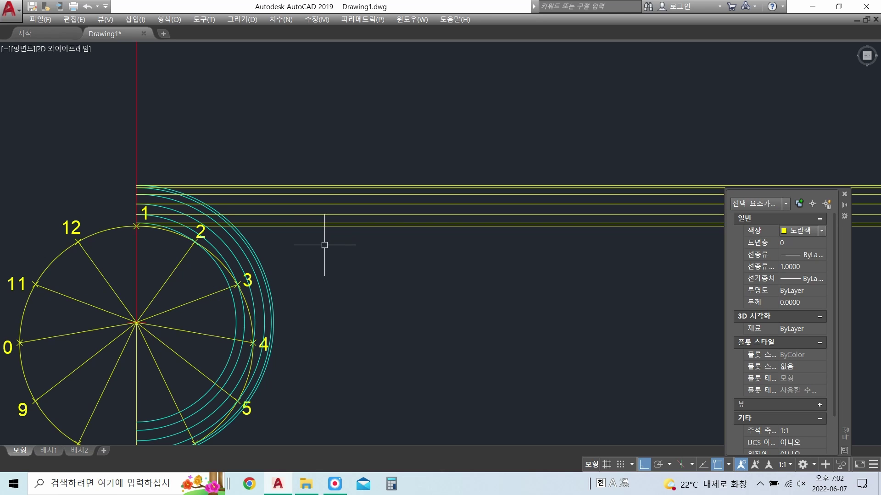
# Step: Draw a vertical station line across the horizontals and place label 1 beside it
pyautogui.click(339, 261)
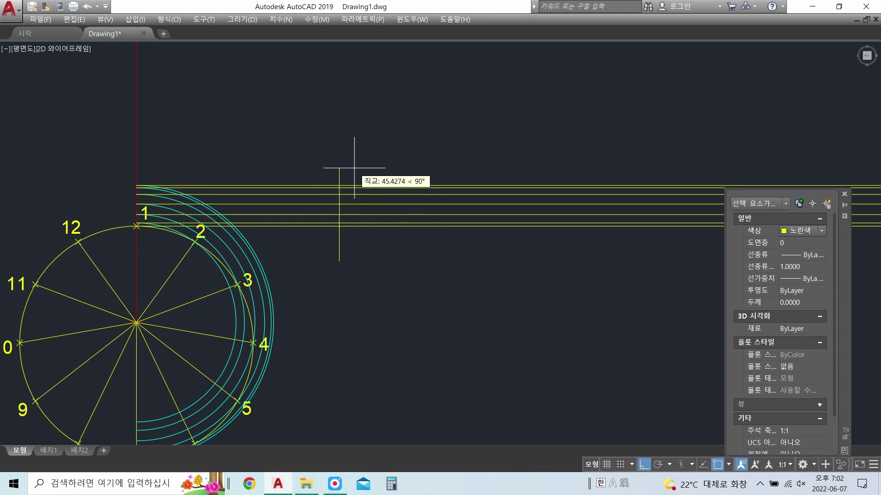
pyautogui.click(339, 169)
pyautogui.press('Return')
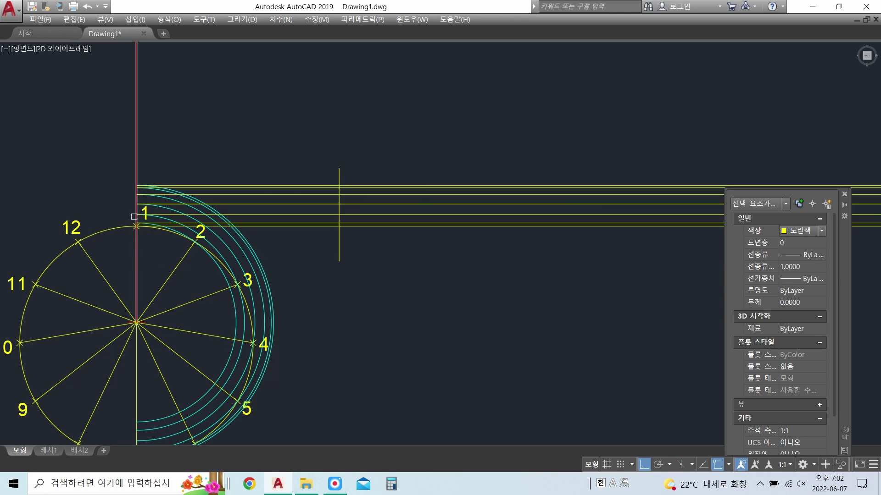
pyautogui.click(149, 212)
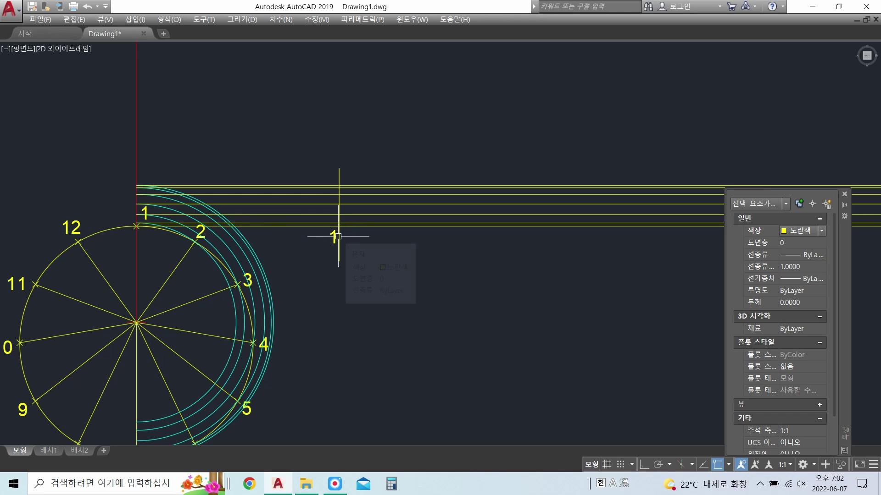
pyautogui.click(390, 245)
pyautogui.click(305, 202)
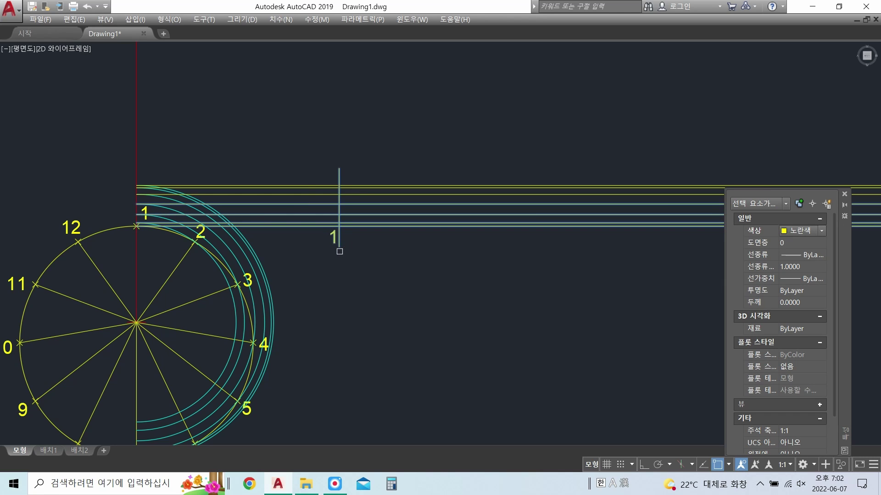
pyautogui.press('Escape')
# Step: Draw a circle centred on point 1 through point 2 and move it to station 1
pyautogui.click(350, 228)
pyautogui.press('Escape')
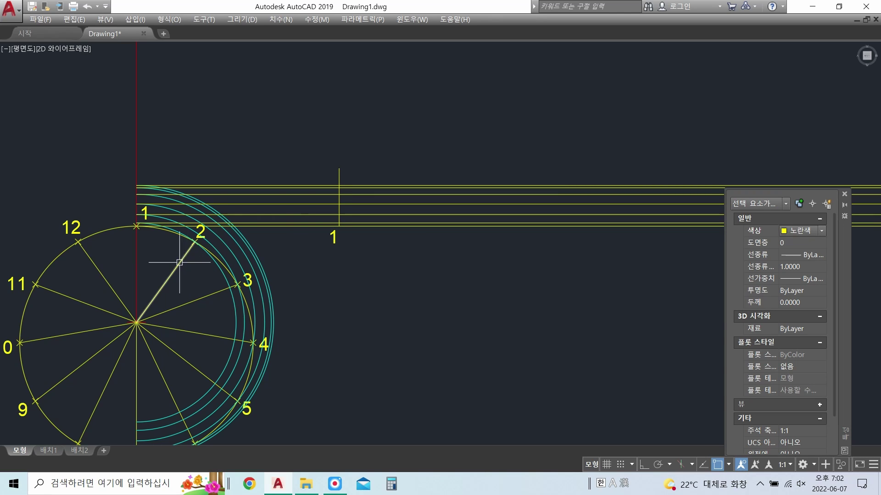
pyautogui.click(136, 226)
pyautogui.click(195, 242)
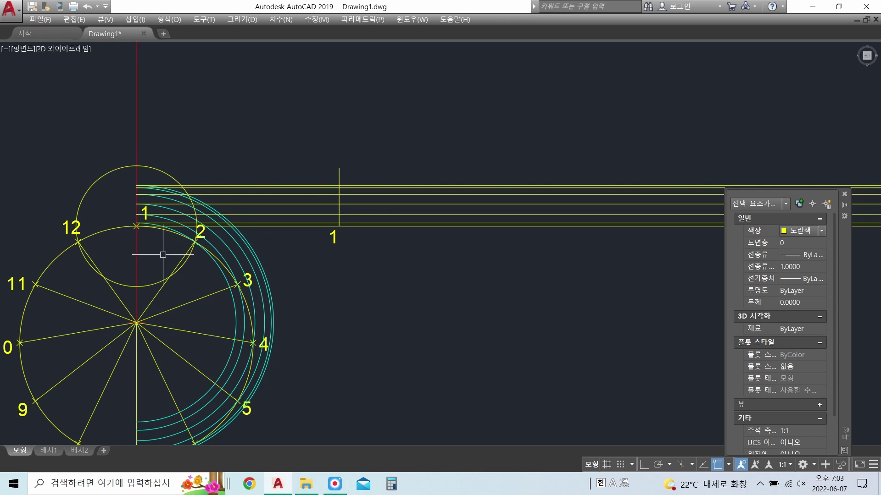
pyautogui.click(136, 225)
pyautogui.click(339, 225)
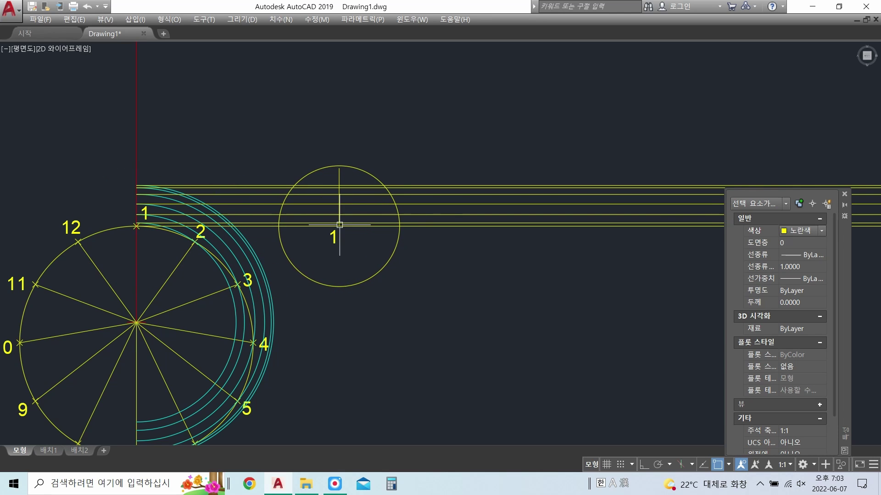
# Step: Draw a vertical line at the circle's right edge and copy label 2 beside it
pyautogui.click(400, 225)
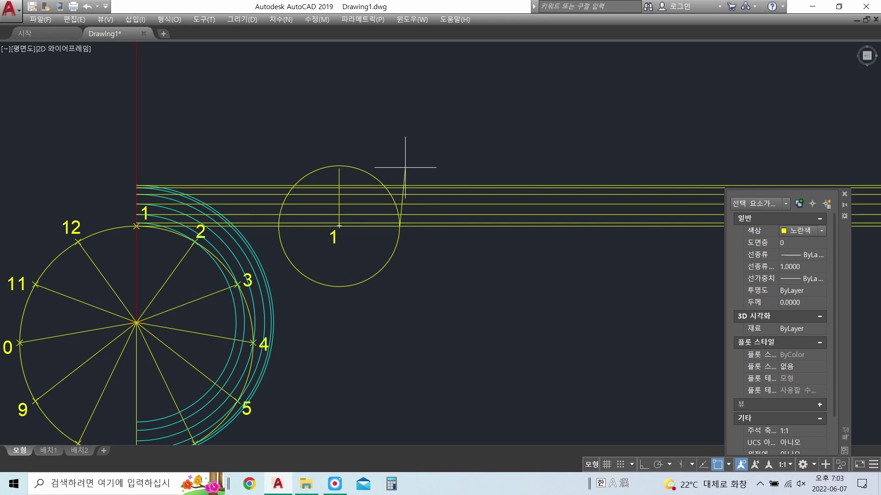
pyautogui.click(402, 159)
pyautogui.press('Return')
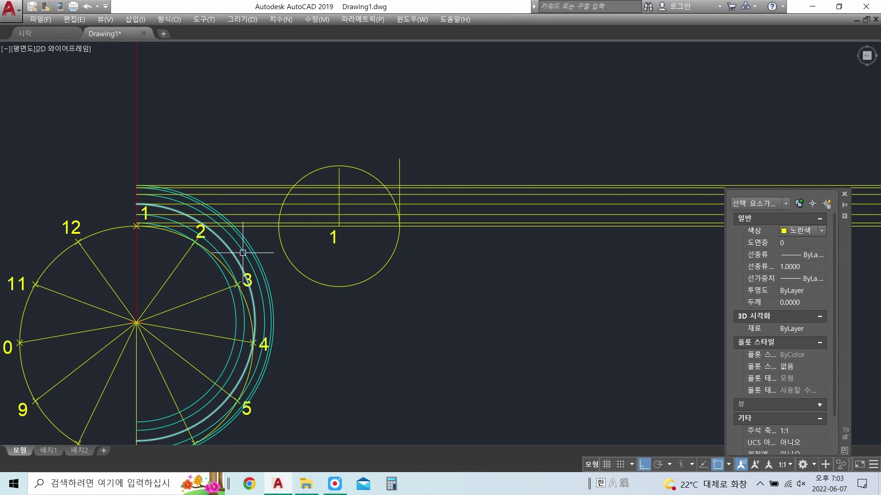
pyautogui.click(203, 232)
pyautogui.press('F8')
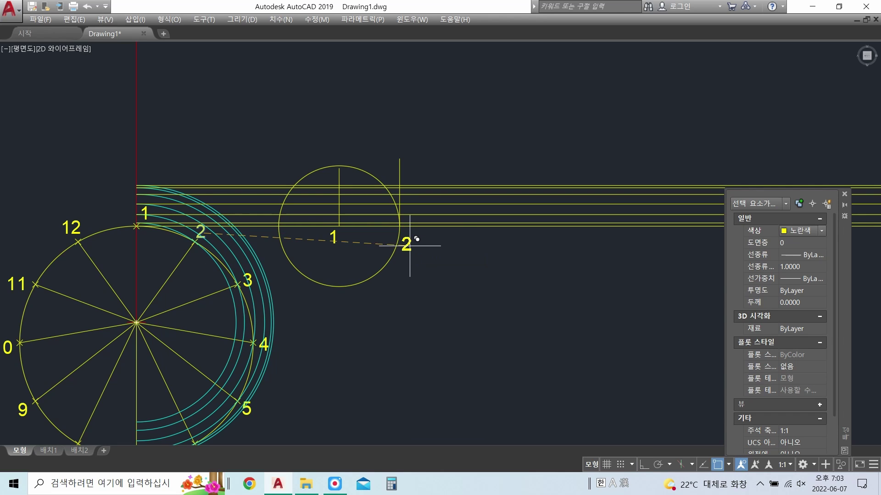
pyautogui.click(409, 238)
pyautogui.press('Return')
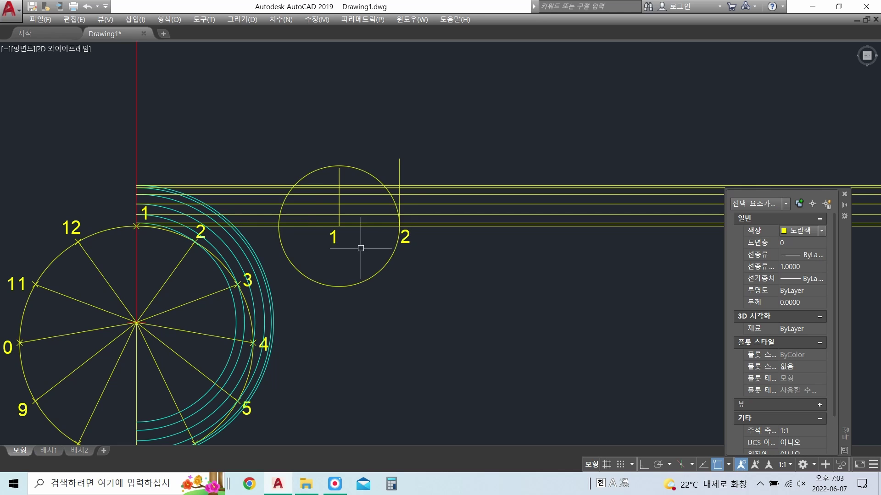
# Step: Draw a circle centred on point 2 through point 3 and move it to station 2
pyautogui.click(195, 242)
pyautogui.click(238, 284)
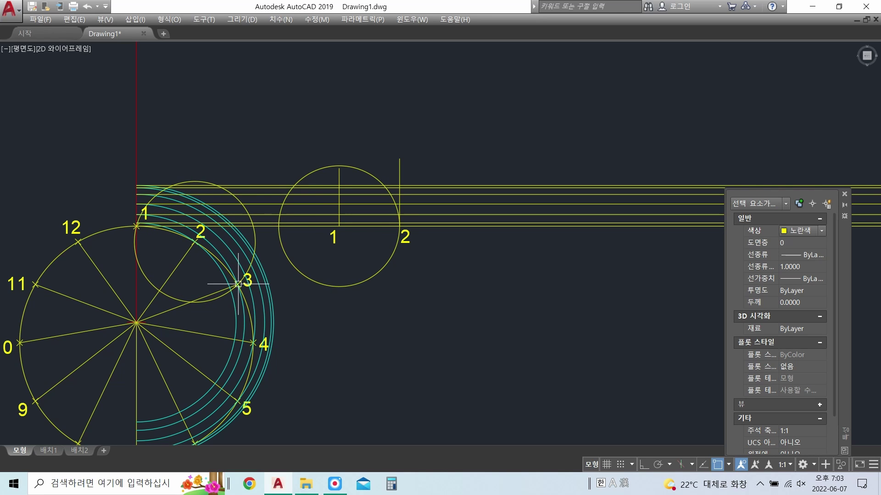
pyautogui.press('space')
pyautogui.click(195, 242)
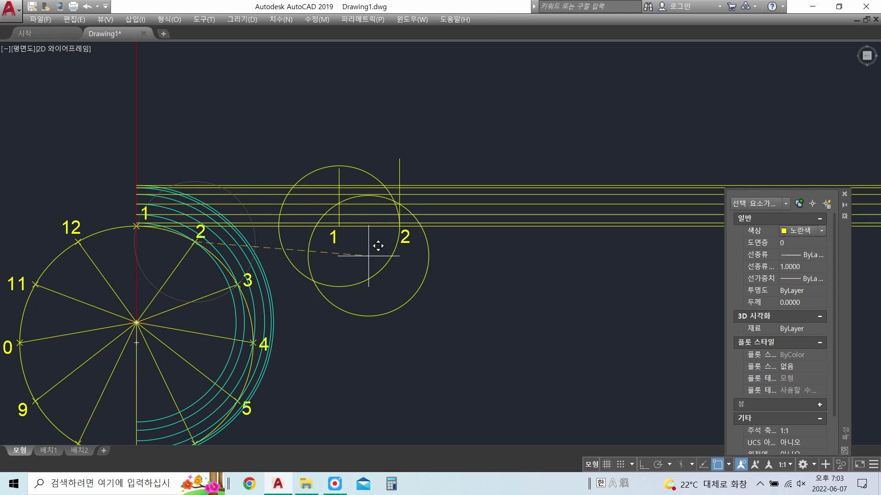
pyautogui.click(400, 225)
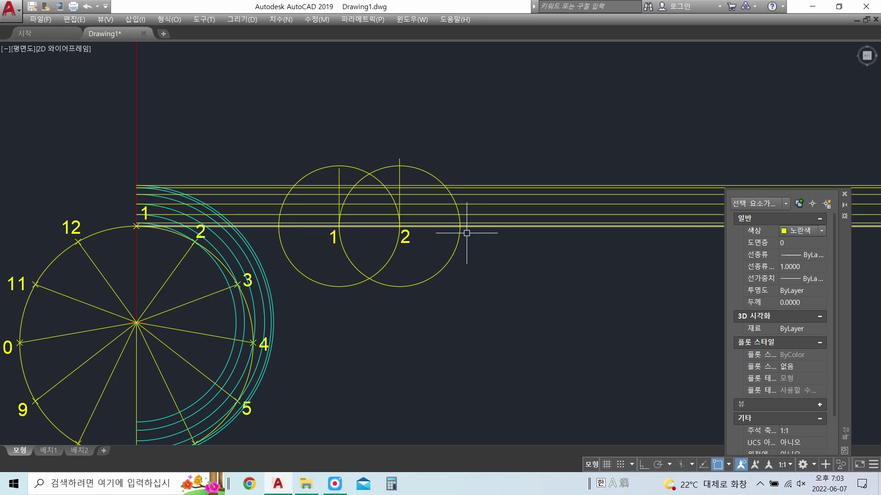
# Step: Add a vertical line at the second circle's edge with label 3 beside it
pyautogui.click(461, 173)
pyautogui.press('Return')
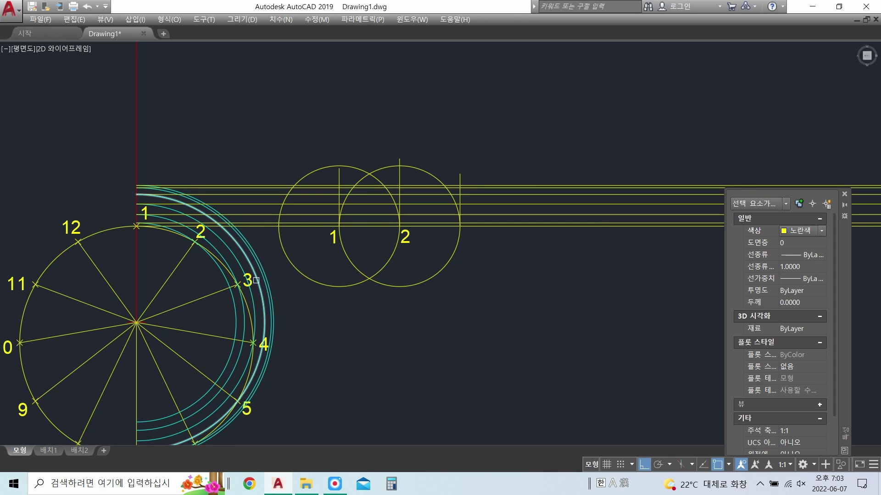
pyautogui.click(470, 236)
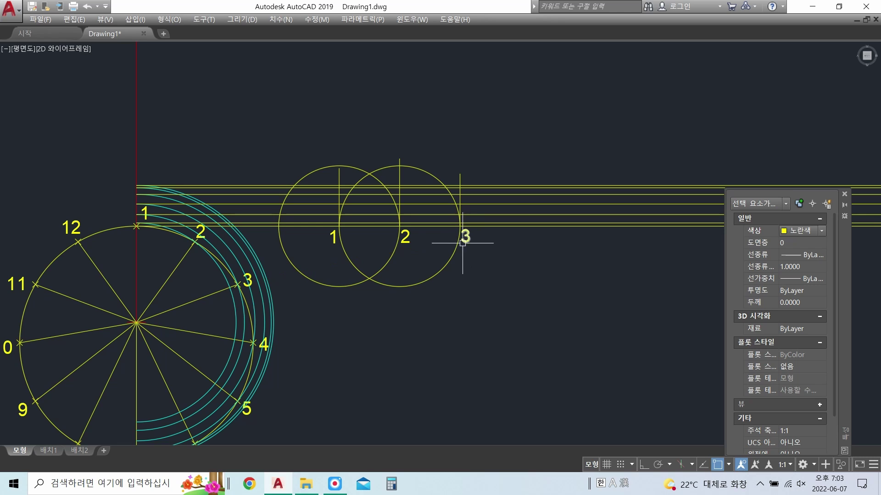
pyautogui.click(237, 284)
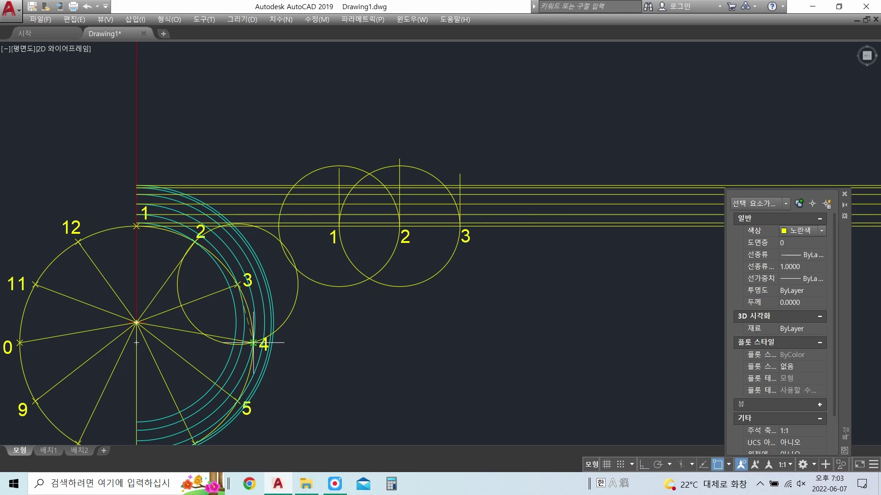
# Step: Draw the circle on point 3 through point 4 and move it to station 3
pyautogui.click(253, 343)
pyautogui.click(293, 310)
pyautogui.press('Return')
pyautogui.click(238, 284)
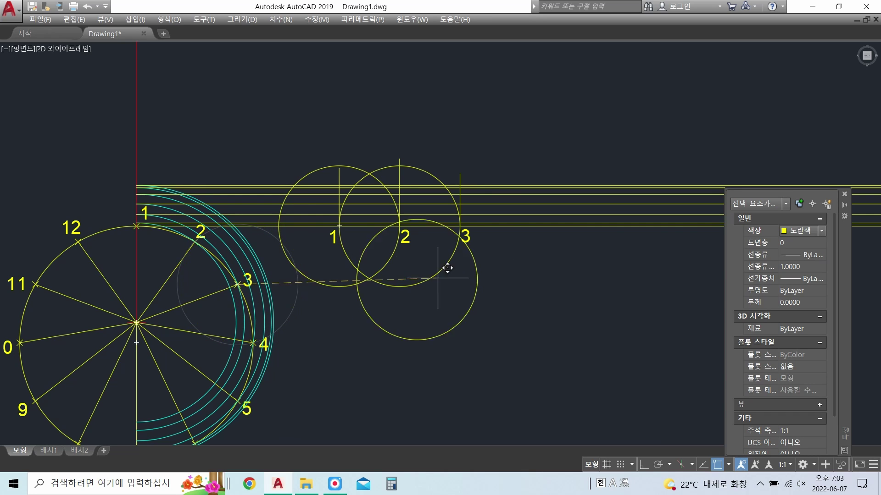
pyautogui.click(460, 226)
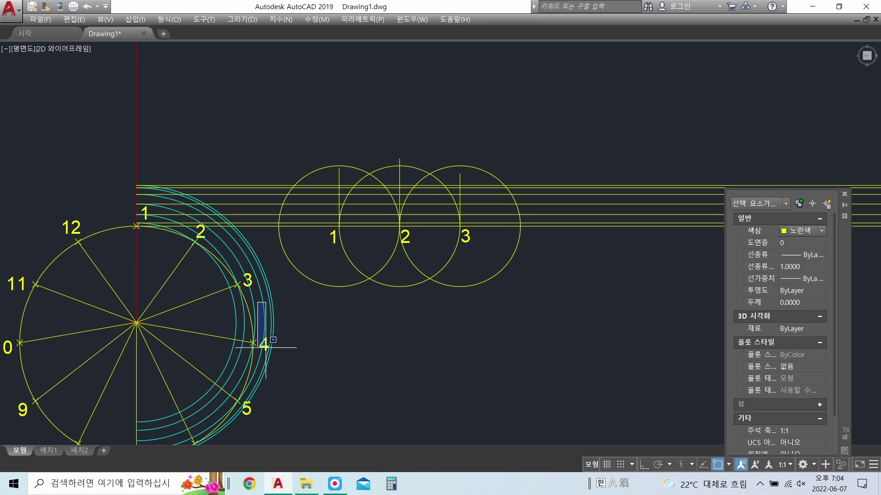
# Step: Copy label 4 to the third circle's edge
pyautogui.click(290, 360)
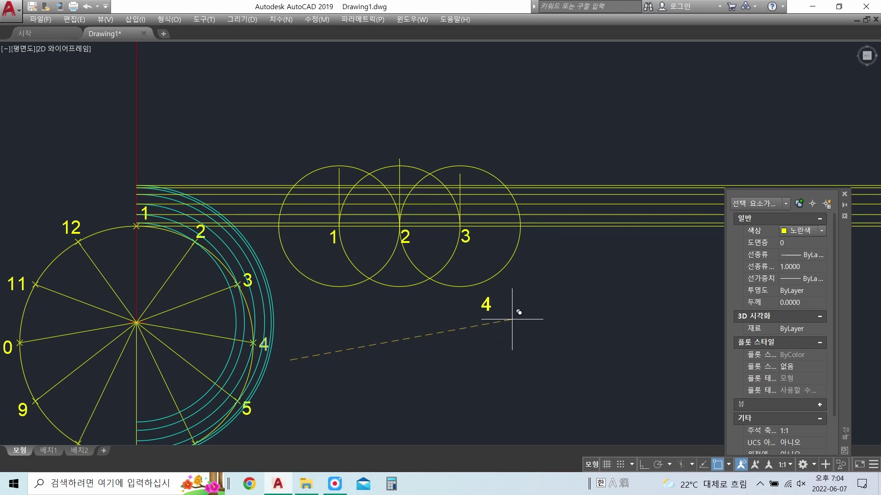
pyautogui.click(552, 253)
pyautogui.press('Return')
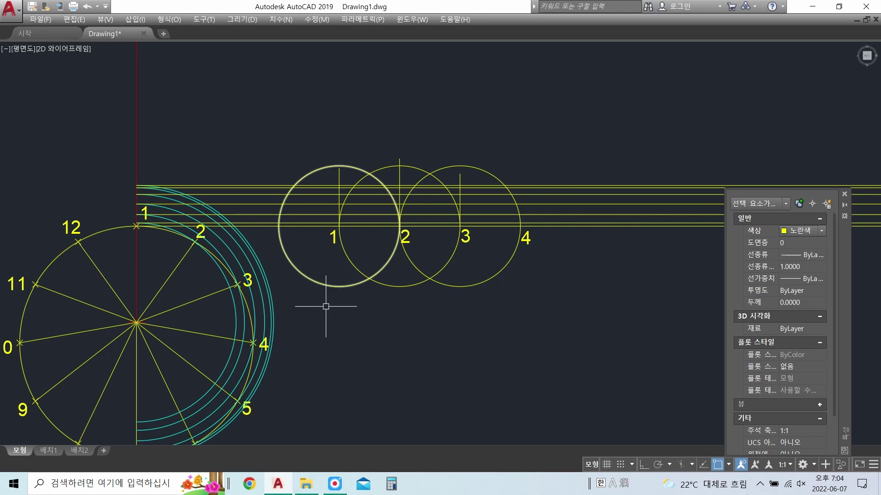
pyautogui.moveTo(294, 363); pyautogui.dragTo(312, 324, button='middle')
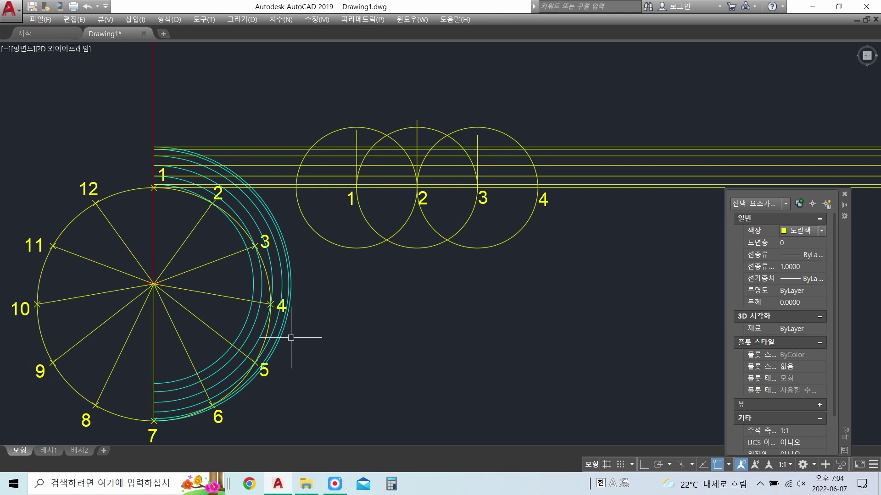
# Step: Move a circle on point 4 through point 5 to station 4 and copy label 5
pyautogui.click(271, 304)
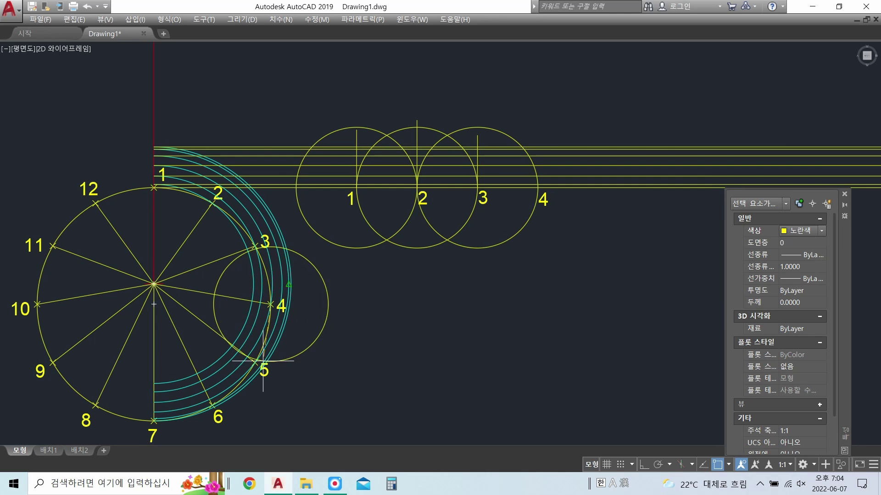
pyautogui.click(254, 363)
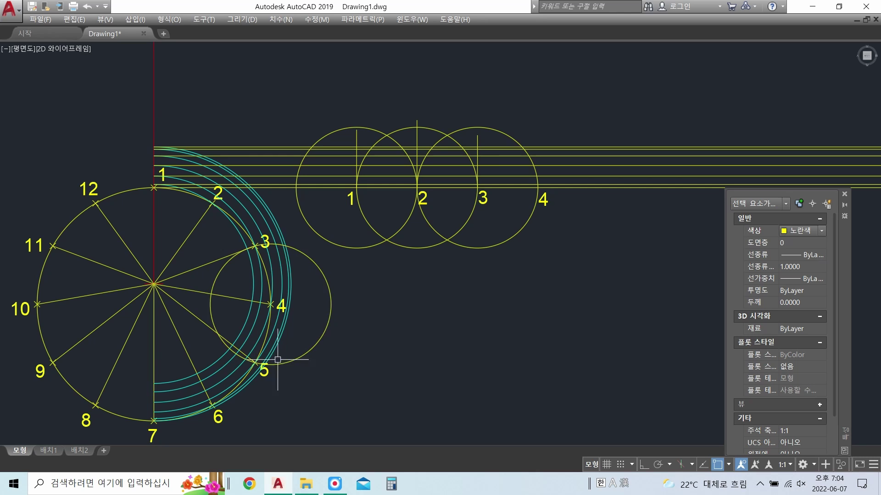
pyautogui.click(315, 349)
pyautogui.click(270, 304)
pyautogui.click(538, 188)
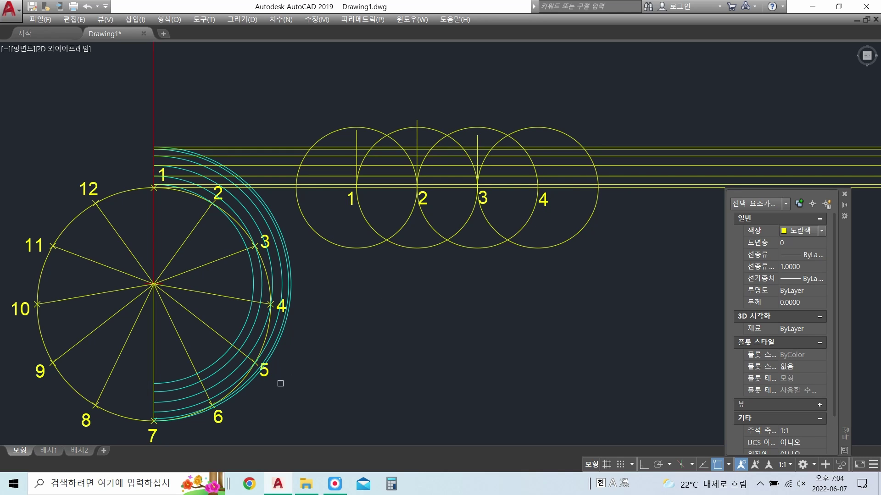
pyautogui.click(271, 372)
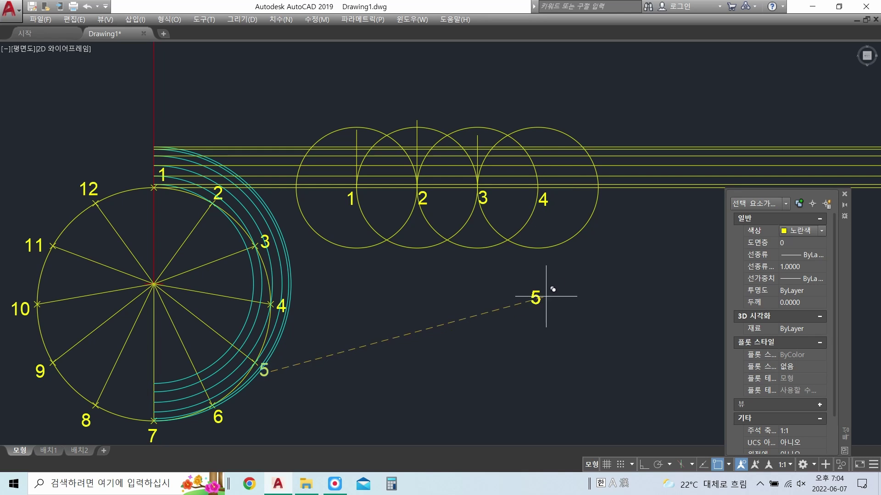
pyautogui.click(614, 200)
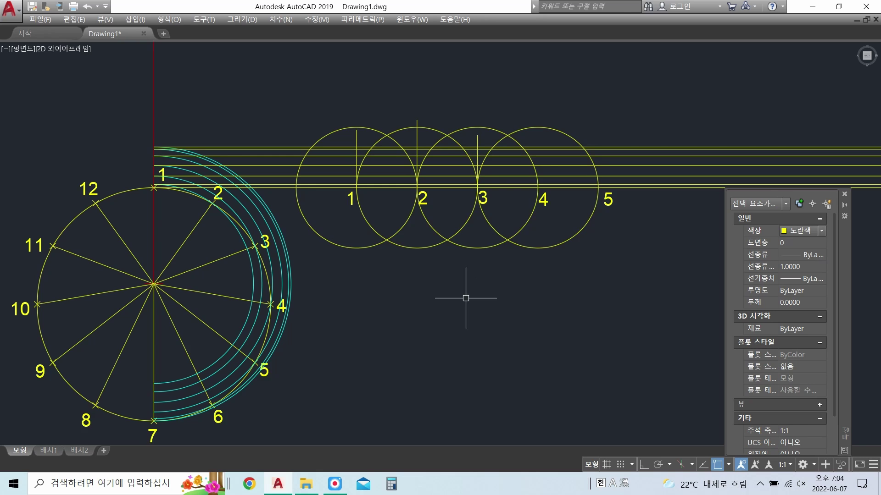
# Step: Draw a circle on point 5 through point 6 and move it to station 5
pyautogui.moveTo(464, 299); pyautogui.dragTo(443, 288, button='middle')
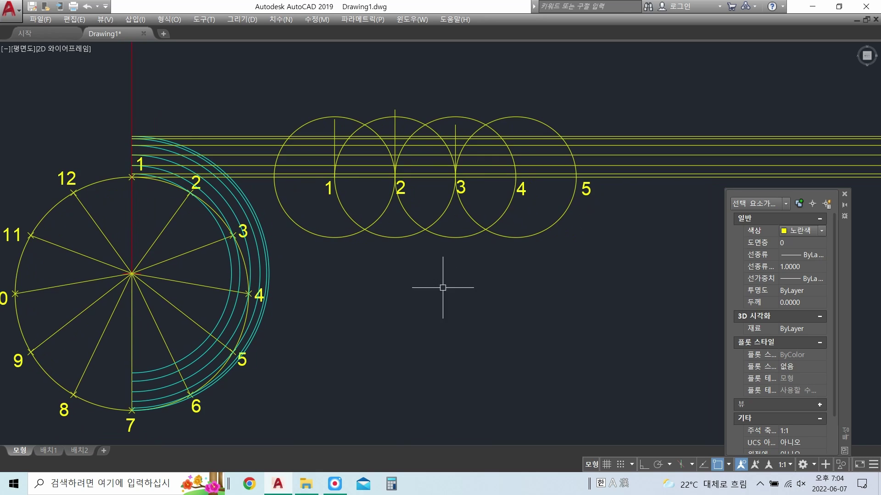
pyautogui.click(233, 352)
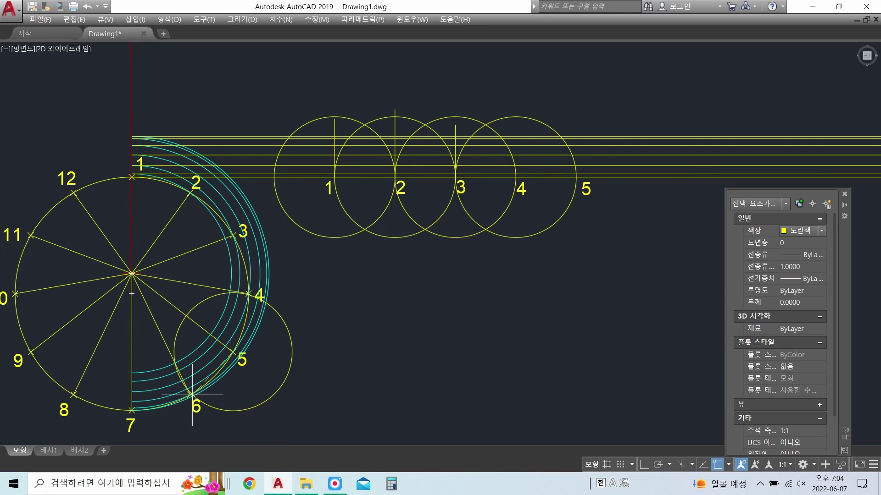
pyautogui.click(190, 395)
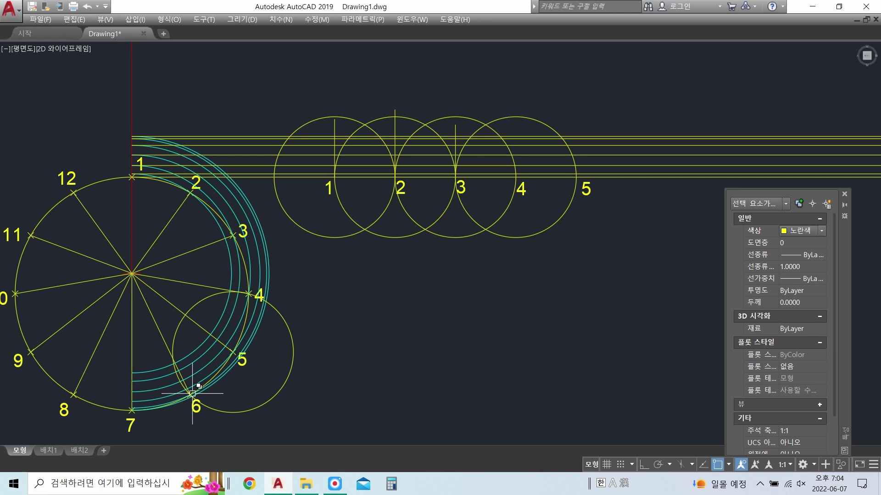
pyautogui.click(280, 391)
pyautogui.press('Return')
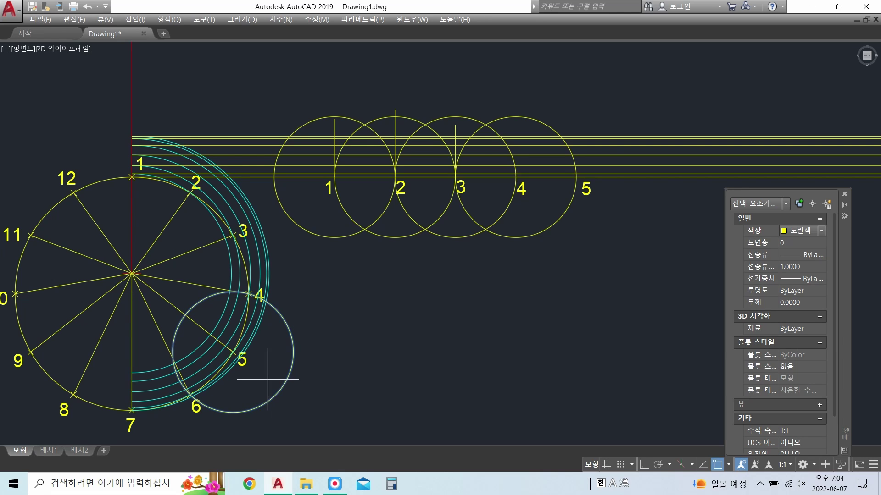
pyautogui.click(238, 354)
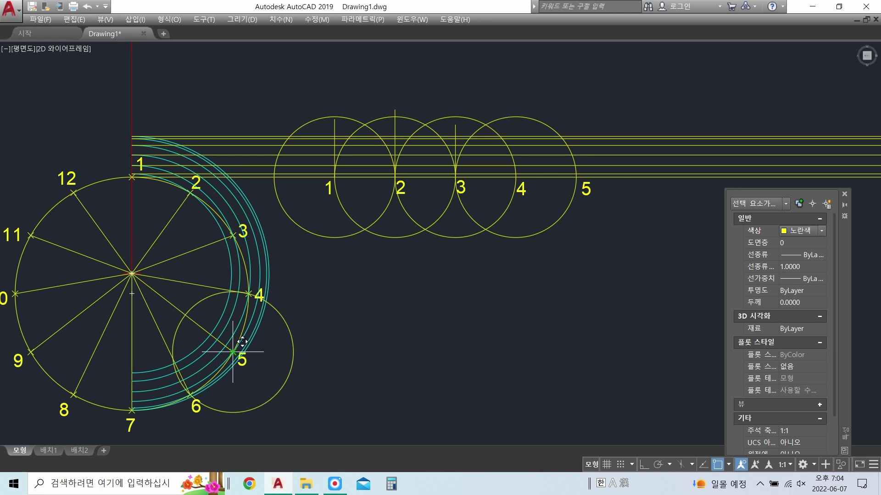
pyautogui.click(576, 177)
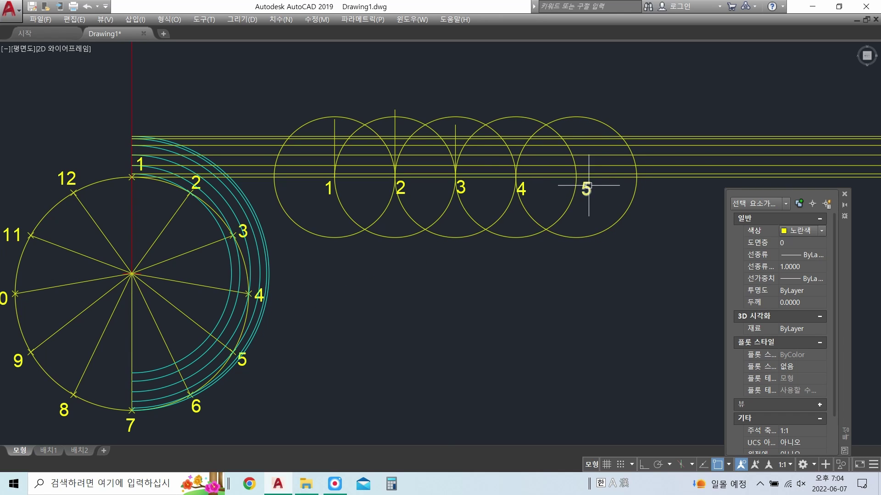
# Step: Draw vertical station lines at the fifth circle's edge and at stations 5 and 4
pyautogui.click(636, 177)
pyautogui.click(637, 120)
pyautogui.press('F8')
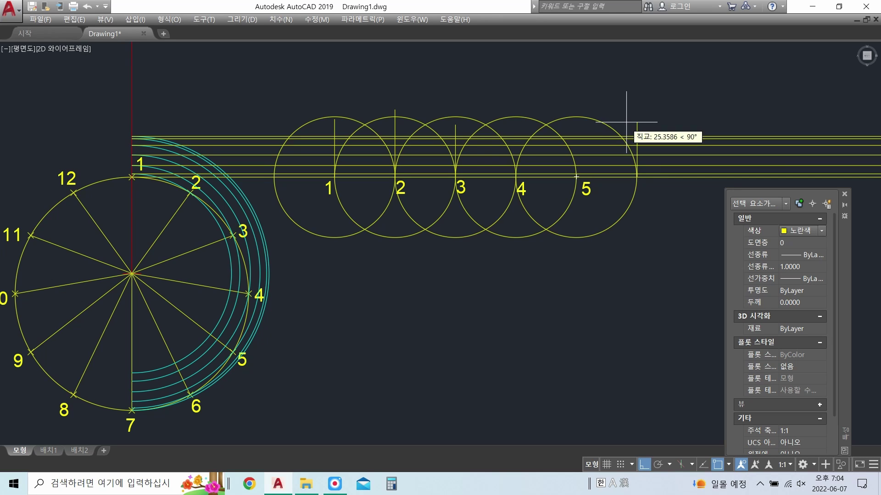
pyautogui.press('Return')
pyautogui.press('Return')
pyautogui.click(576, 176)
pyautogui.click(576, 100)
pyautogui.press('Return')
pyautogui.click(516, 177)
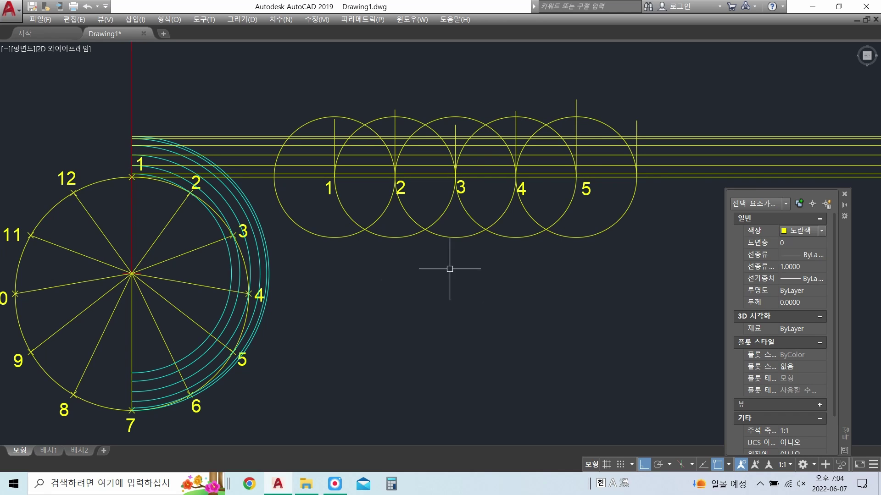
# Step: Copy label 6 beside the fifth circle and move a circle from point 6 to station 6
pyautogui.click(197, 407)
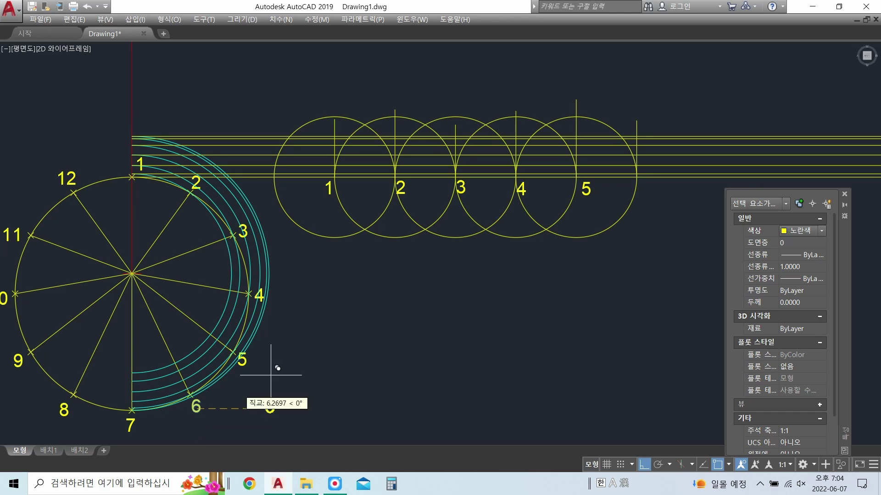
pyautogui.click(645, 188)
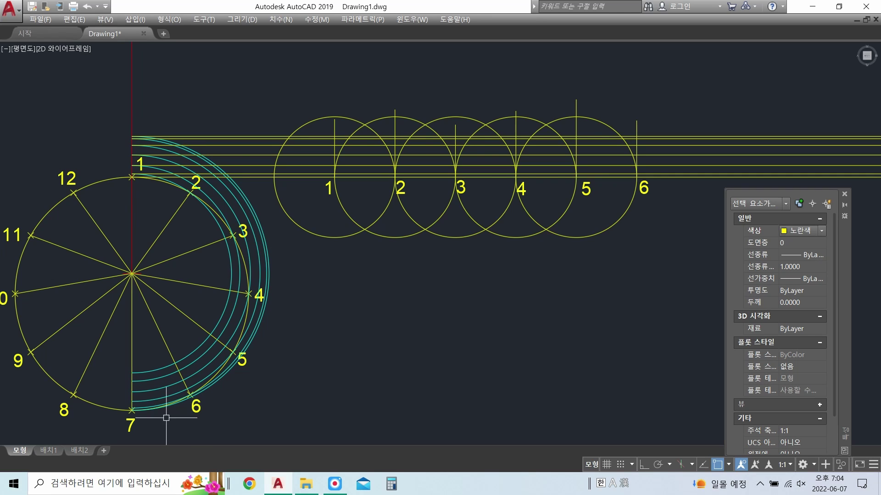
pyautogui.click(191, 395)
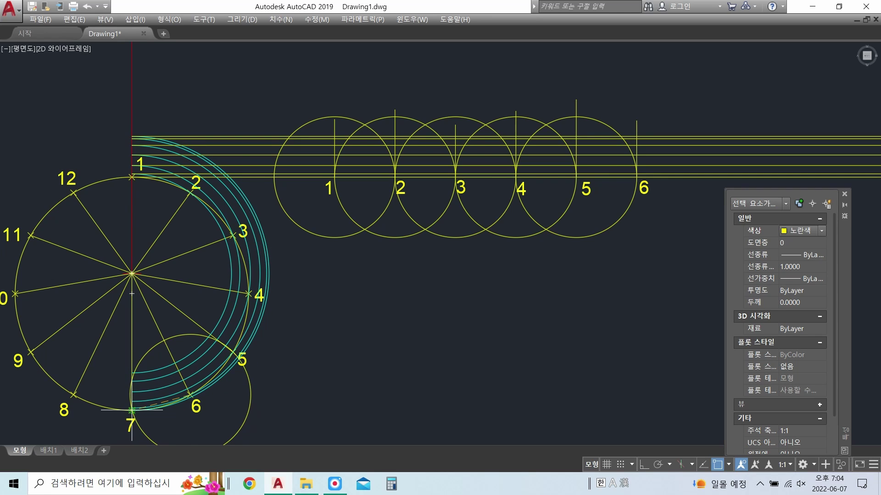
pyautogui.click(247, 413)
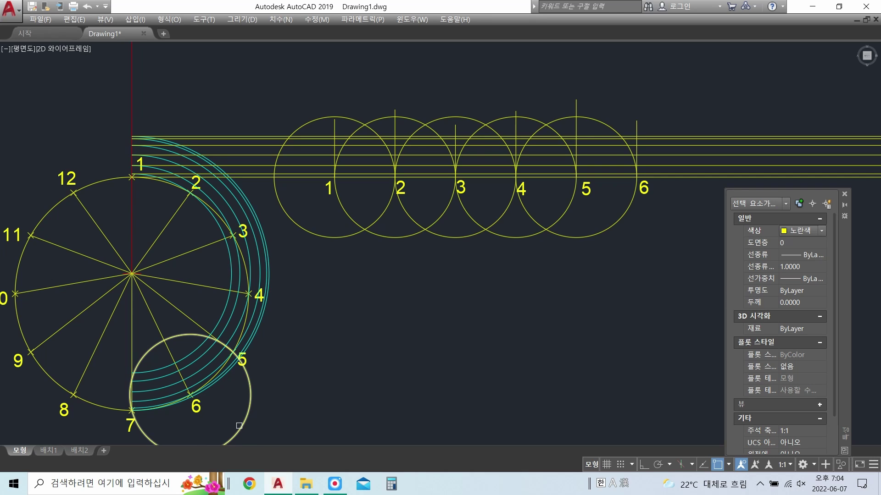
pyautogui.click(191, 394)
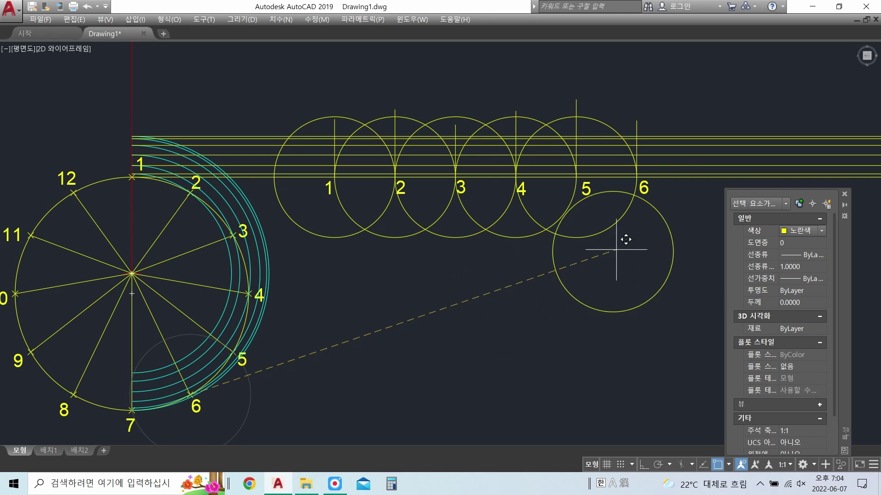
pyautogui.click(637, 177)
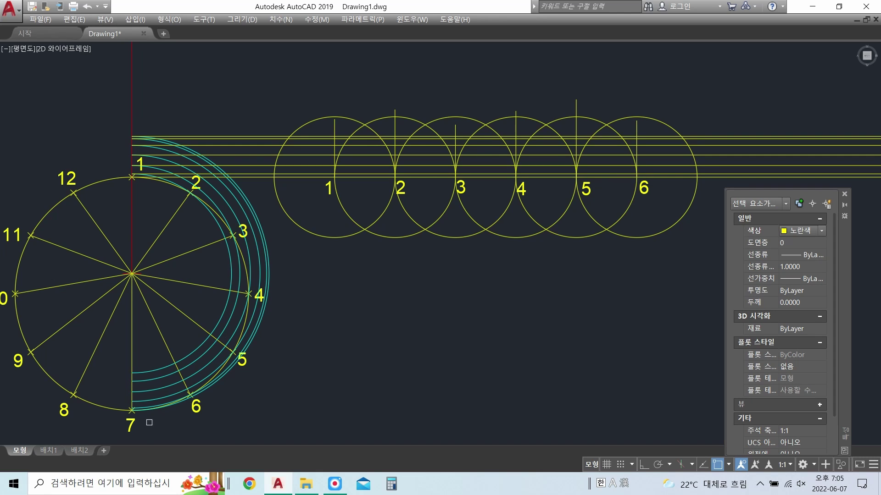
# Step: Copy label 7 to the end of the row and zoom out to view the drawing
pyautogui.click(132, 426)
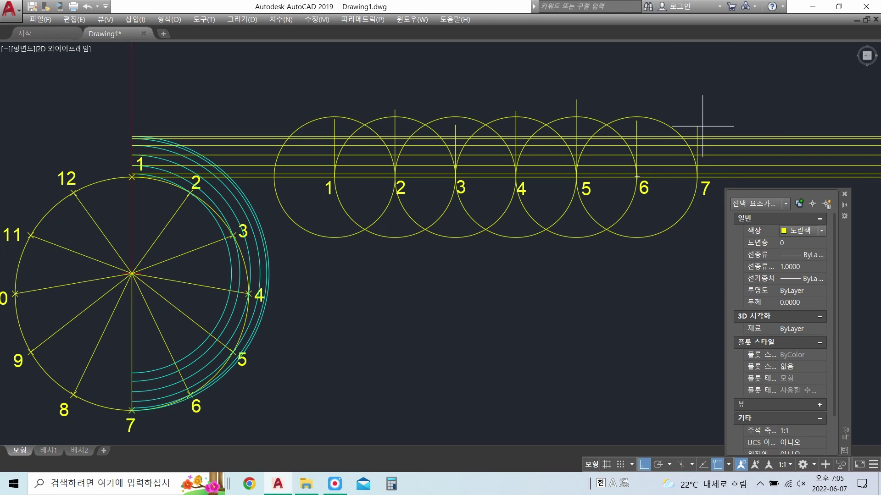
pyautogui.scroll(-2, 615, 236)
pyautogui.moveTo(621, 236)
pyautogui.mouseDown(button='middle')
pyautogui.moveTo(557, 265)
pyautogui.moveTo(500, 255)
pyautogui.mouseUp(button='middle')
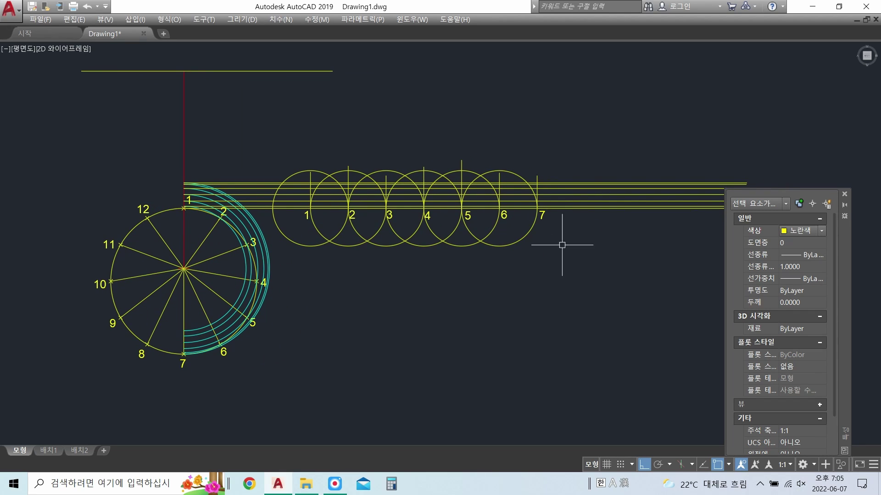
# Step: Erase the six rolling circles with a crossing window
pyautogui.click(552, 266)
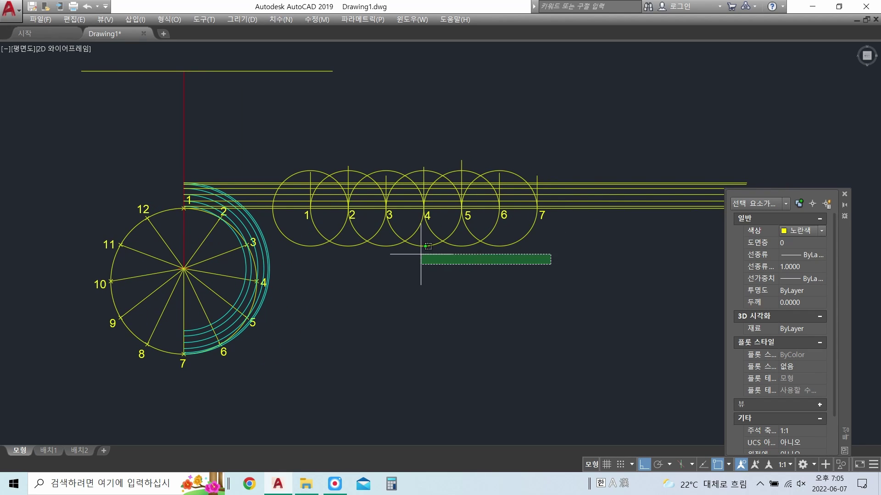
pyautogui.click(320, 234)
pyautogui.press('Delete')
pyautogui.moveTo(551, 235); pyautogui.dragTo(497, 237, button='middle')
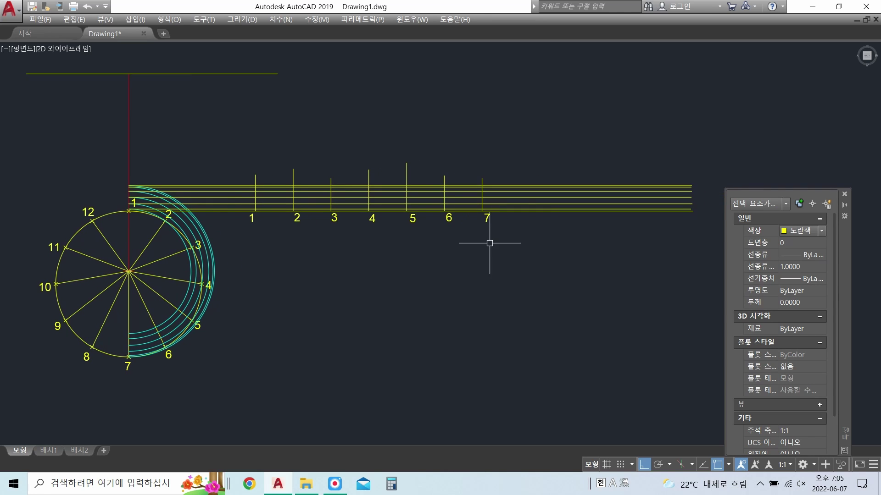
# Step: Copy vertical division lines 1–6 further right along the projection lines
pyautogui.click(464, 145)
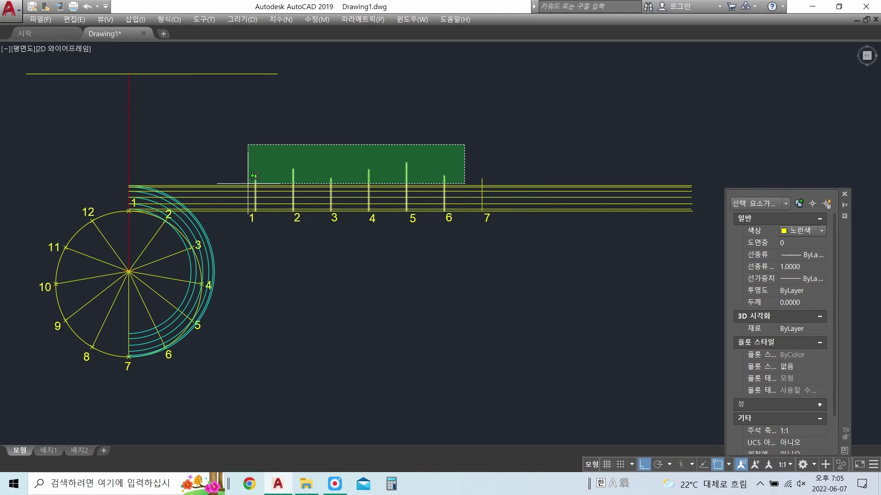
pyautogui.click(246, 187)
pyautogui.press('Return')
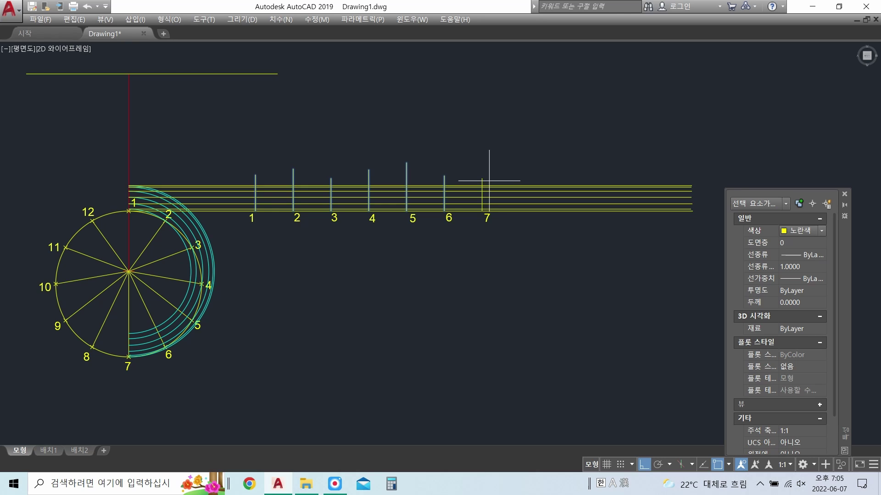
pyautogui.click(482, 178)
pyautogui.click(641, 204)
pyautogui.moveTo(641, 205); pyautogui.dragTo(553, 196, button='middle')
# Step: Extend the horizontal lines to the rightmost vertical line
pyautogui.click(639, 210)
pyautogui.click(615, 177)
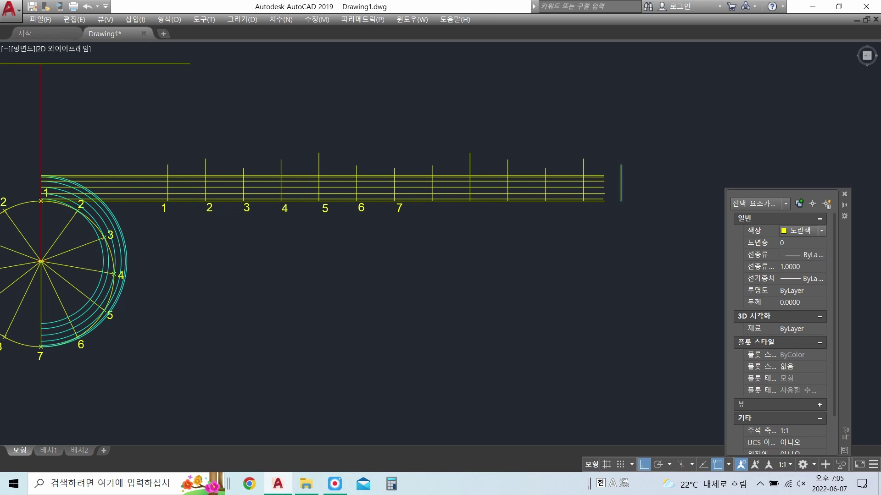
pyautogui.press('Return')
pyautogui.click(589, 167)
pyautogui.click(596, 236)
pyautogui.moveTo(320, 252)
pyautogui.mouseDown(button='middle')
pyautogui.moveTo(340, 240)
pyautogui.moveTo(363, 241)
pyautogui.mouseUp(button='middle')
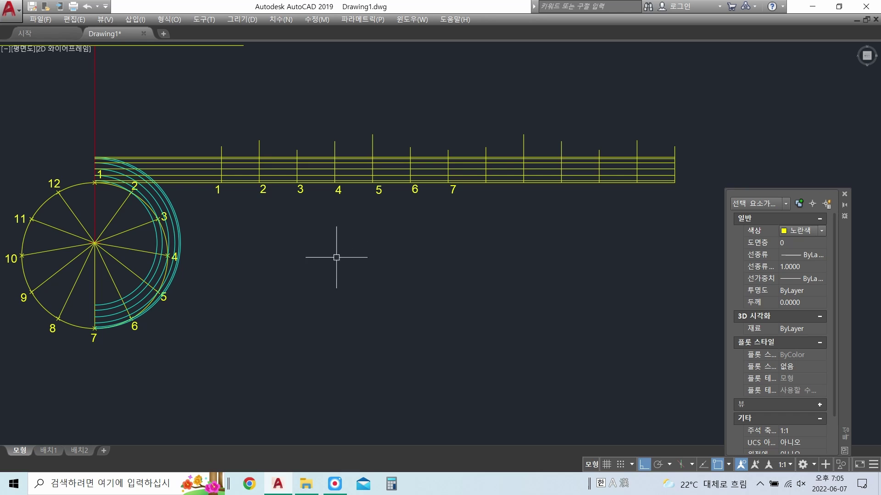
# Step: Copy the circle's labels 8, 9 and 10 under division lines 8–10
pyautogui.click(51, 337)
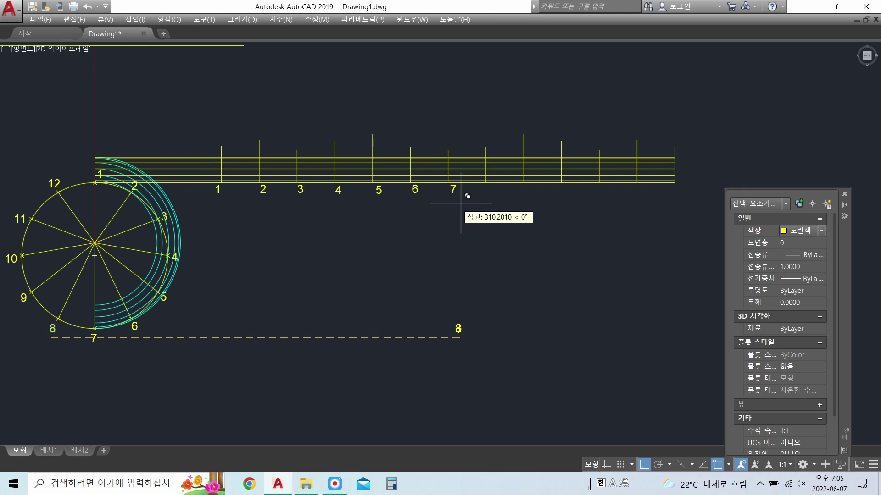
pyautogui.click(488, 201)
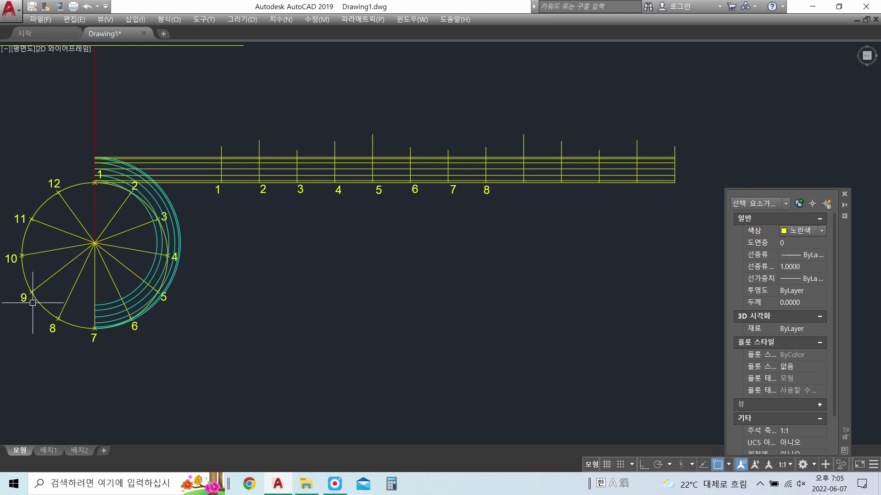
pyautogui.click(21, 310)
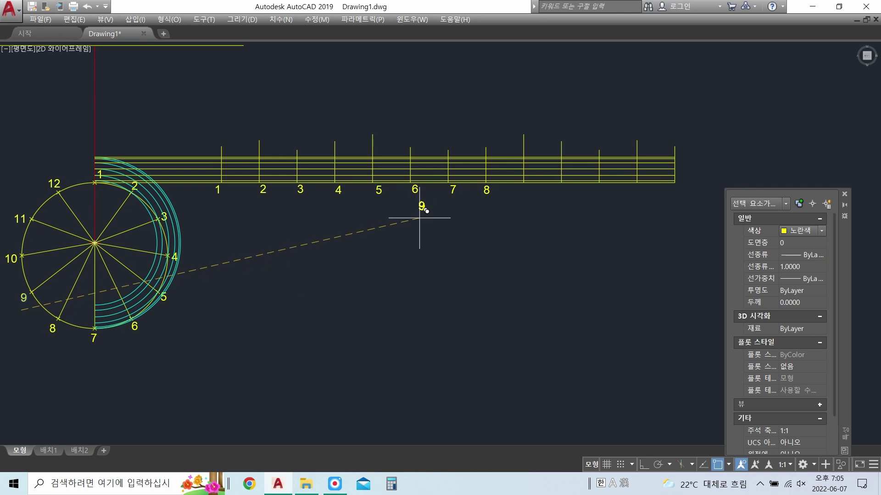
pyautogui.click(521, 204)
pyautogui.click(10, 277)
pyautogui.click(565, 212)
pyautogui.press('Escape')
# Step: Copy the circle's labels 11 and 12 under division lines 11 and 12
pyautogui.click(19, 225)
pyautogui.click(598, 203)
pyautogui.press('Escape')
pyautogui.click(57, 203)
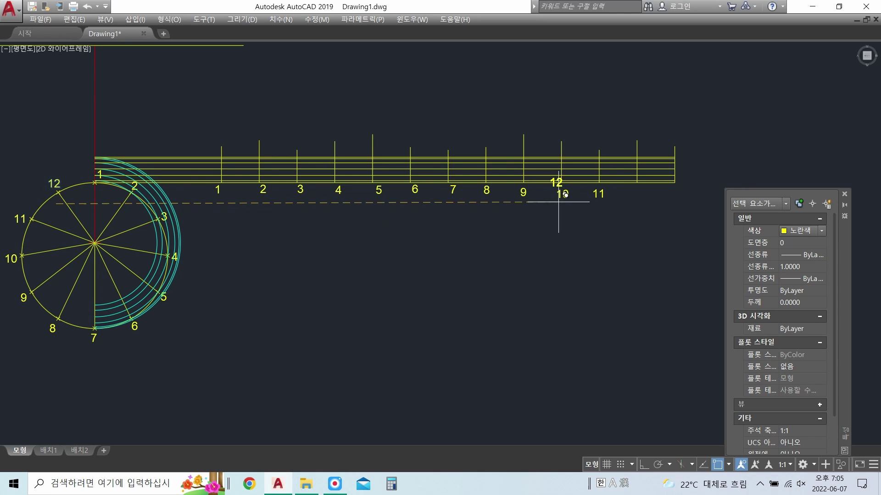
pyautogui.click(638, 213)
pyautogui.press('Escape')
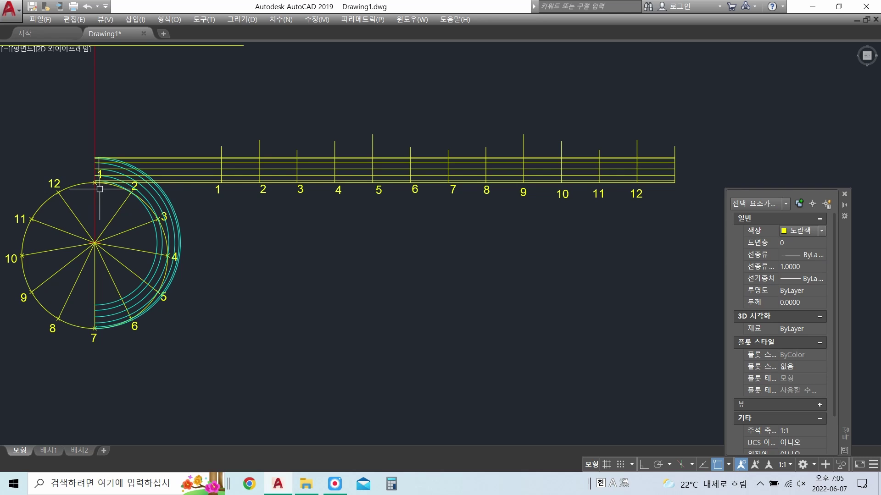
pyautogui.click(223, 211)
# Step: Place label 1 under the last division line and set the current colour to ByLayer
pyautogui.click(680, 213)
pyautogui.click(822, 231)
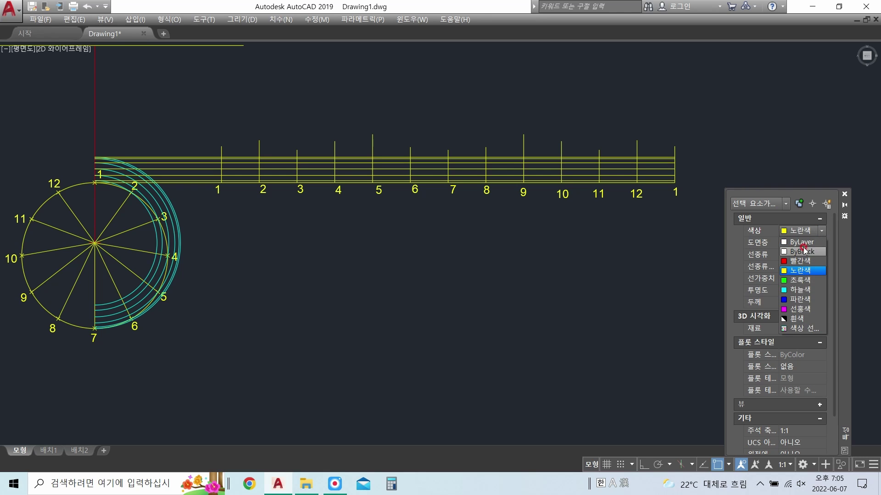
pyautogui.click(801, 242)
pyautogui.scroll(2, 261, 189)
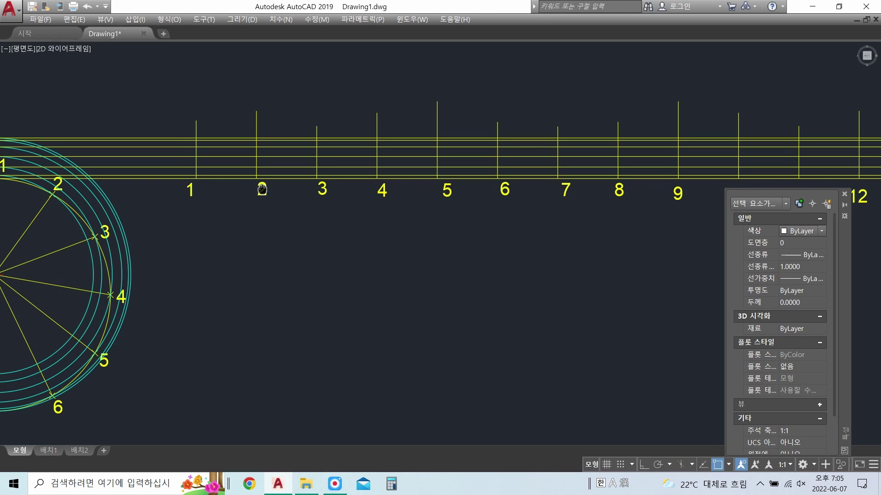
pyautogui.moveTo(261, 189); pyautogui.dragTo(242, 193, button='middle')
pyautogui.scroll(-2, 354, 240)
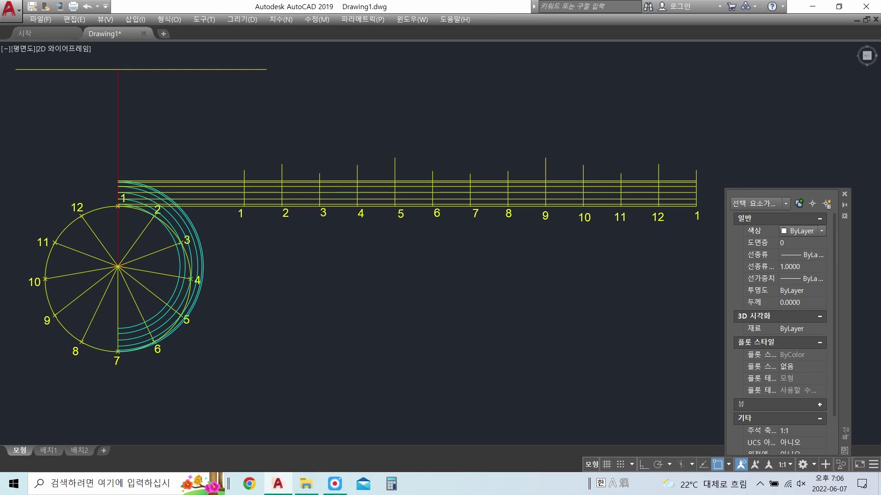
pyautogui.moveTo(342, 237)
pyautogui.mouseDown(button='middle')
pyautogui.moveTo(321, 230)
pyautogui.moveTo(385, 216)
pyautogui.moveTo(285, 216)
pyautogui.mouseUp(button='middle')
pyautogui.scroll(2, 385, 216)
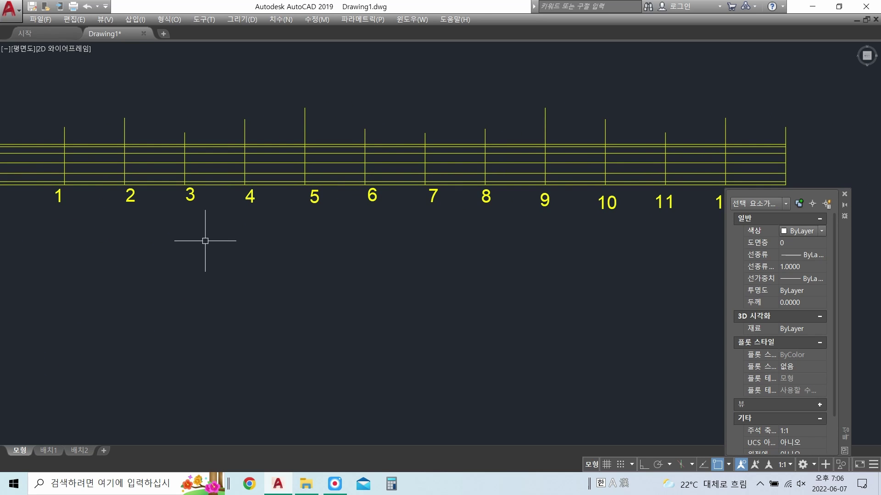
# Step: Place Multiple Point markers at the displacement point on lines 1–12 and the closing line
pyautogui.click(214, 23)
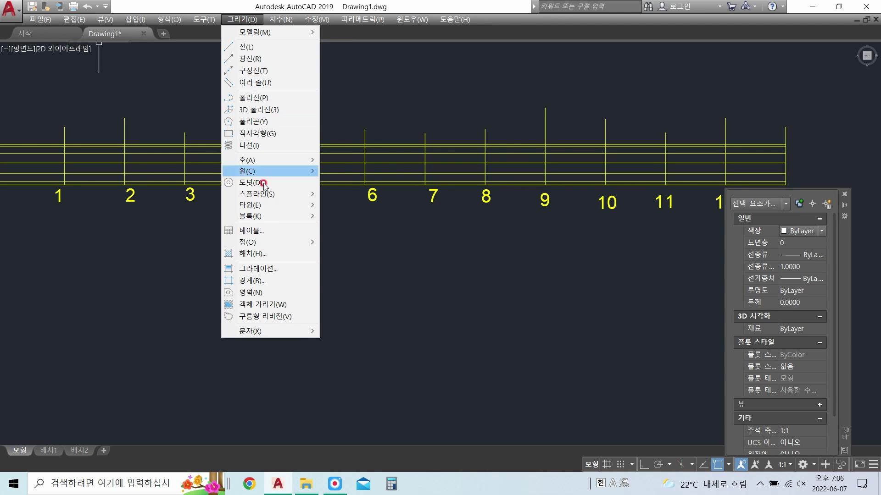
pyautogui.moveTo(249, 242)
pyautogui.click(360, 241)
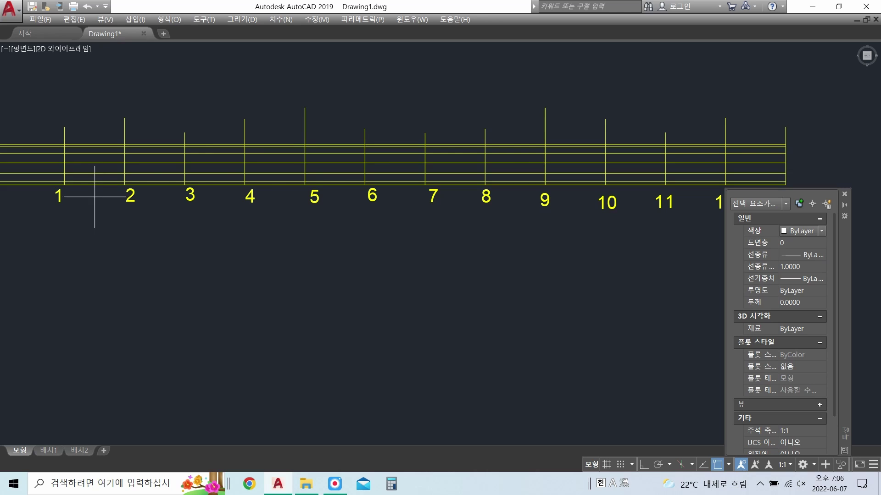
pyautogui.click(64, 184)
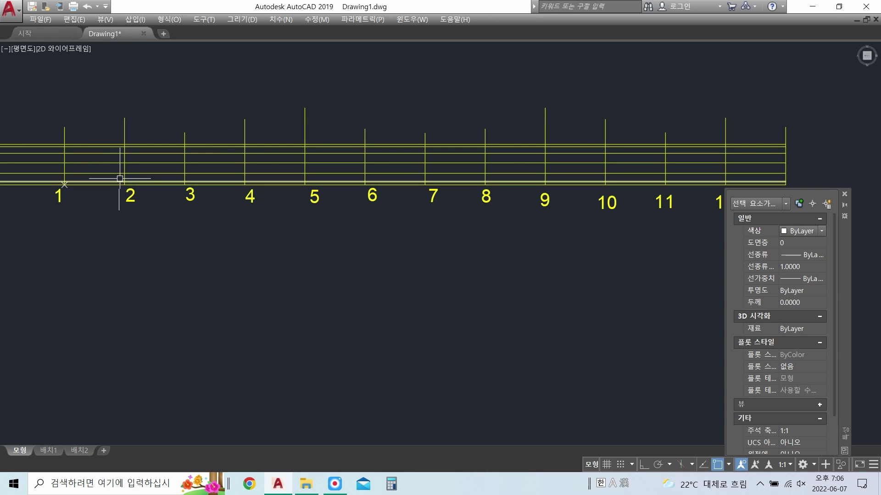
pyautogui.click(124, 182)
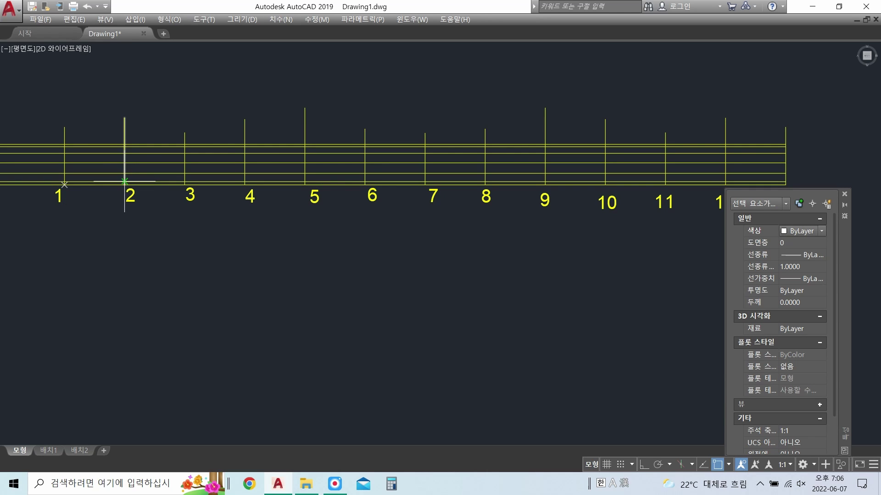
pyautogui.click(185, 173)
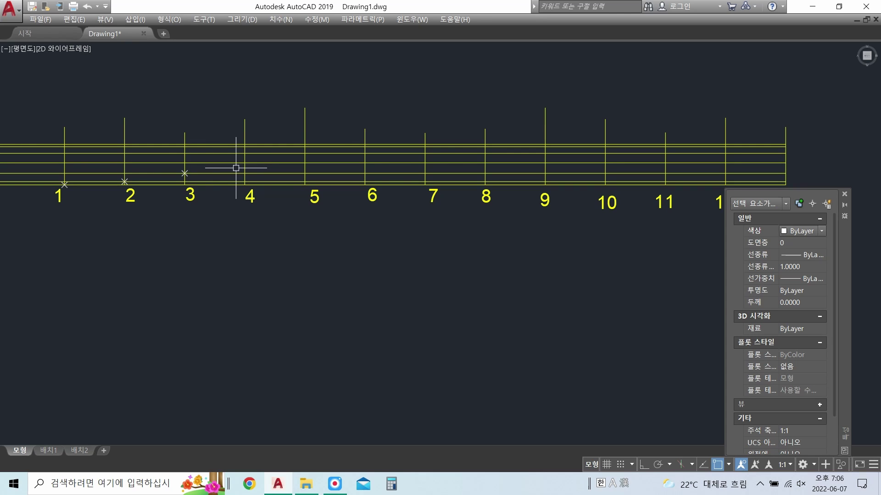
pyautogui.click(245, 162)
pyautogui.click(305, 153)
pyautogui.click(365, 146)
pyautogui.click(425, 144)
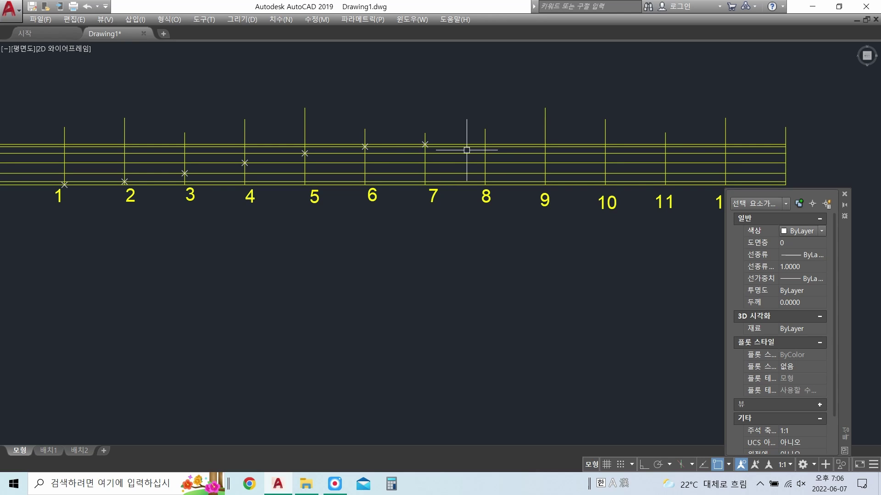
pyautogui.click(485, 146)
pyautogui.click(545, 153)
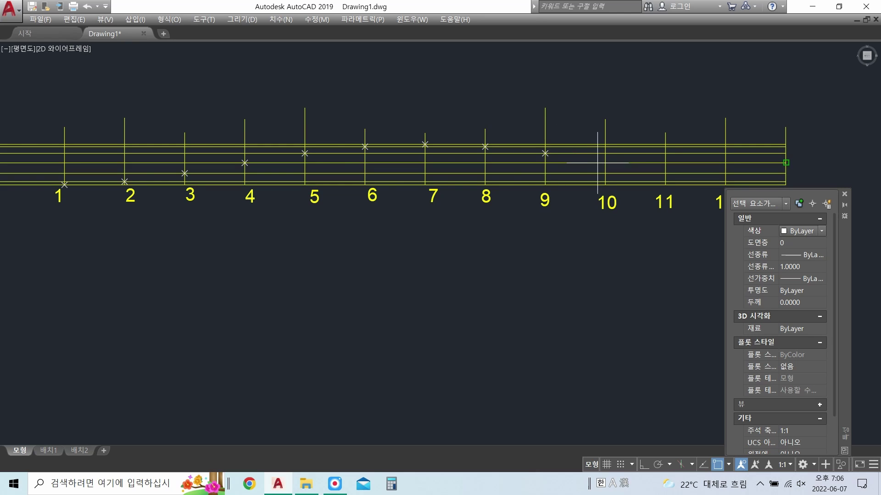
pyautogui.click(606, 162)
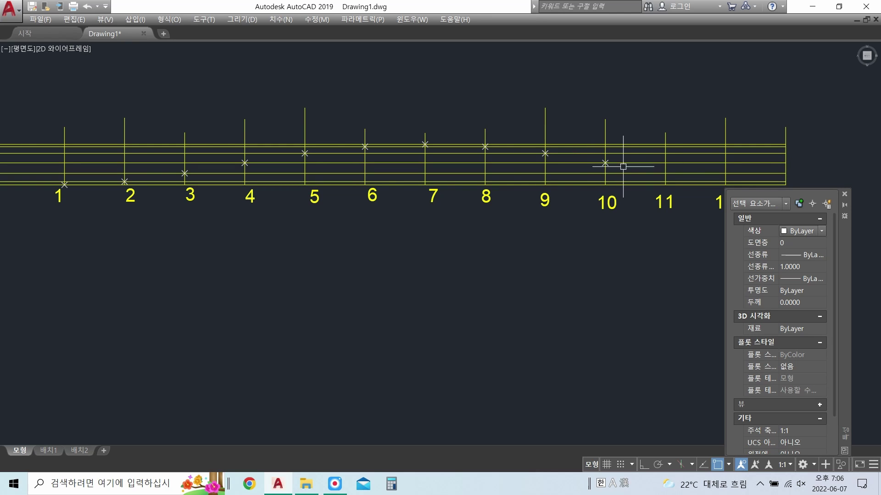
pyautogui.click(665, 173)
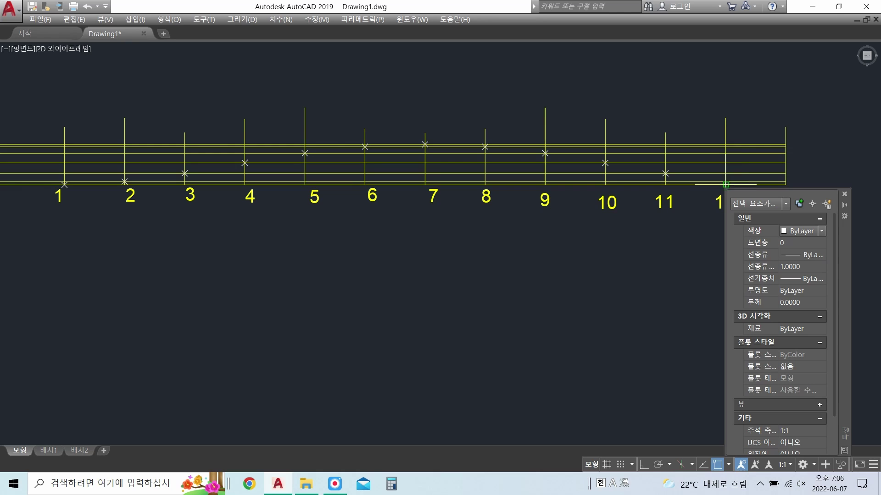
pyautogui.click(725, 181)
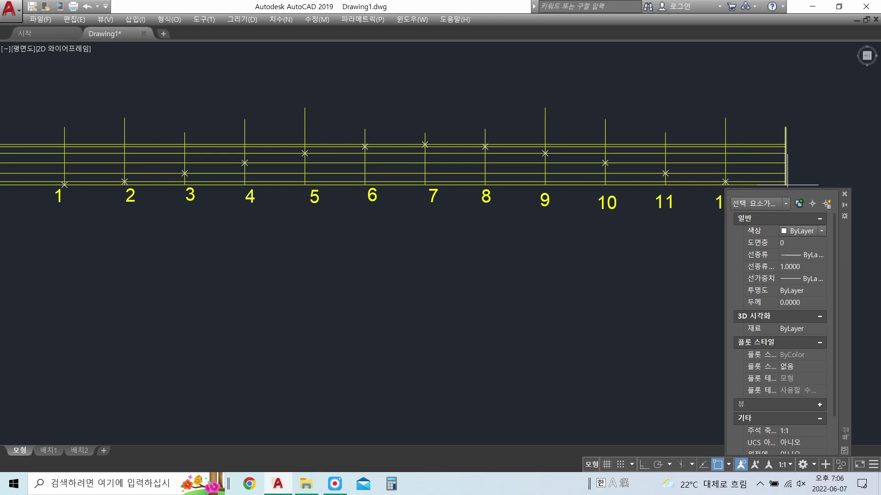
pyautogui.click(785, 184)
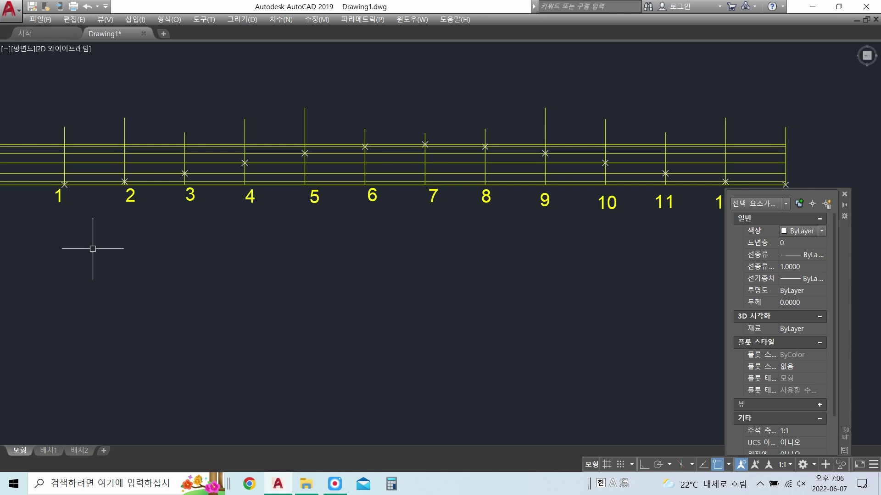
# Step: Draw a spline through point markers 1 to 12 ending at the closing point 1
pyautogui.moveTo(232, 251); pyautogui.dragTo(211, 217, button='middle')
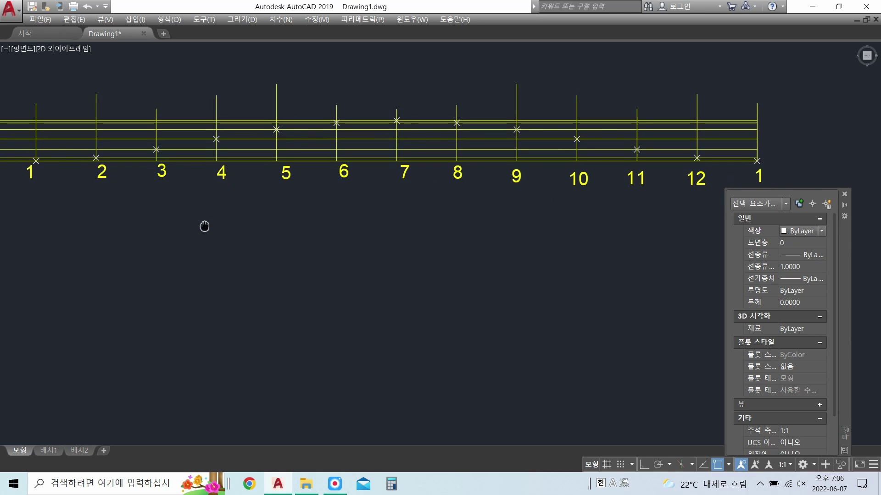
pyautogui.scroll(-2, 206, 222)
pyautogui.moveTo(200, 233); pyautogui.dragTo(269, 218, button='middle')
pyautogui.scroll(2, 271, 222)
pyautogui.moveTo(387, 212); pyautogui.dragTo(310, 221, button='middle')
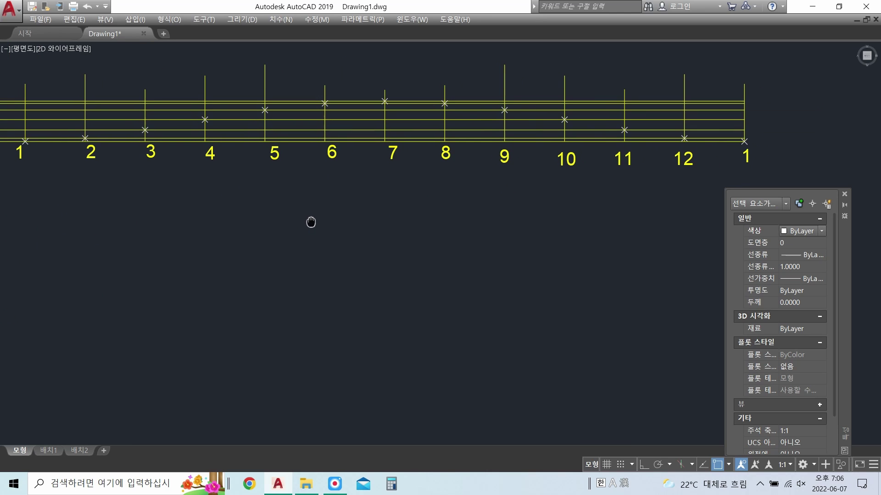
pyautogui.click(24, 141)
pyautogui.click(85, 138)
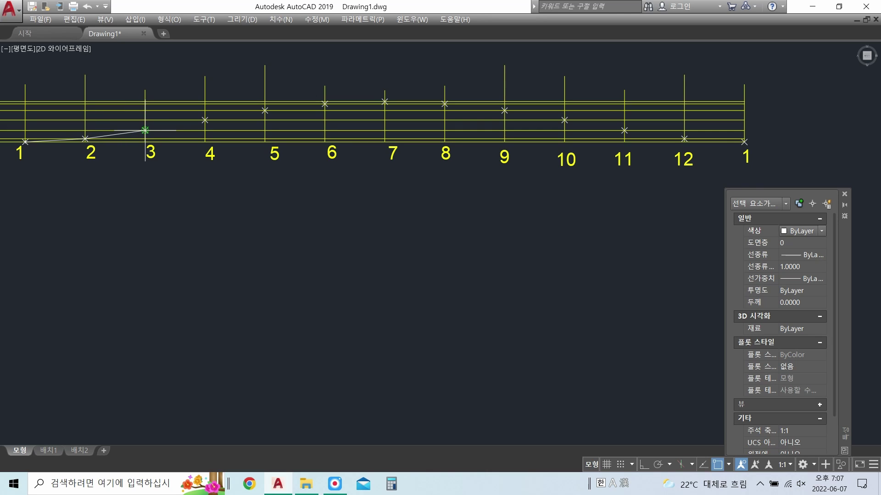
pyautogui.click(145, 130)
pyautogui.click(205, 120)
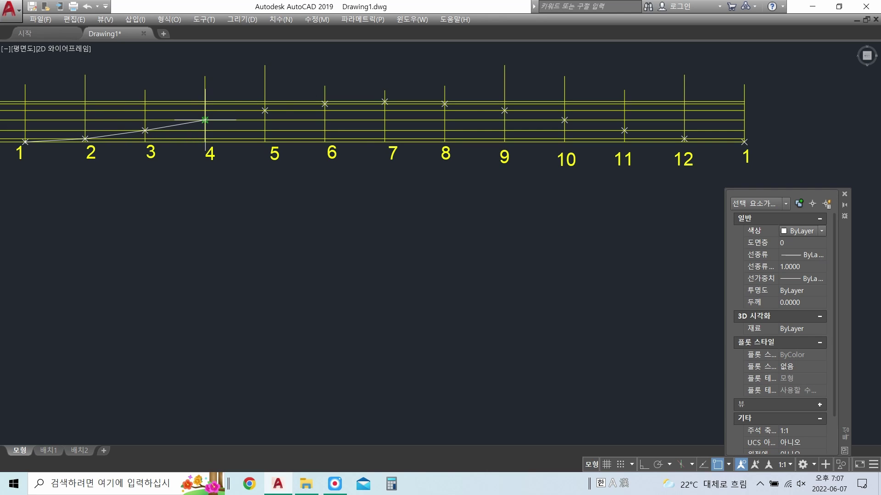
pyautogui.click(264, 110)
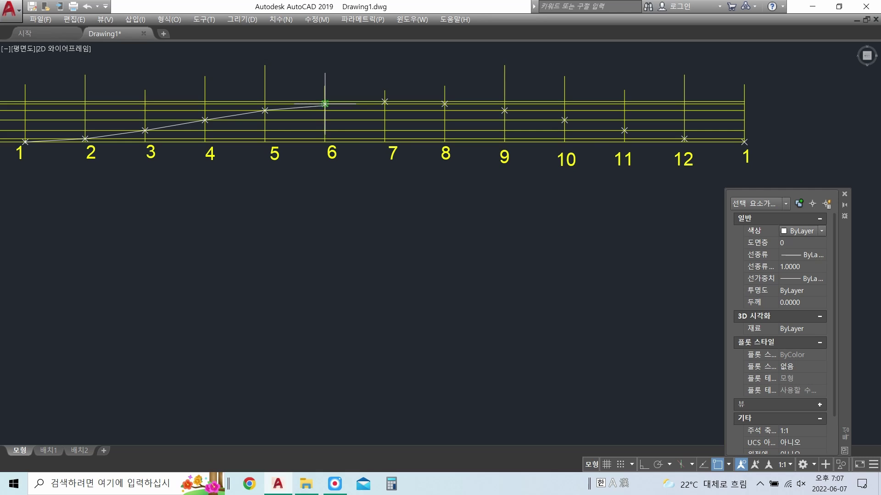
pyautogui.click(325, 104)
pyautogui.click(385, 101)
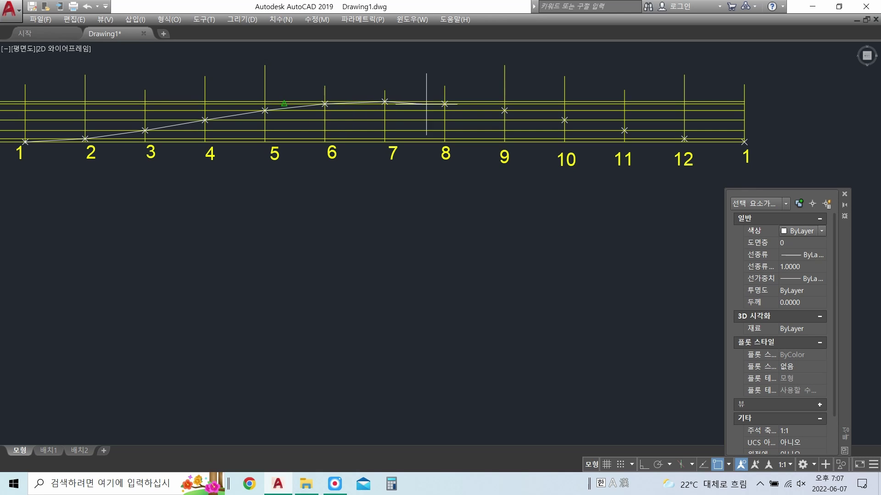
pyautogui.click(445, 103)
pyautogui.click(504, 110)
pyautogui.click(564, 120)
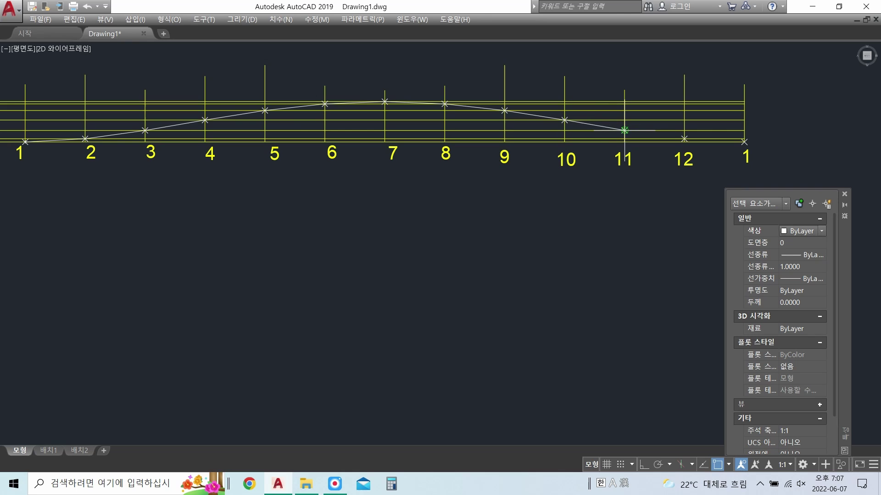
pyautogui.click(625, 130)
pyautogui.click(684, 138)
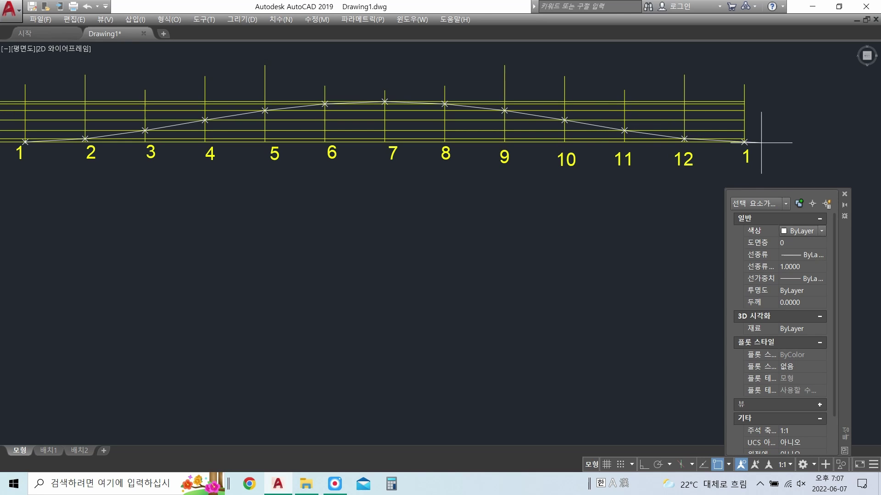
pyautogui.click(744, 142)
pyautogui.press('Return')
# Step: Zoom out and pan so the circle diagram is also in view
pyautogui.scroll(-2, 522, 197)
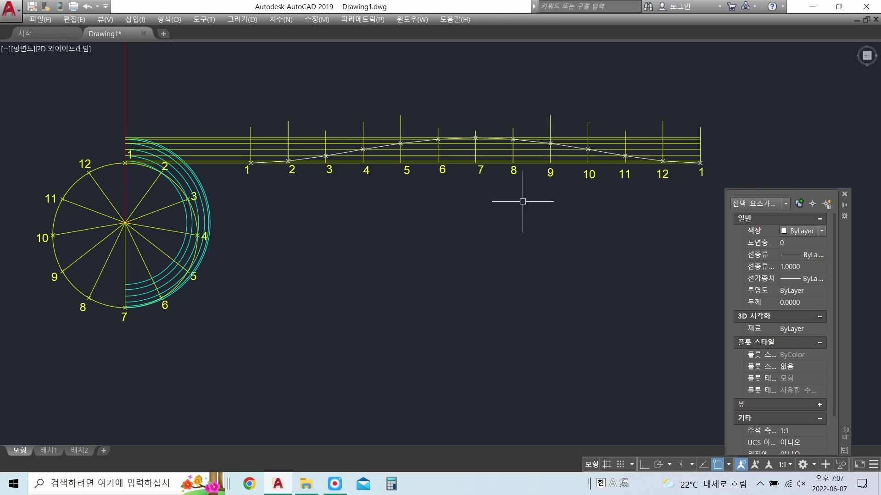
pyautogui.moveTo(522, 196); pyautogui.dragTo(513, 207, button='middle')
pyautogui.moveTo(444, 219); pyautogui.dragTo(435, 223, button='middle')
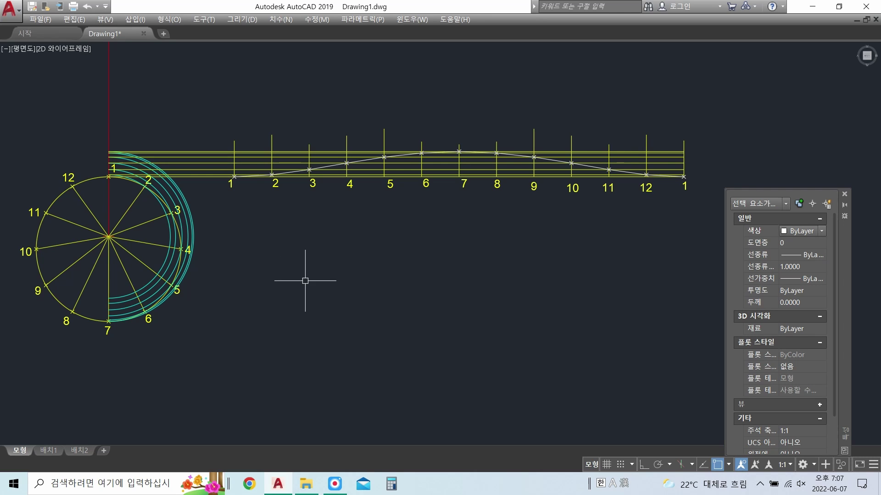
# Step: Add a Ø114 diameter dimension below left of the base circle
pyautogui.click(280, 20)
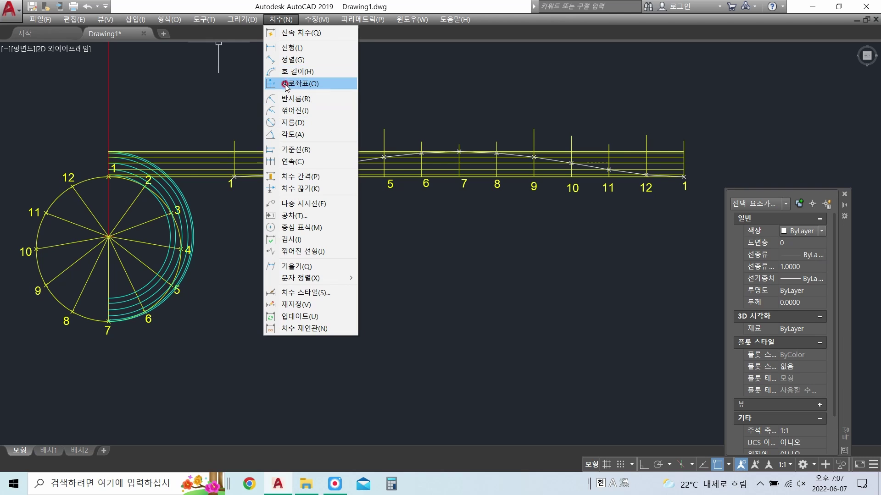
pyautogui.click(304, 122)
pyautogui.click(44, 279)
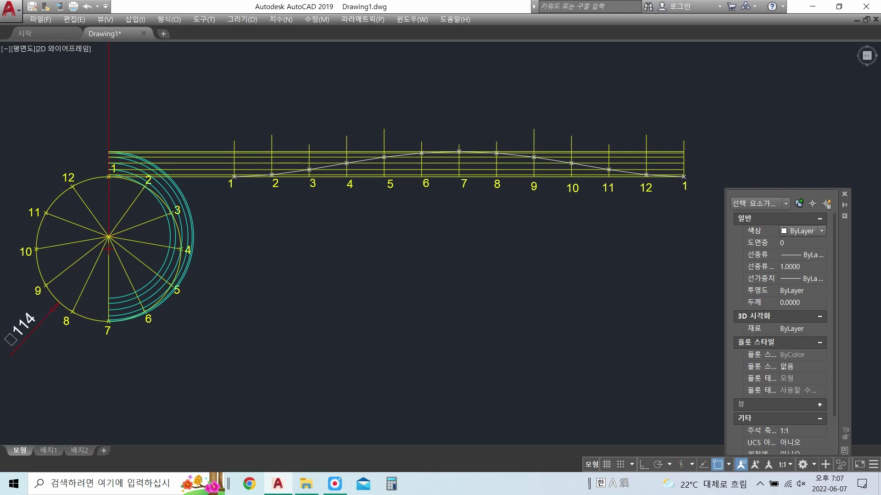
pyautogui.click(49, 313)
pyautogui.click(272, 175)
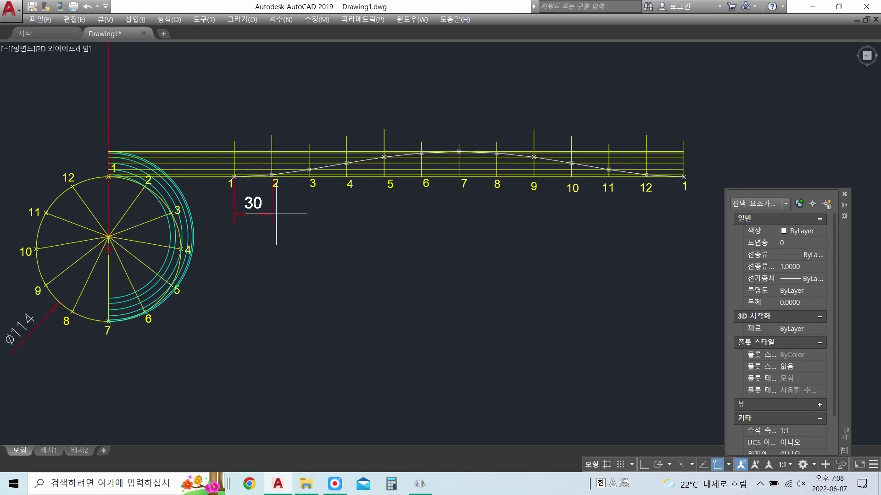
# Step: Place the 30 dimension between points 1 and 2 and replace its value with x
pyautogui.click(255, 210)
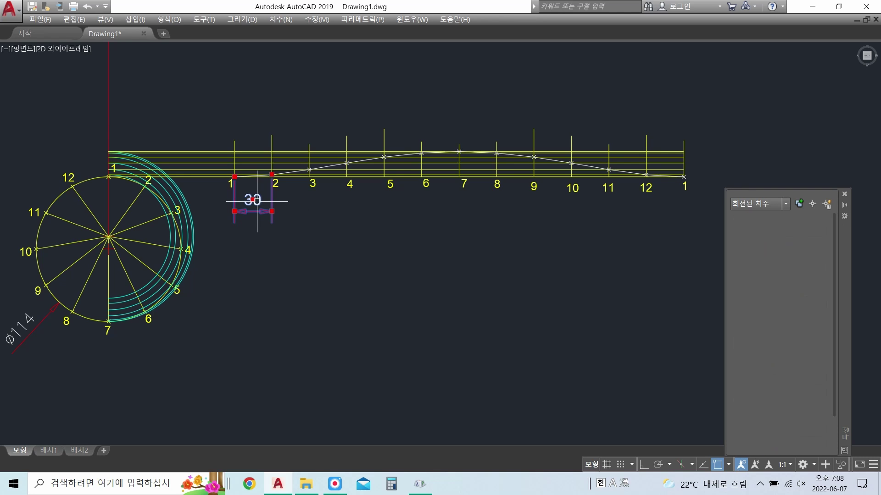
pyautogui.doubleClick(258, 205)
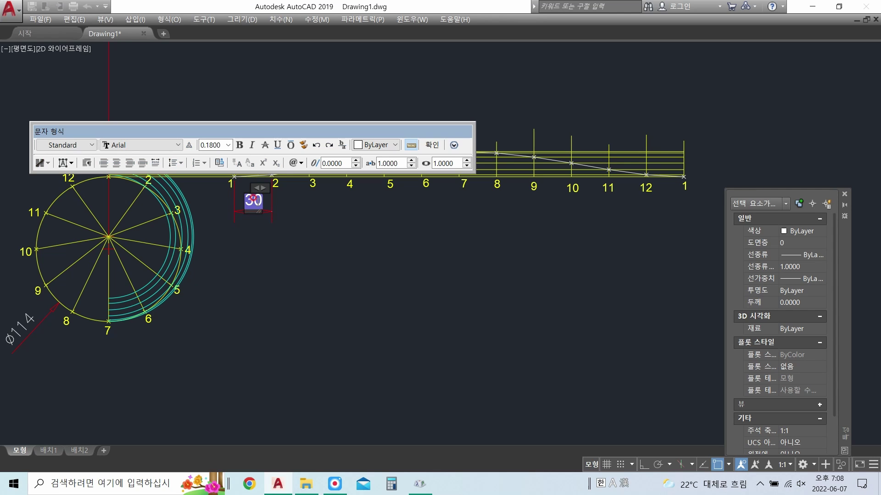
pyautogui.write('x')
pyautogui.press('Delete')
pyautogui.click(370, 309)
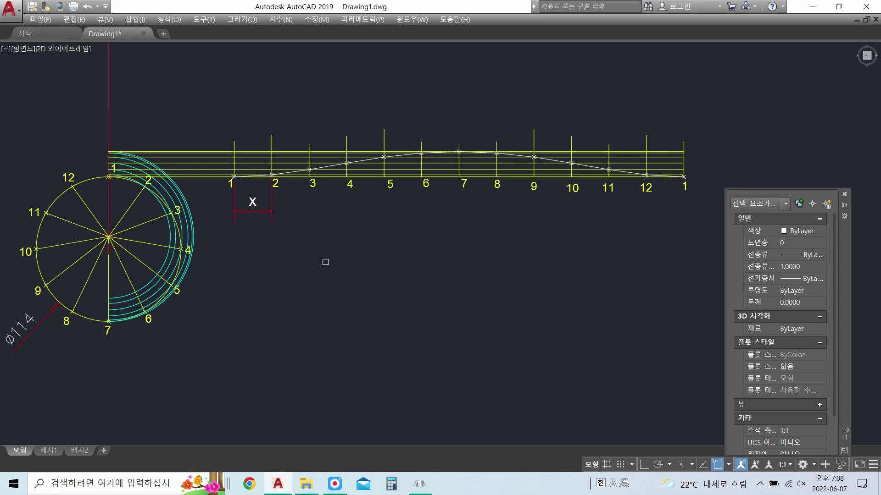
# Step: Add a linear dimension from point 2 to 3 and relabel the first dimension x12
pyautogui.click(280, 19)
pyautogui.click(290, 50)
pyautogui.click(309, 169)
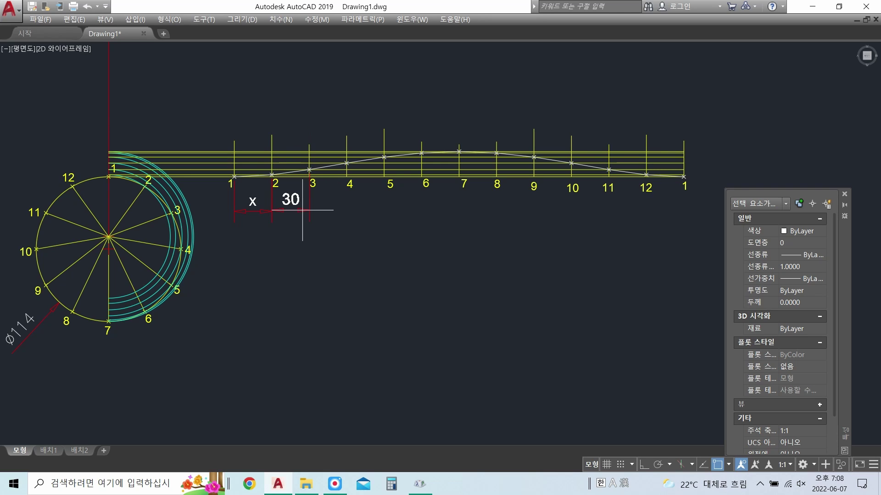
pyautogui.doubleClick(252, 201)
pyautogui.write('x12')
pyautogui.press('BackSpace')
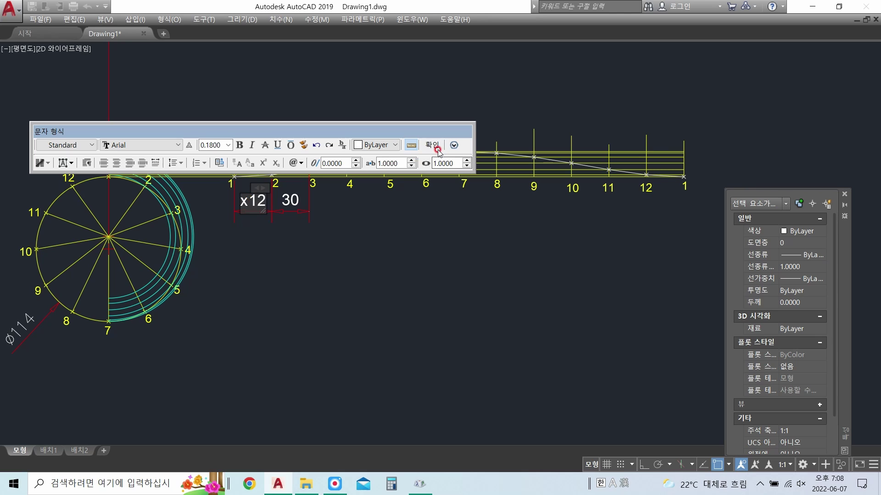
pyautogui.click(435, 147)
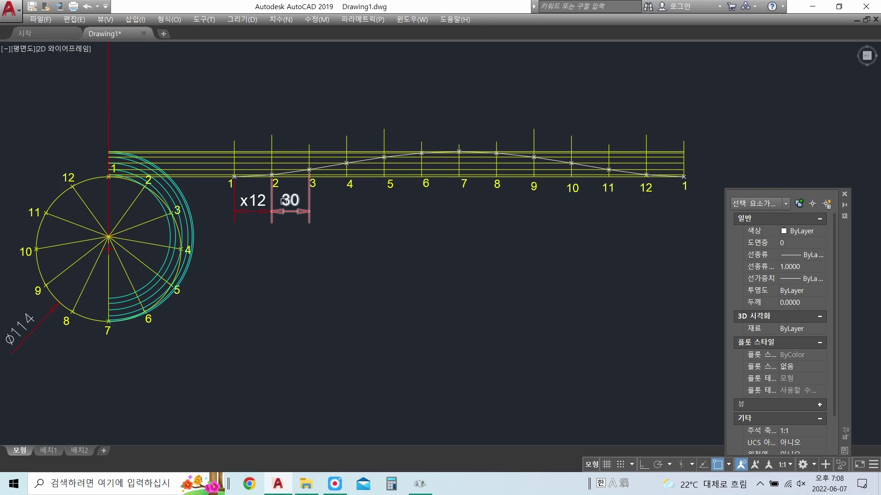
# Step: Relabel the 2–3 spacing dimension from 30 to x23
pyautogui.doubleClick(315, 216)
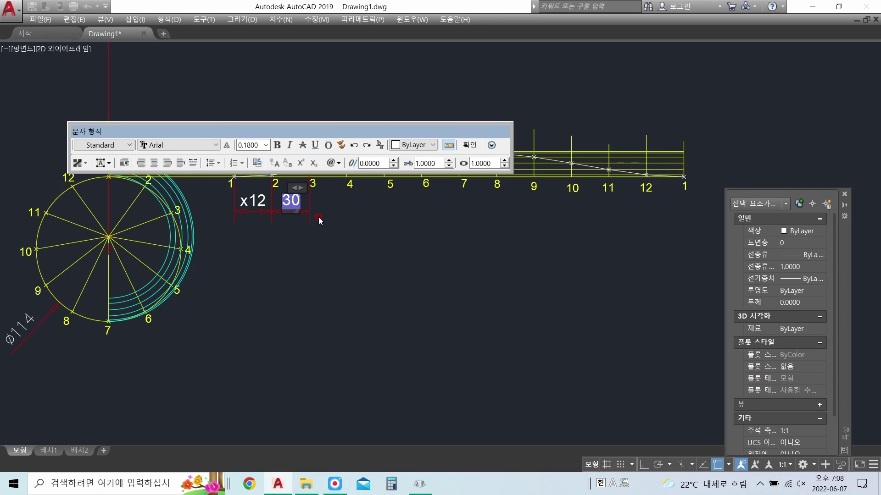
pyautogui.write('x23')
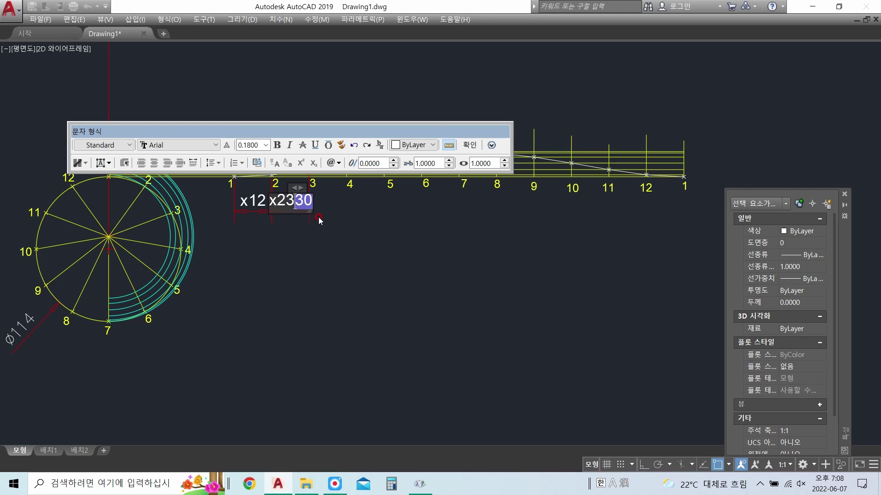
pyautogui.press('Delete')
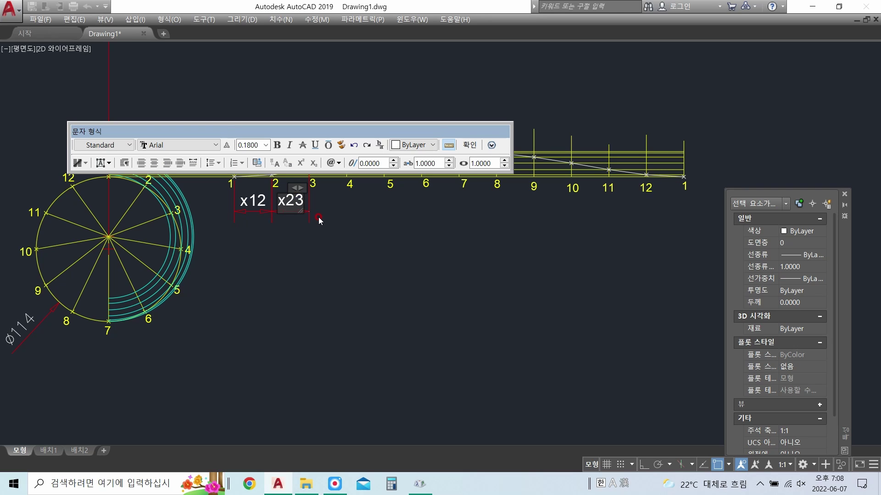
pyautogui.click(367, 262)
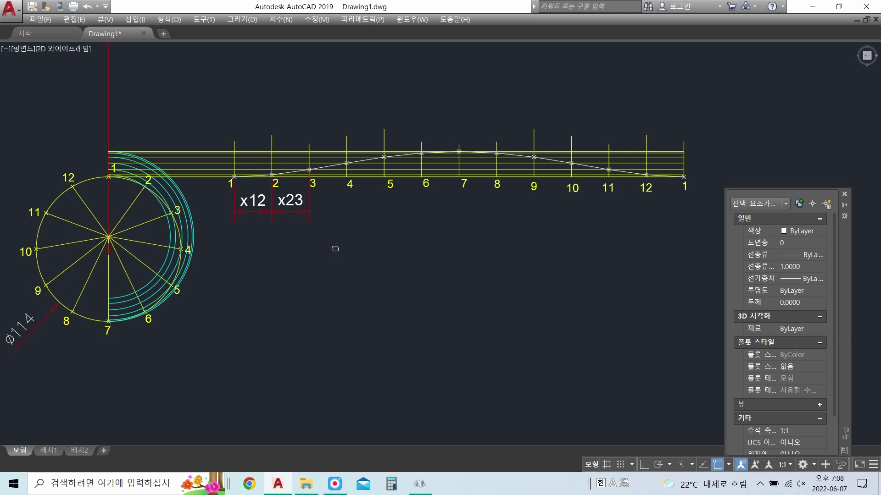
pyautogui.click(280, 19)
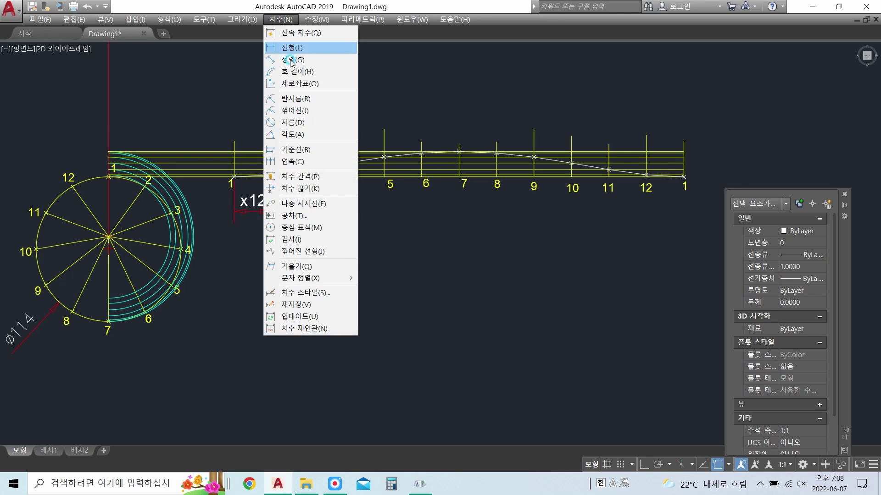
# Step: Dimension the full 354 length to the closing point 1 and relabel it %%c*d=L (ø*d=L)
pyautogui.click(292, 48)
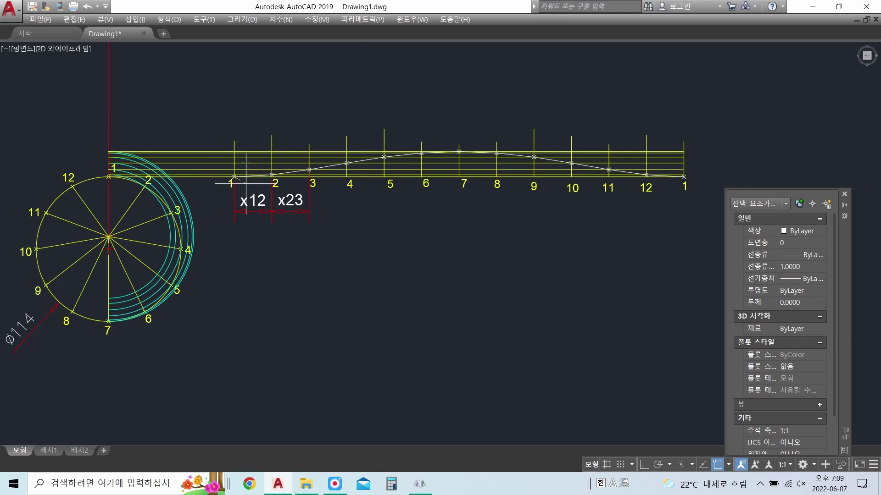
pyautogui.click(684, 177)
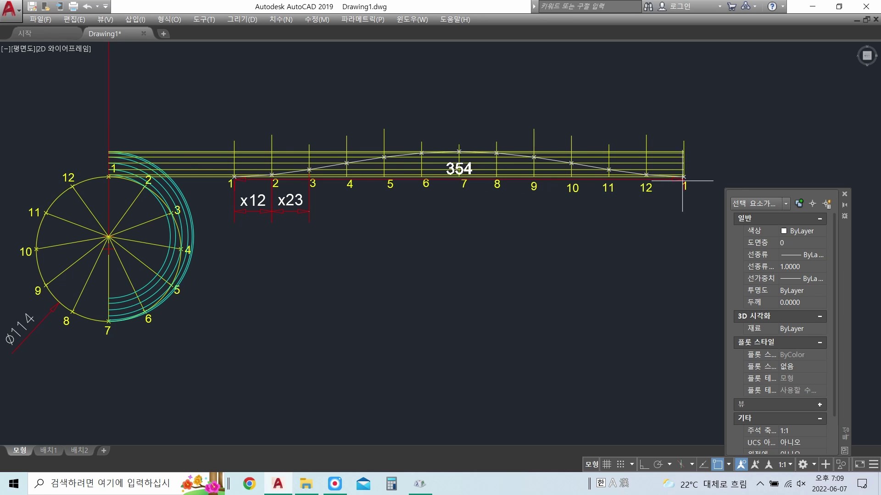
pyautogui.click(601, 238)
pyautogui.click(458, 226)
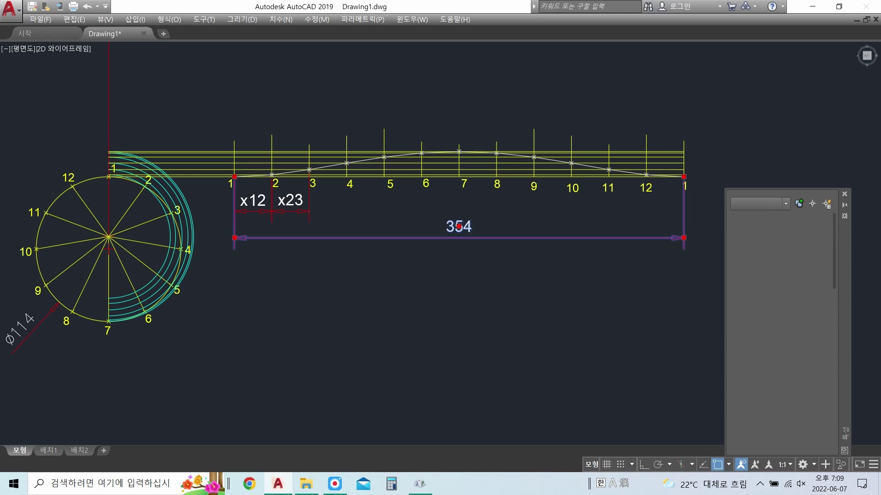
pyautogui.doubleClick(459, 226)
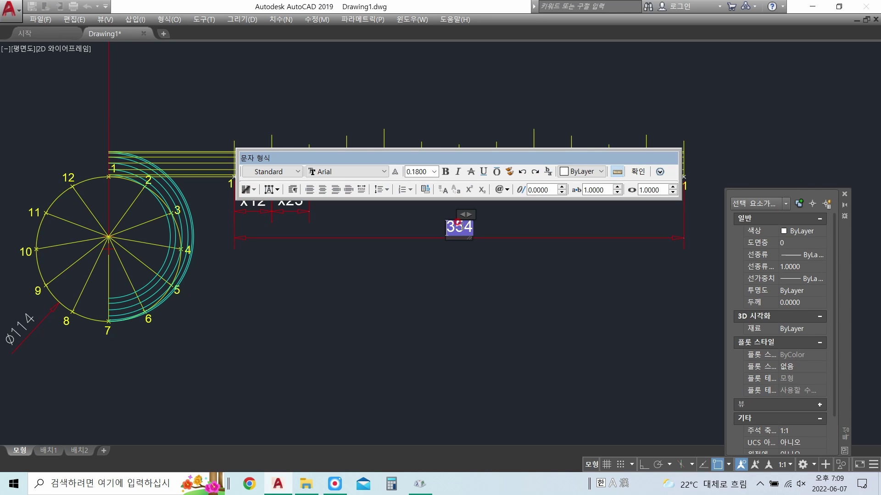
pyautogui.write('%%c')
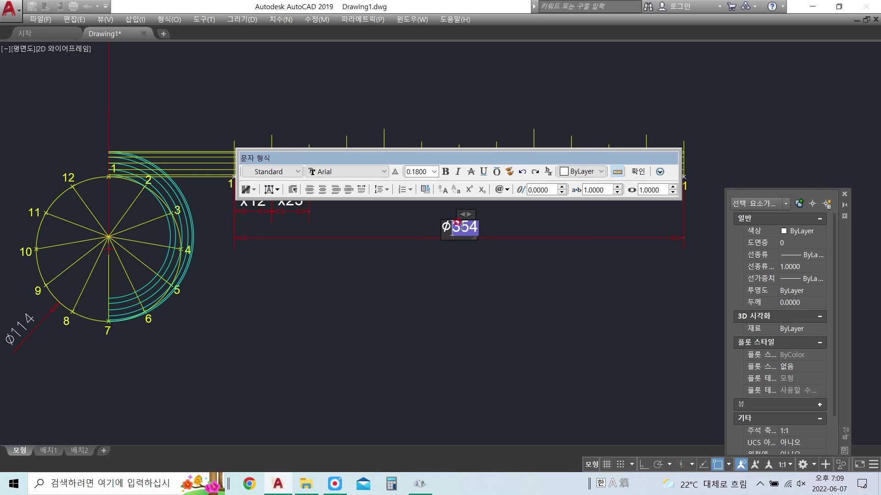
pyautogui.write('*')
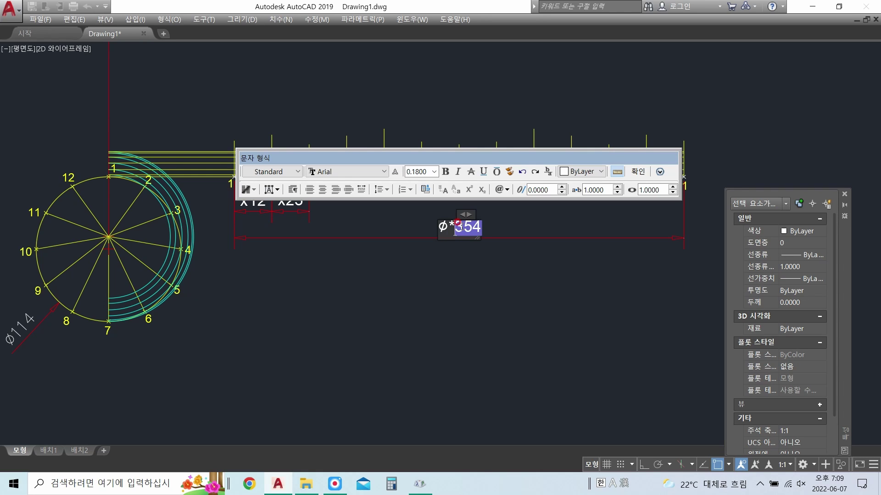
pyautogui.write('d')
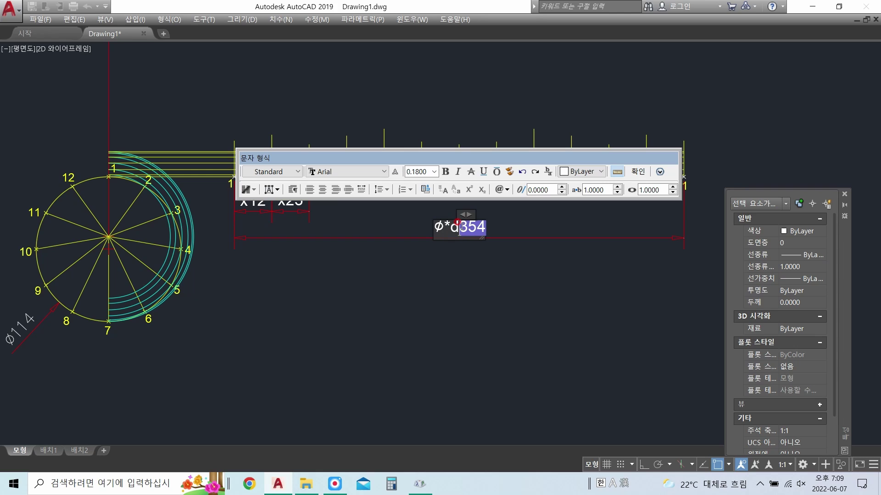
pyautogui.write('=')
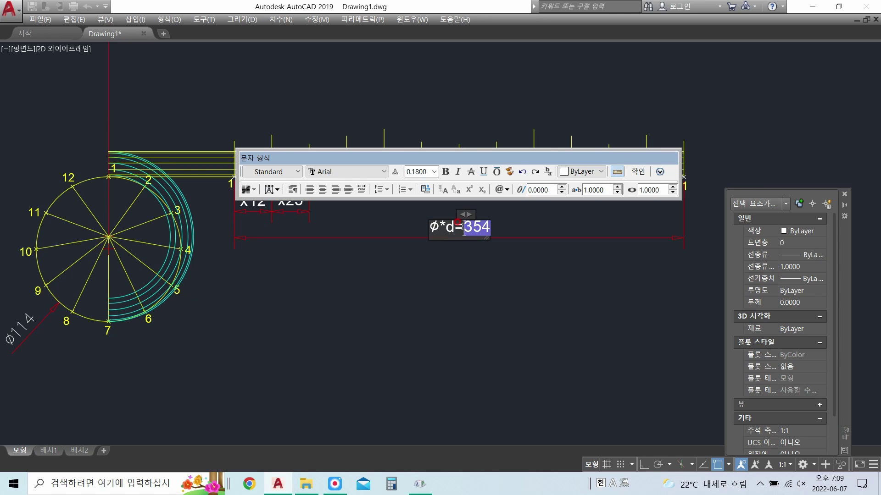
pyautogui.write('ㄴ')
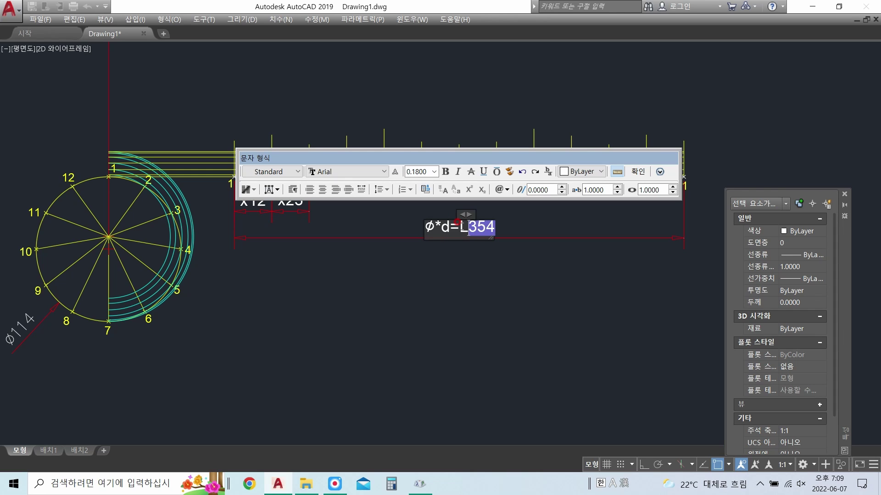
pyautogui.press('Delete')
pyautogui.click(419, 284)
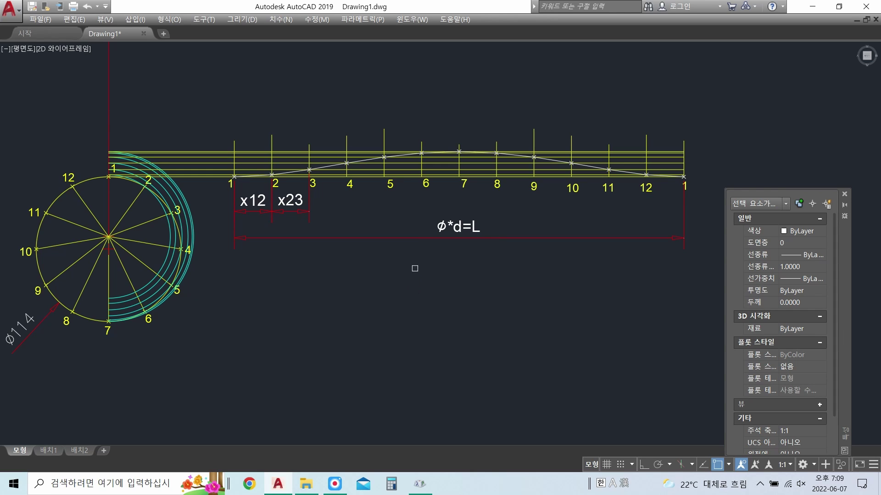
pyautogui.doubleClick(440, 227)
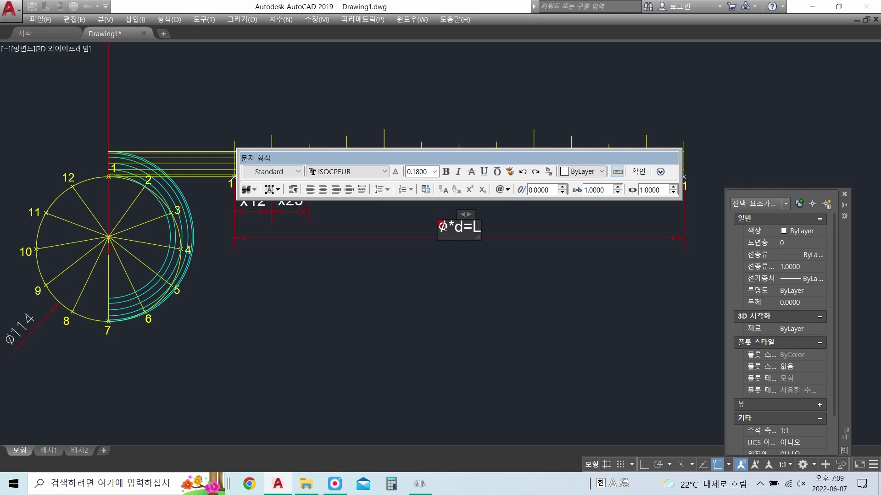
# Step: Replace the ø in the length label with 3.141592 so it reads 3.141592*d=L
pyautogui.press('Delete')
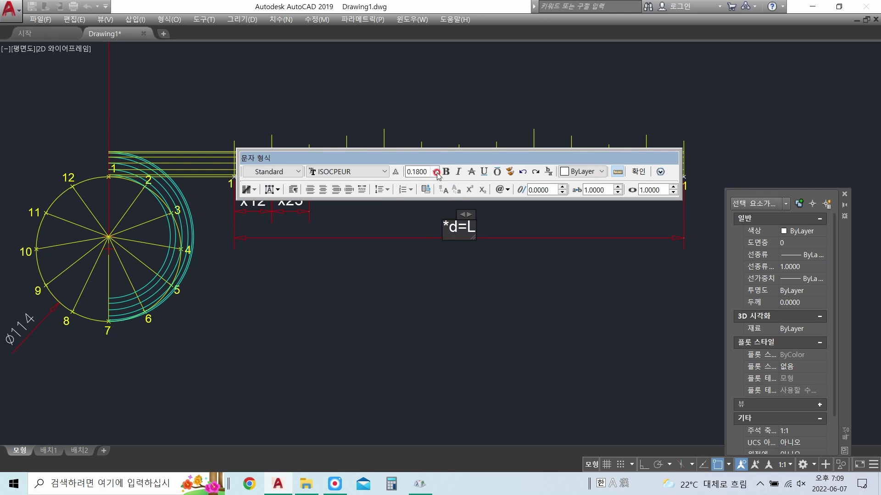
pyautogui.click(508, 190)
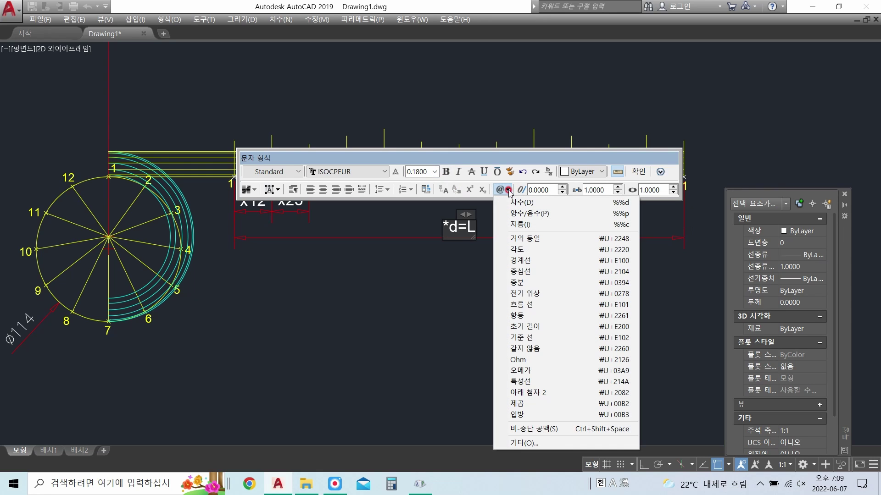
pyautogui.click(508, 191)
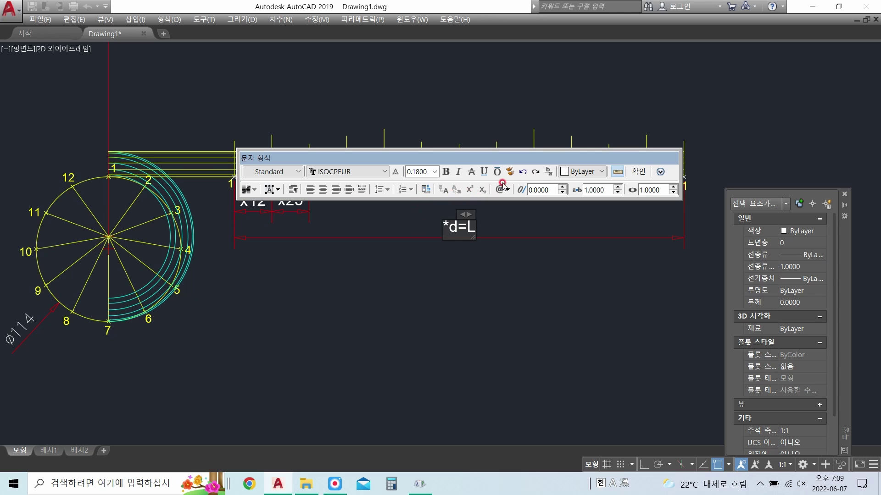
pyautogui.click(570, 173)
pyautogui.click(520, 203)
pyautogui.write('3')
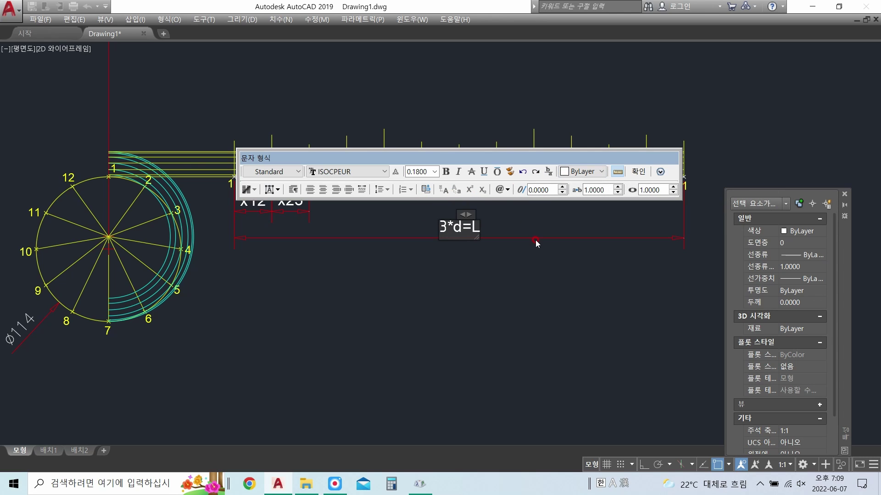
pyautogui.write('.14159')
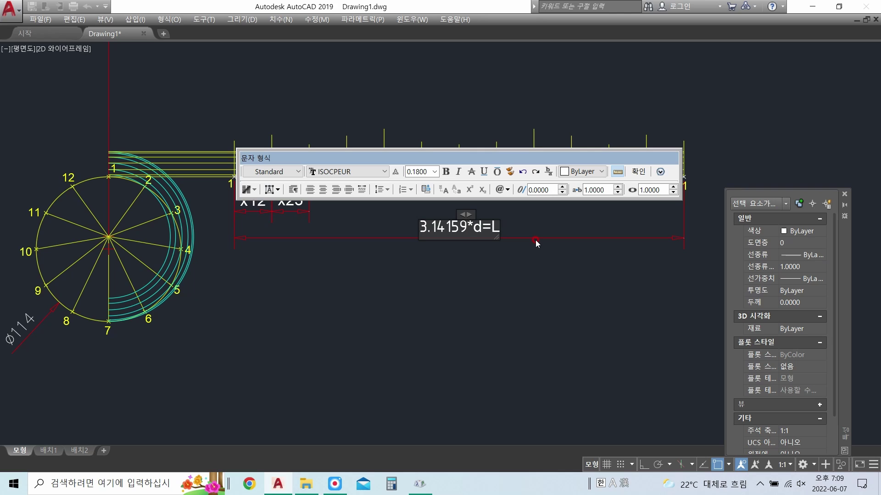
pyautogui.write('2')
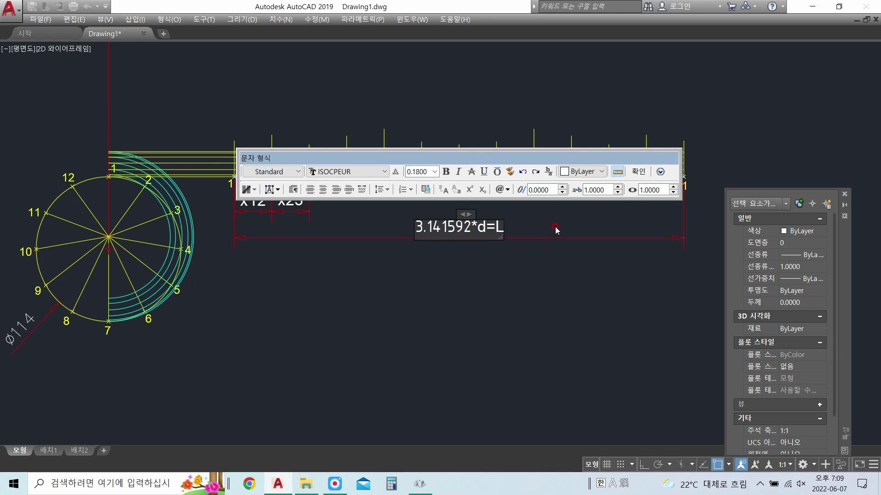
pyautogui.click(639, 175)
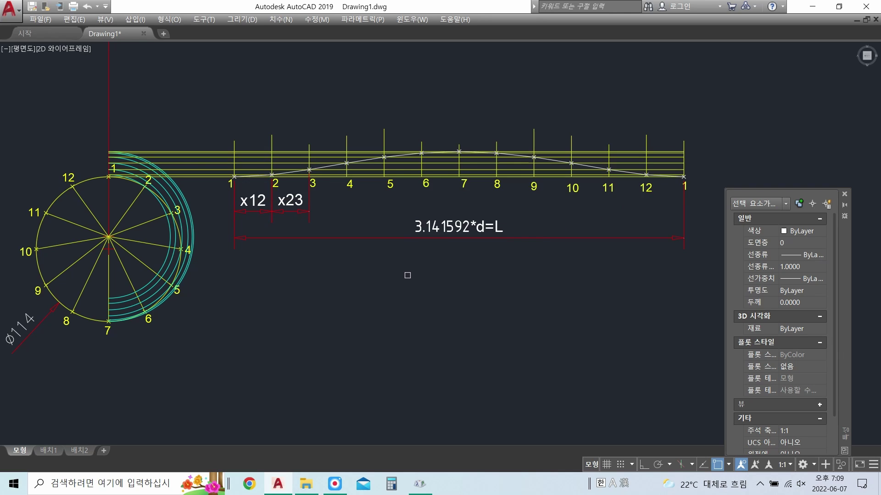
pyautogui.doubleClick(20, 329)
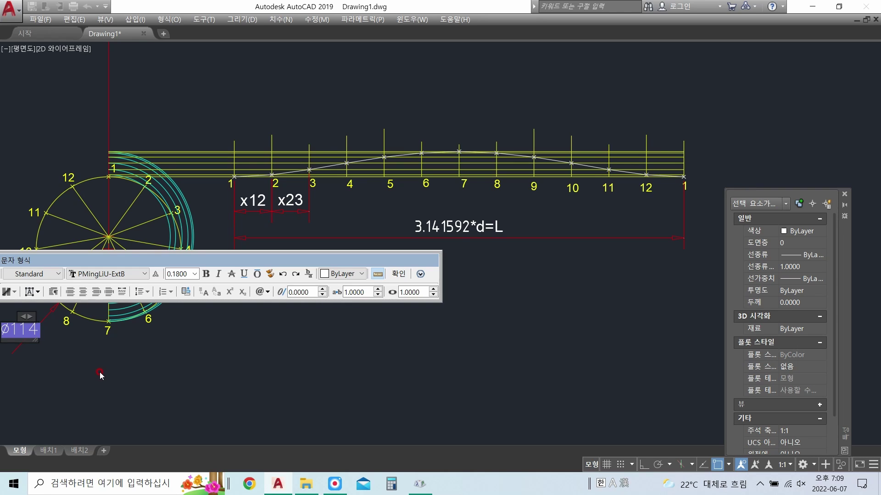
# Step: Replace the Ø114 diameter text with %%cd so it reads Ød
pyautogui.press('Delete')
pyautogui.write('%%c')
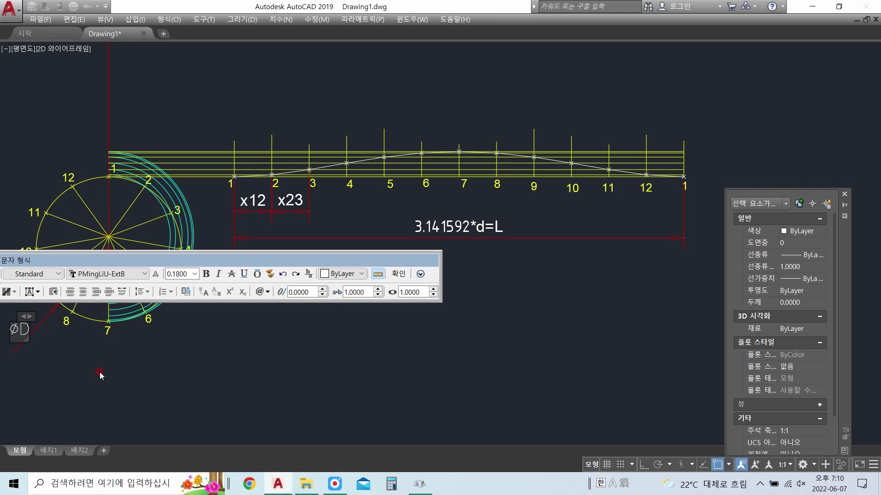
pyautogui.write('d')
pyautogui.click(399, 274)
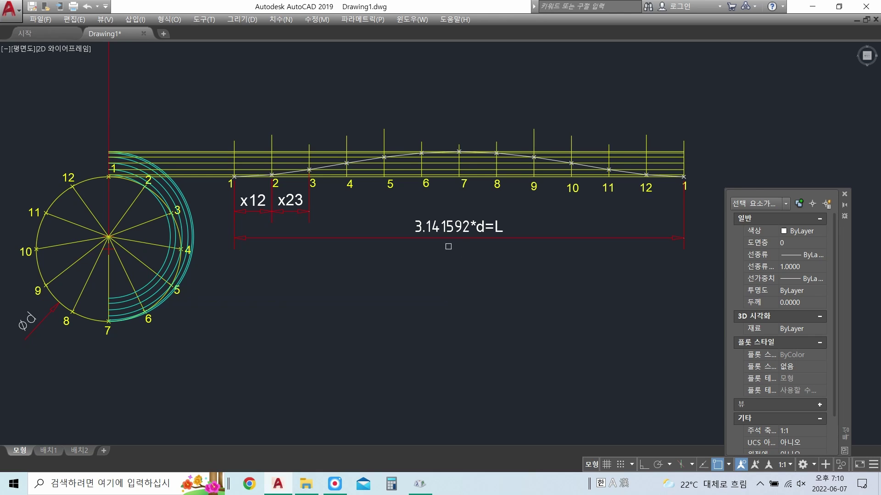
# Step: Add an aligned dimension reading 2 between the two points at the curve's right end
pyautogui.moveTo(506, 251); pyautogui.dragTo(481, 245, button='middle')
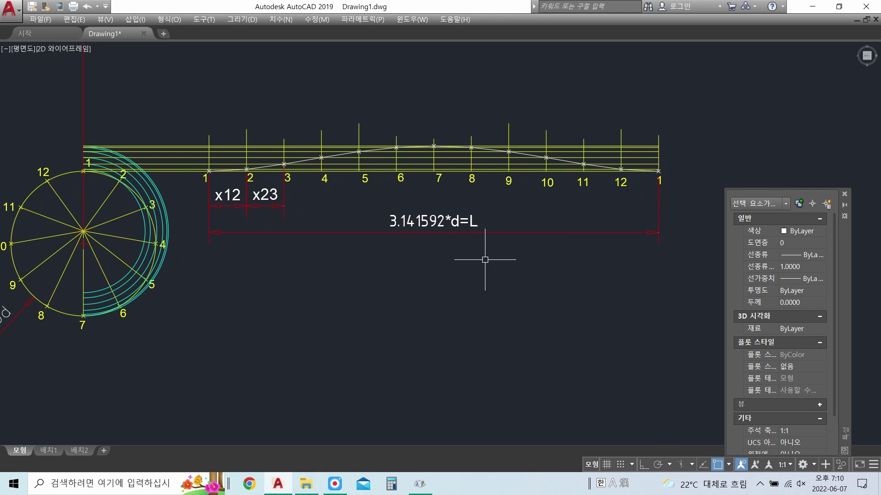
pyautogui.moveTo(574, 234); pyautogui.dragTo(489, 237, button='middle')
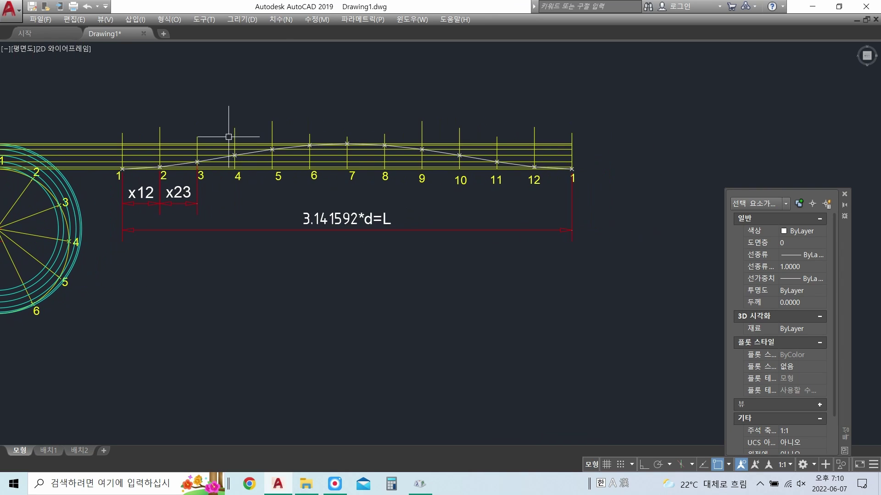
pyautogui.click(292, 22)
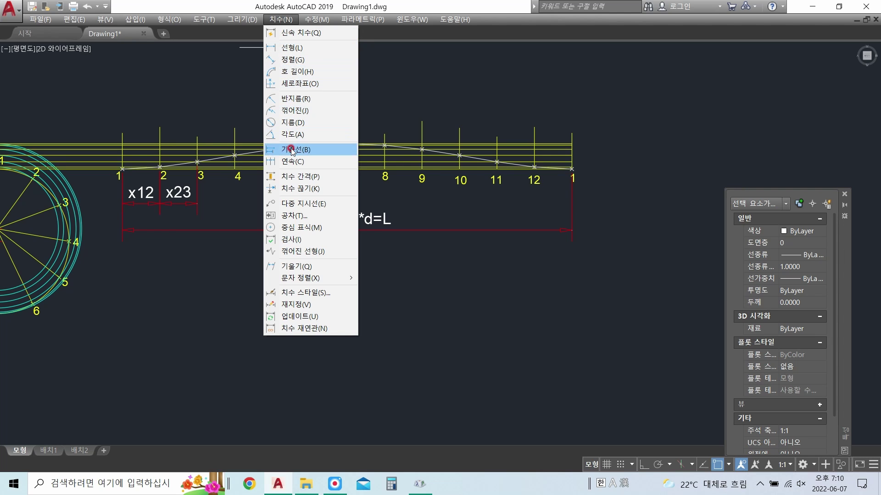
pyautogui.click(298, 60)
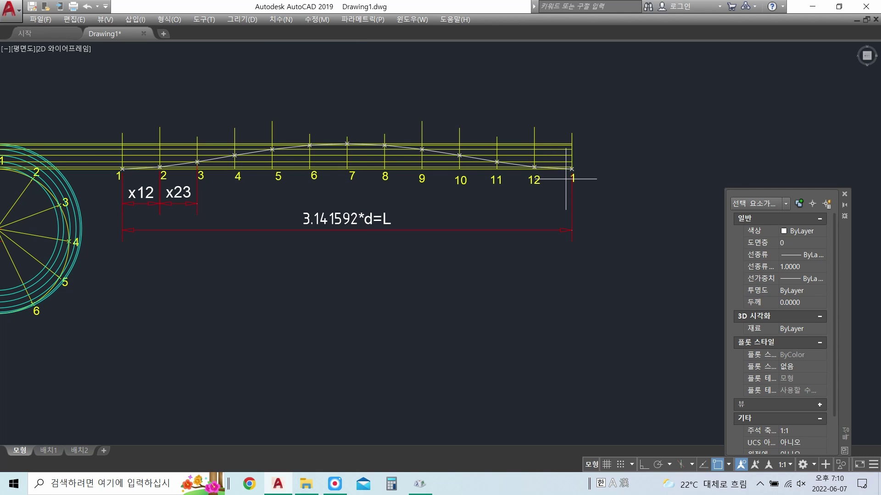
pyautogui.scroll(2, 586, 173)
pyautogui.scroll(2, 586, 173)
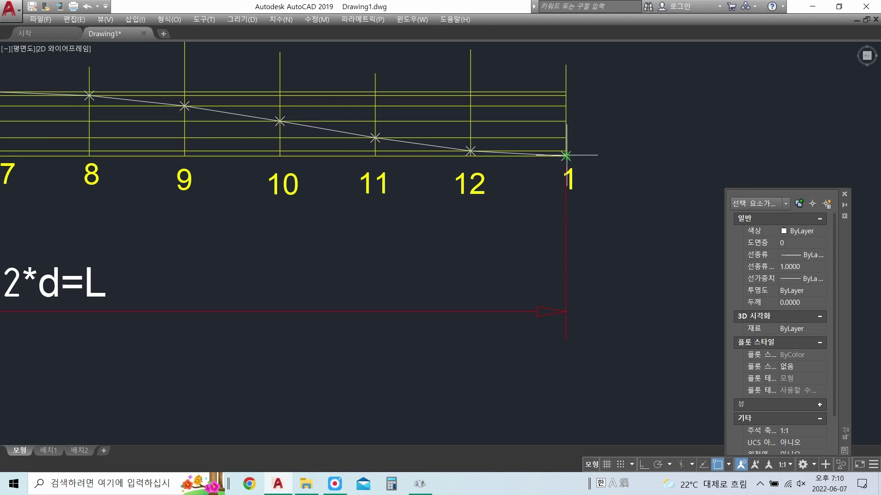
pyautogui.click(565, 150)
pyautogui.click(565, 156)
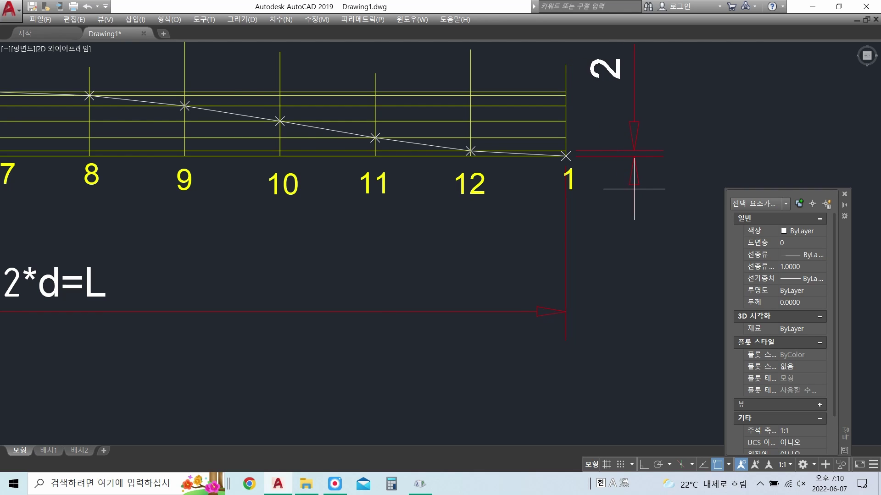
pyautogui.scroll(-4, 634, 188)
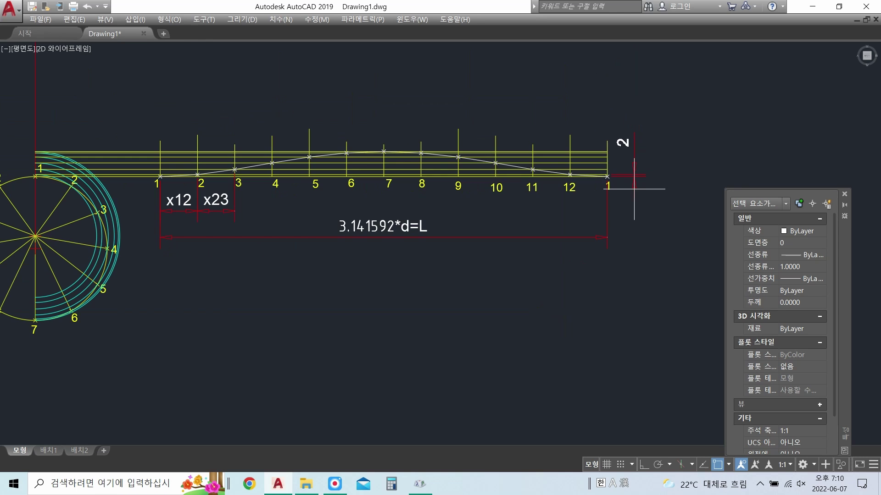
pyautogui.moveTo(340, 268); pyautogui.dragTo(419, 252, button='middle')
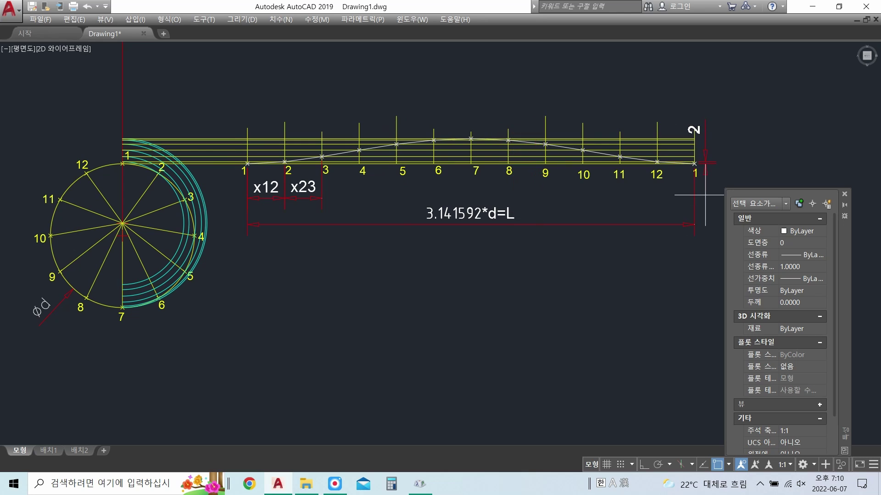
pyautogui.moveTo(691, 190); pyautogui.dragTo(593, 201, button='middle')
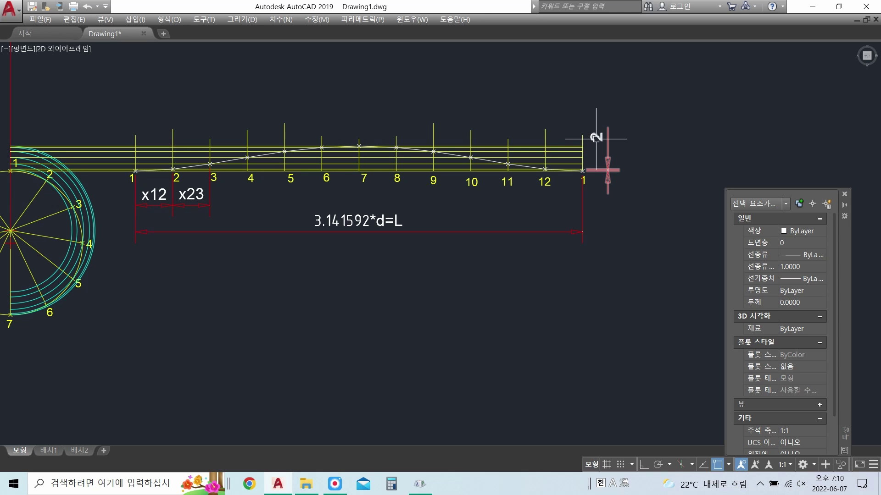
# Step: Change the small 2 dimension's text to '1-2의 변위값', typing the Korean with the Hangul key
pyautogui.click(595, 137)
pyautogui.doubleClick(596, 137)
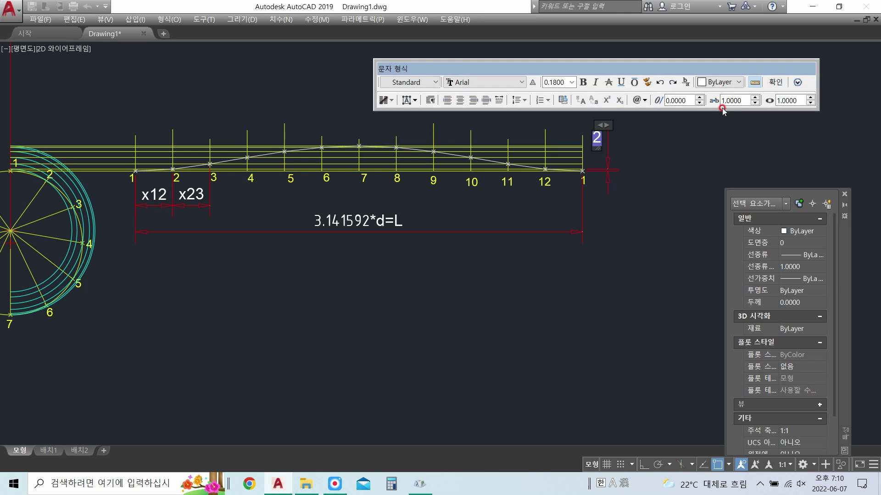
pyautogui.write('1')
pyautogui.write('-22')
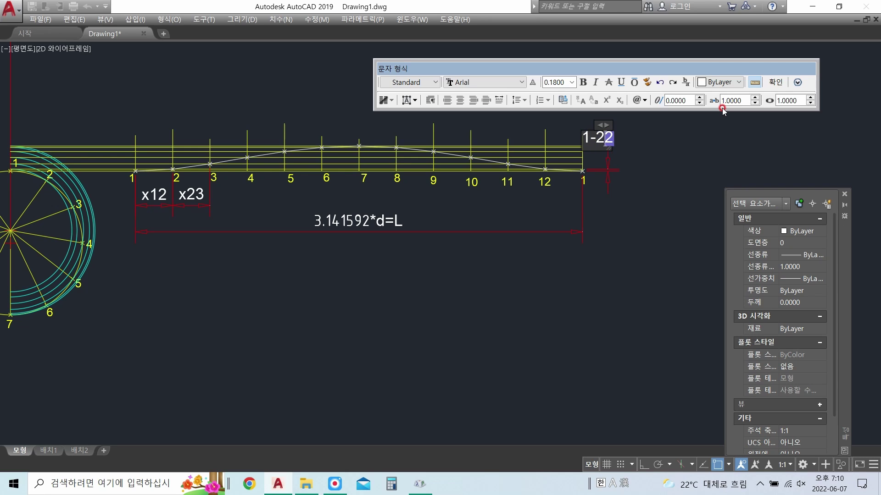
pyautogui.press('Delete')
pyautogui.press('Hangul')
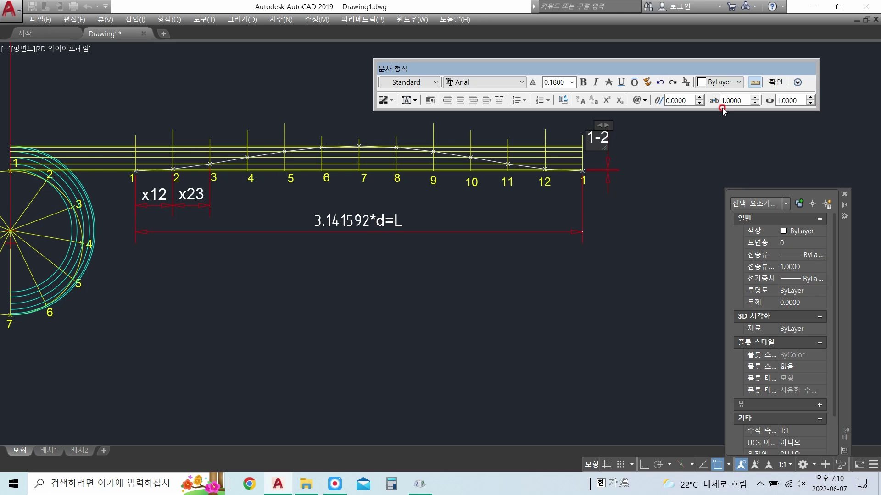
pyautogui.write('의')
pyautogui.write(' 변위')
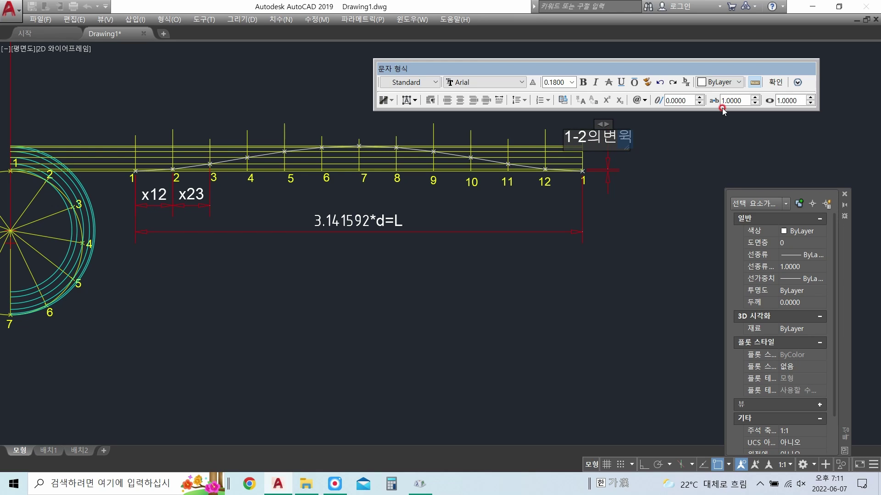
pyautogui.write('값')
pyautogui.press('Return')
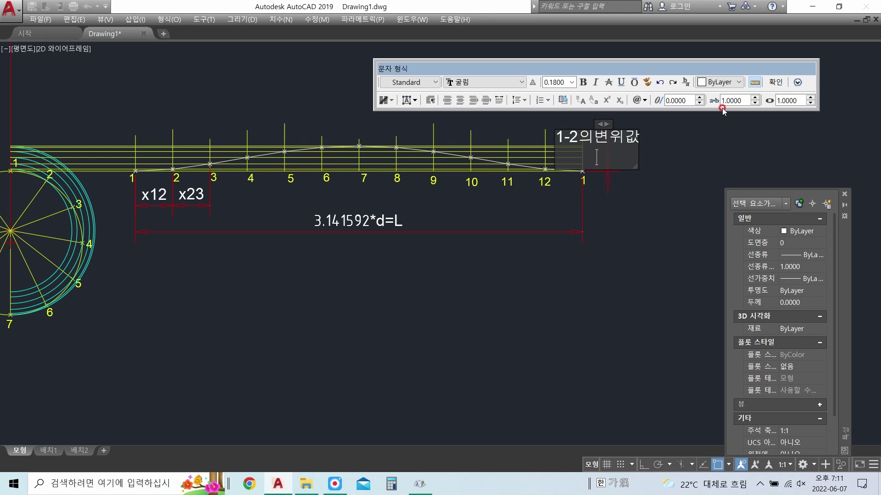
pyautogui.press('Return')
pyautogui.press('BackSpace')
pyautogui.press('BackSpace')
pyautogui.click(774, 83)
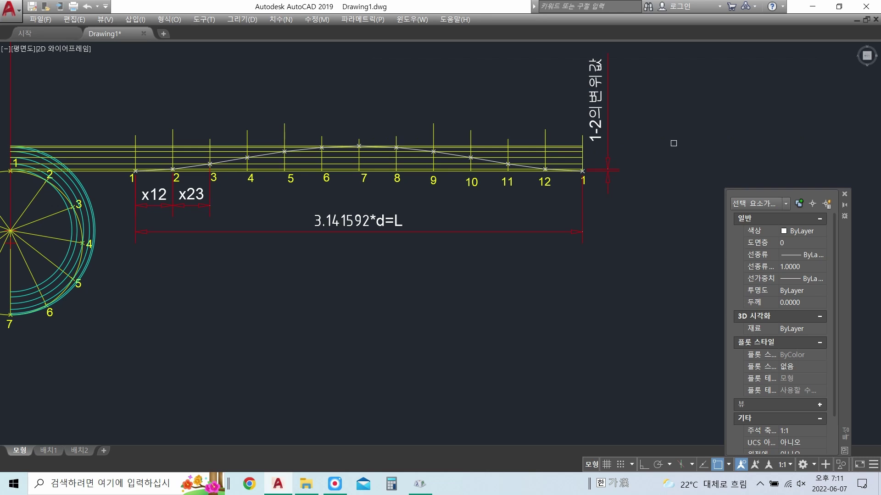
pyautogui.moveTo(615, 206); pyautogui.dragTo(548, 222, button='middle')
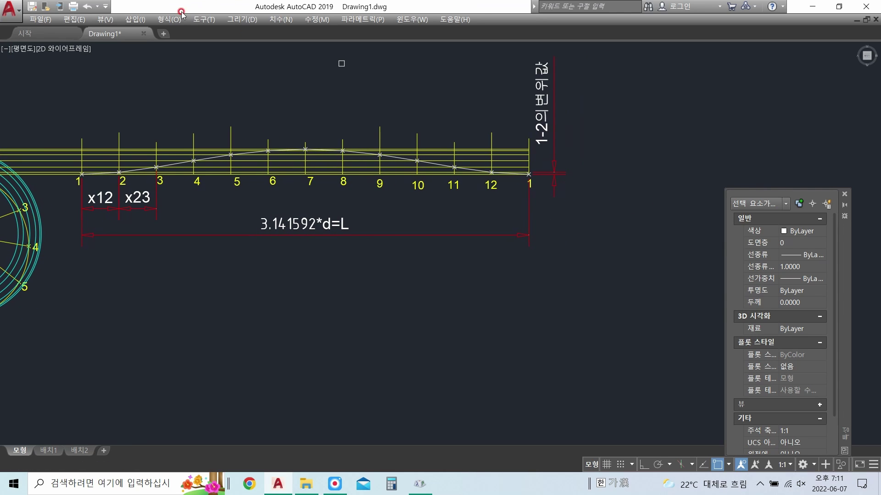
pyautogui.click(280, 19)
# Step: Add an aligned vertical dimension of 20 at the right-hand closing station
pyautogui.click(302, 58)
pyautogui.click(529, 173)
pyautogui.click(529, 150)
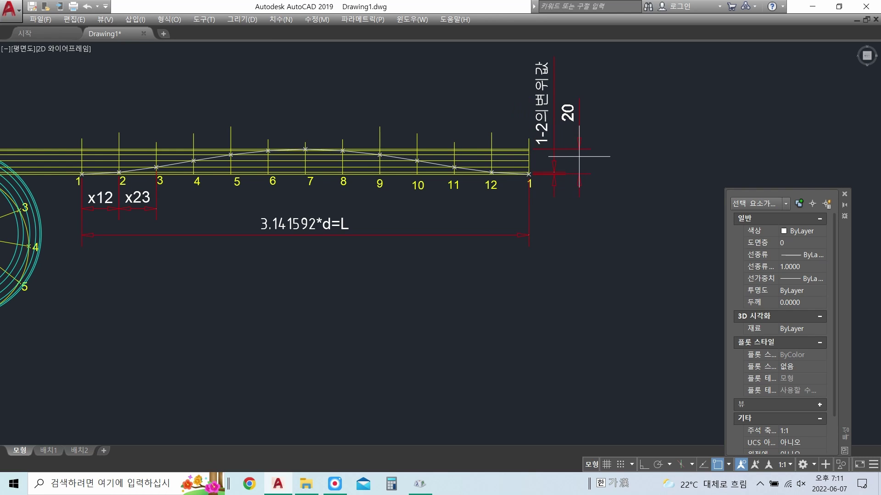
pyautogui.click(575, 117)
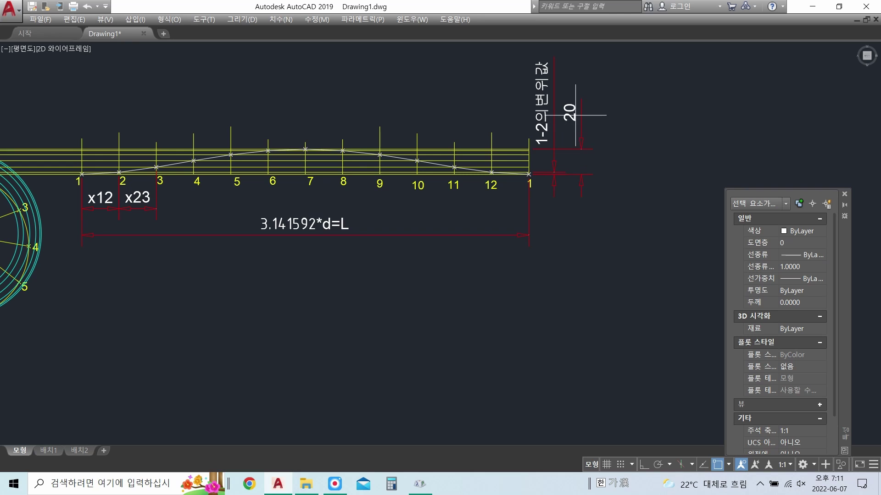
# Step: Replace the dimension's 20 text with the Korean label 캠의 전체변위값
pyautogui.click(569, 112)
pyautogui.doubleClick(569, 112)
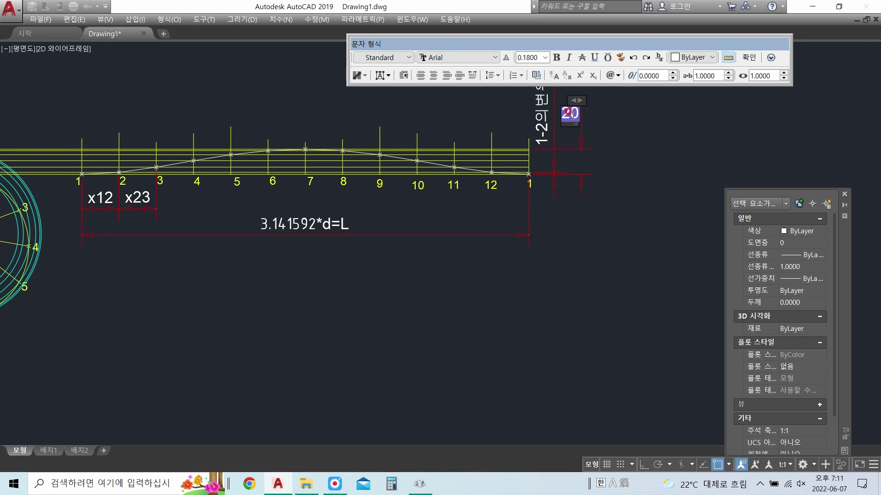
pyautogui.write('qusdnl')
pyautogui.press('BackSpace')
pyautogui.press('BackSpace')
pyautogui.press('BackSpace')
pyautogui.press('BackSpace')
pyautogui.press('BackSpace')
pyautogui.press('BackSpace')
pyautogui.write('wjscp')
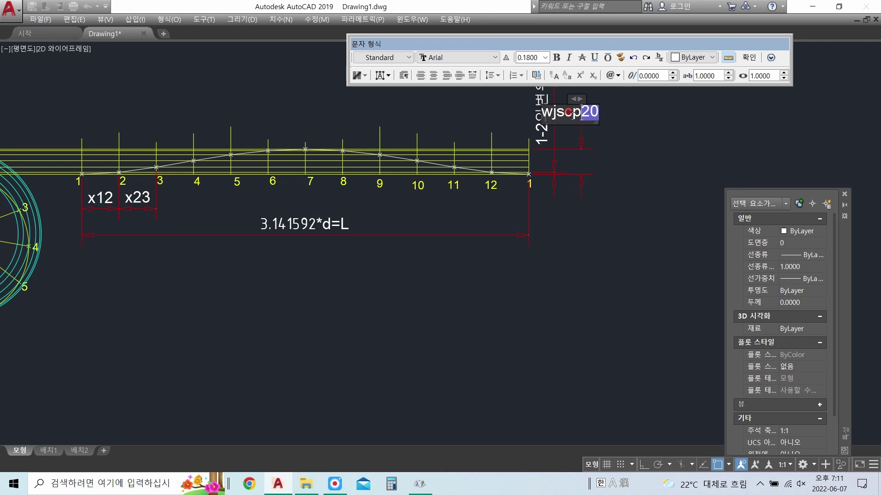
pyautogui.press('BackSpace')
pyautogui.press('BackSpace')
pyautogui.press('BackSpace')
pyautogui.press('BackSpace')
pyautogui.press('BackSpace')
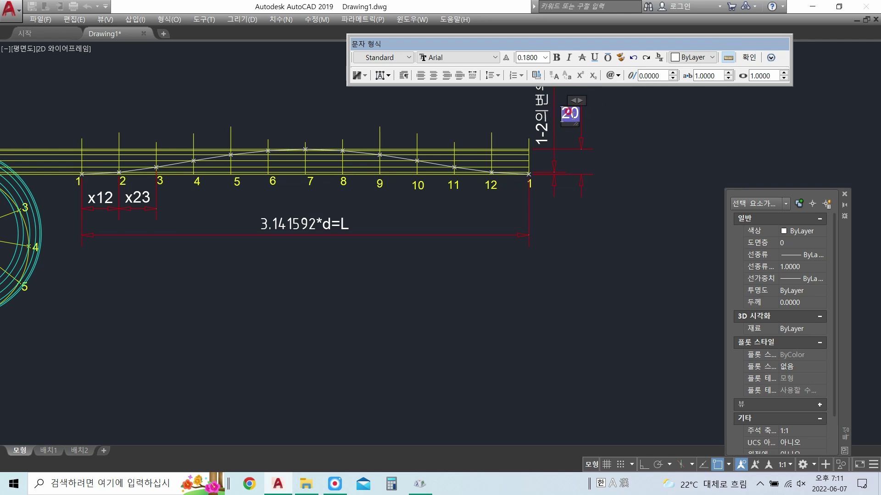
pyautogui.press('Hangul')
pyautogui.write('캠오')
pyautogui.write('의 전')
pyautogui.write('체변위')
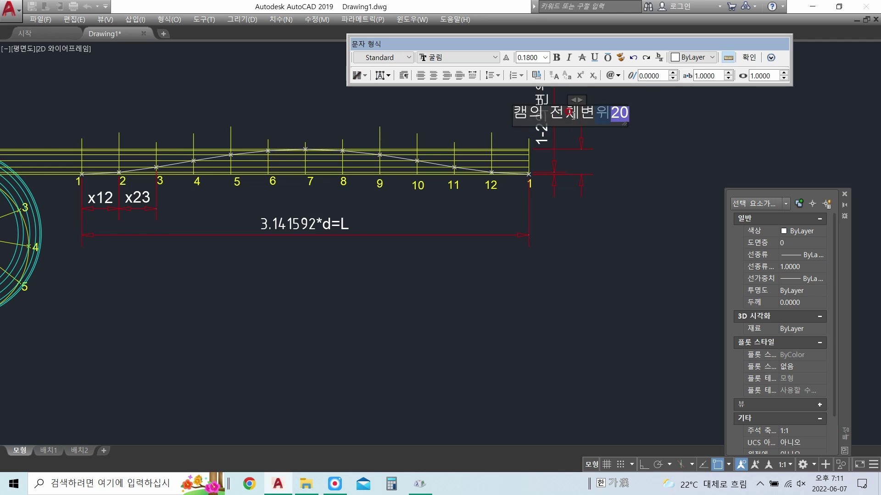
pyautogui.write('가값')
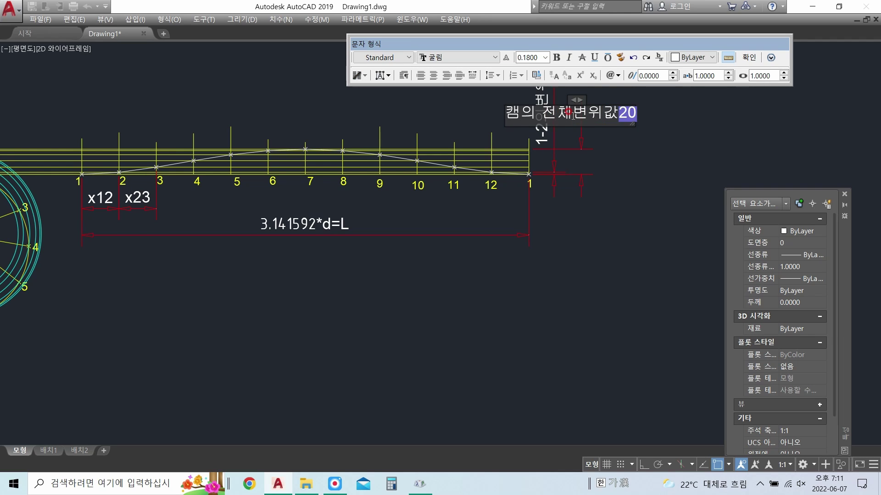
pyautogui.press('Delete')
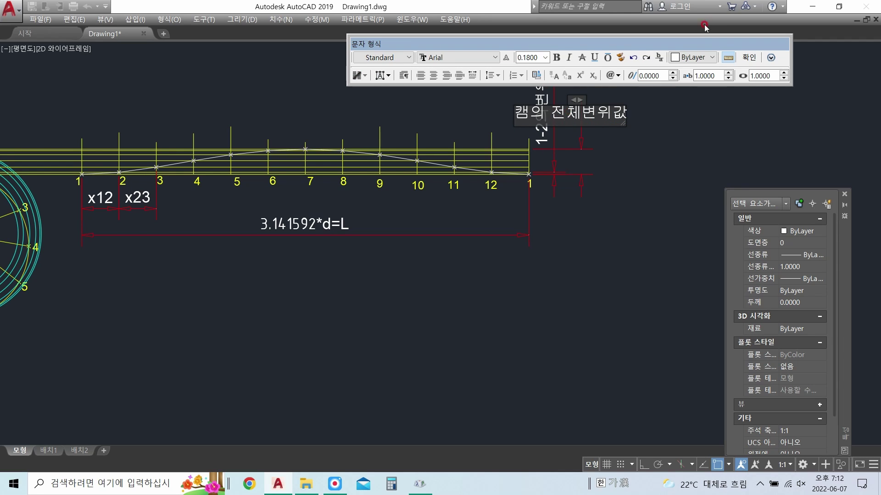
pyautogui.click(749, 58)
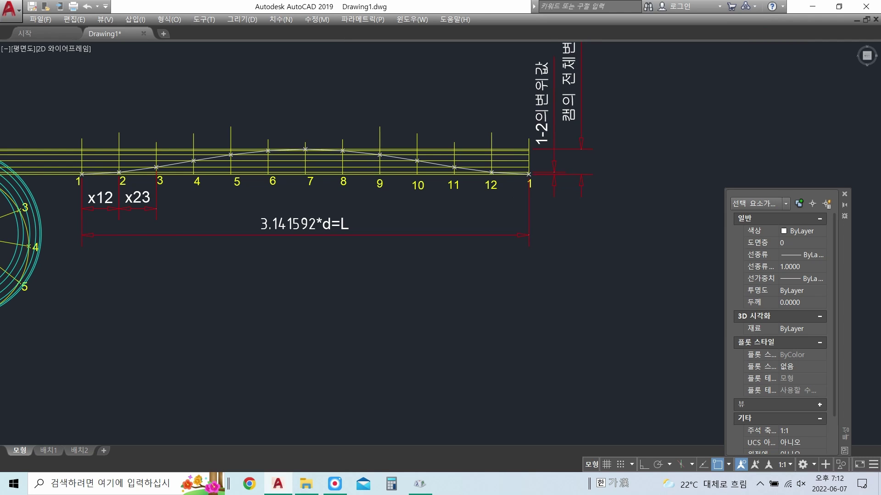
# Step: Zoom out and delete the stray yellow line above the cam circle
pyautogui.scroll(-2, 505, 197)
pyautogui.moveTo(397, 213); pyautogui.dragTo(460, 229, button='middle')
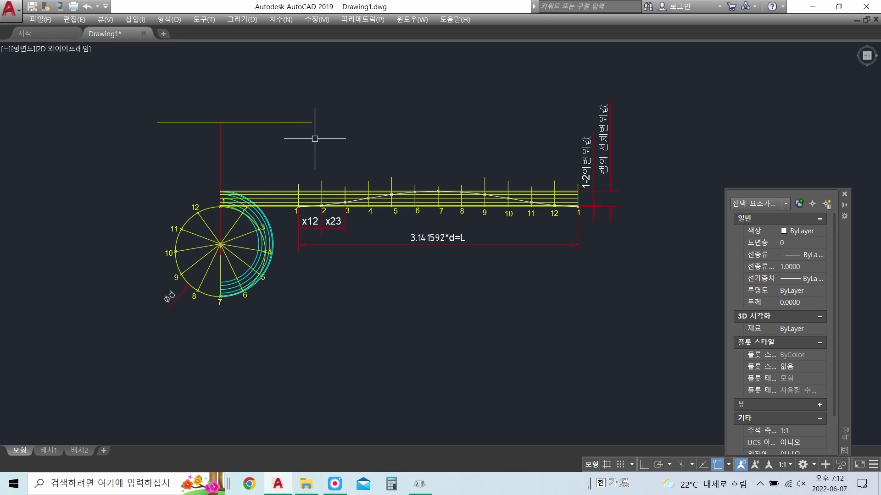
pyautogui.click(328, 152)
pyautogui.click(273, 117)
pyautogui.press('Delete')
# Step: Zoom and pan back to the development curve
pyautogui.scroll(2, 456, 195)
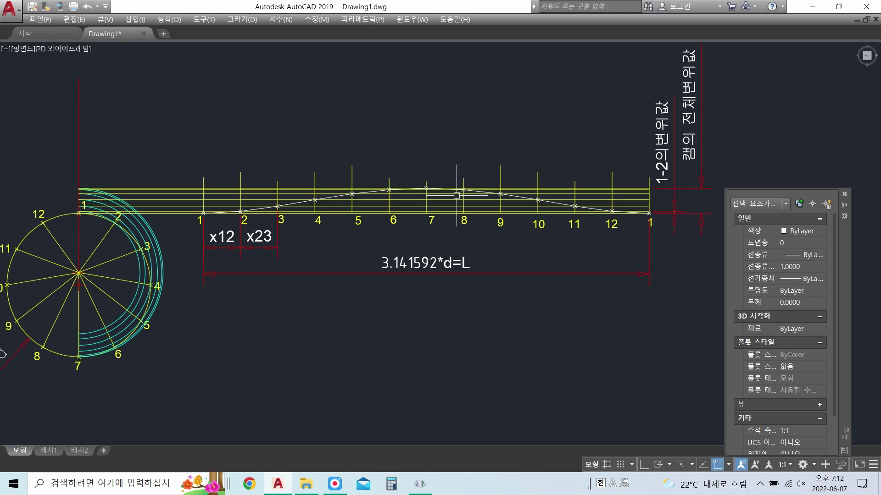
pyautogui.scroll(2, 493, 208)
pyautogui.scroll(-2, 493, 208)
pyautogui.moveTo(493, 207); pyautogui.dragTo(478, 218, button='middle')
pyautogui.moveTo(399, 231); pyautogui.dragTo(394, 234, button='middle')
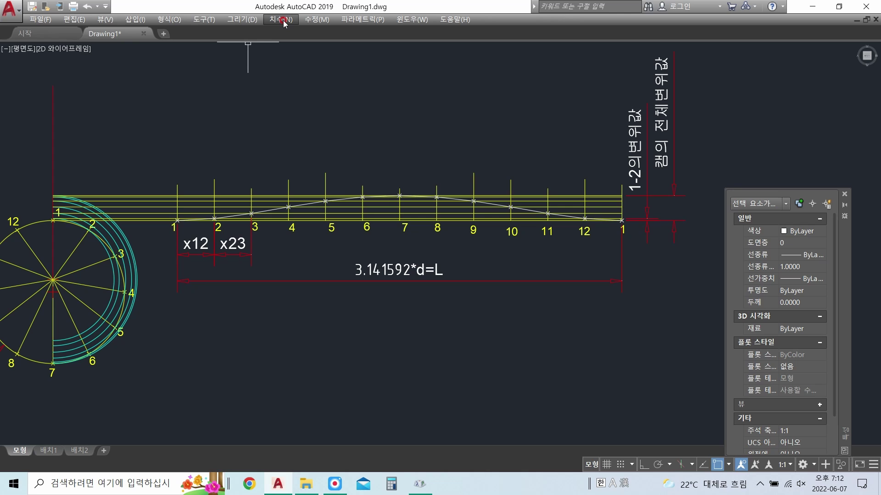
pyautogui.click(284, 21)
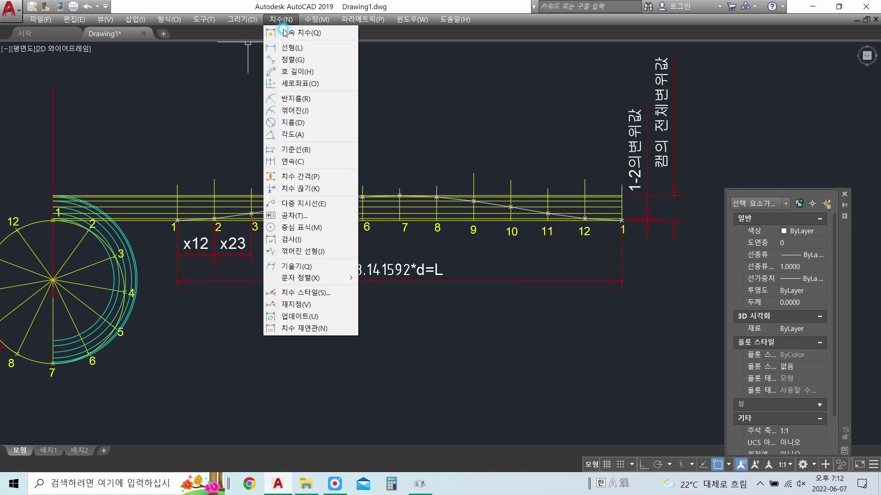
# Step: Add aligned dimensions over points 1–2 and points 4–5 above the curve
pyautogui.click(298, 60)
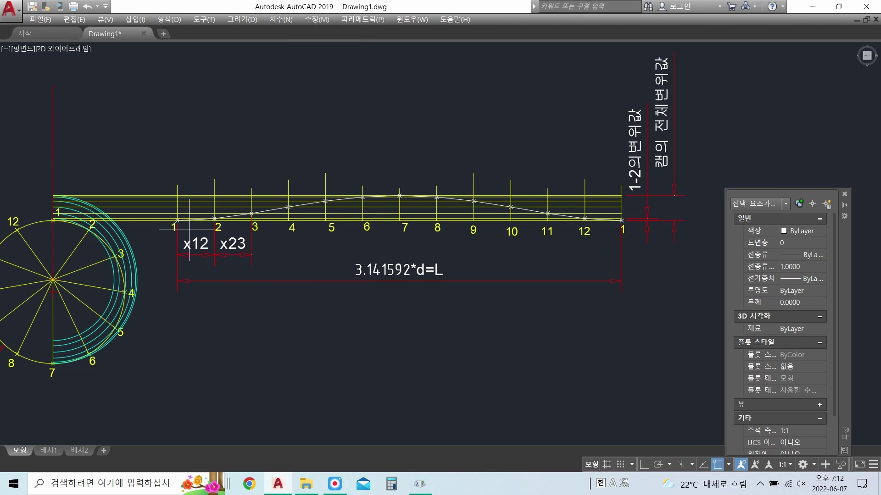
pyautogui.click(177, 220)
pyautogui.click(214, 219)
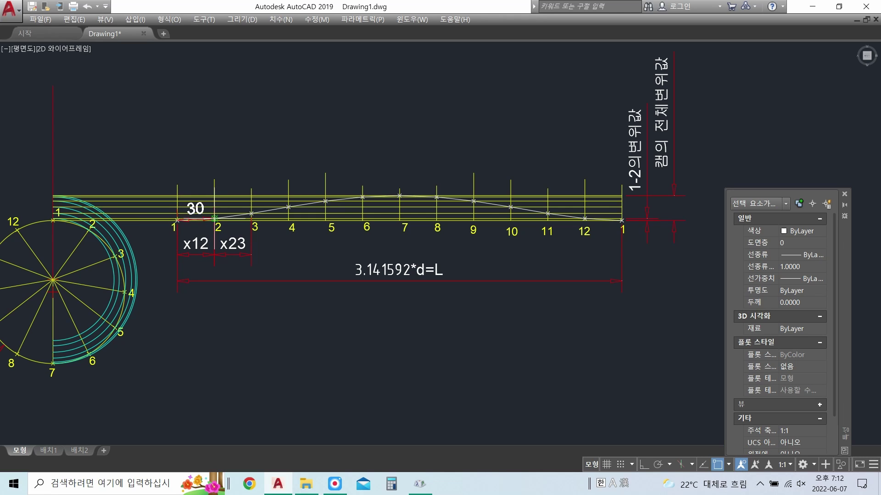
pyautogui.click(207, 151)
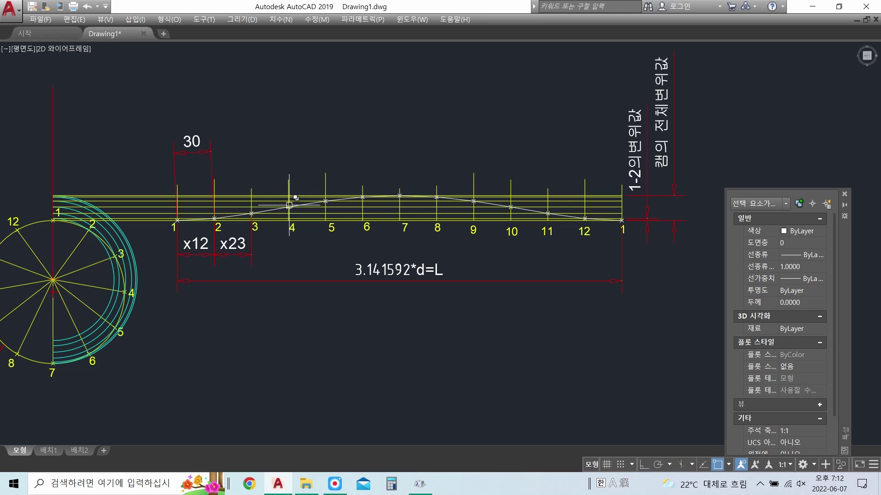
pyautogui.press('space')
pyautogui.click(289, 208)
pyautogui.click(325, 200)
pyautogui.click(305, 144)
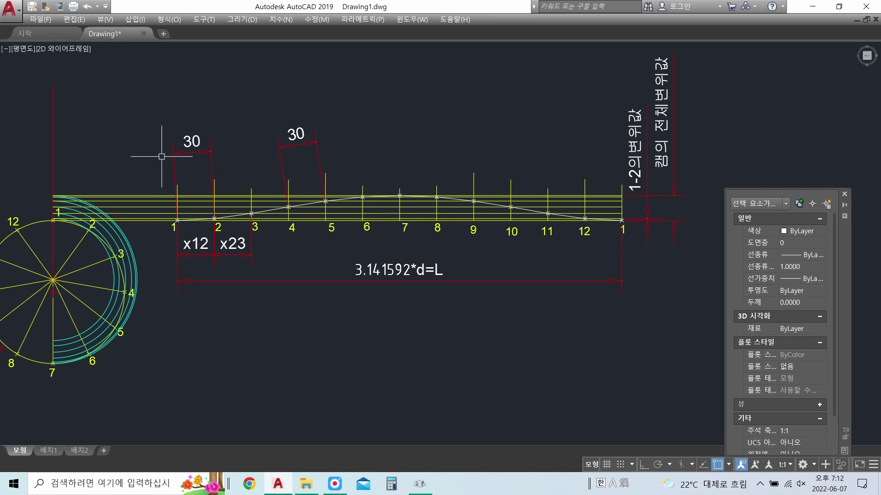
# Step: Change the 1–2 dimension text from 30 to 1-2가속선도
pyautogui.click(193, 140)
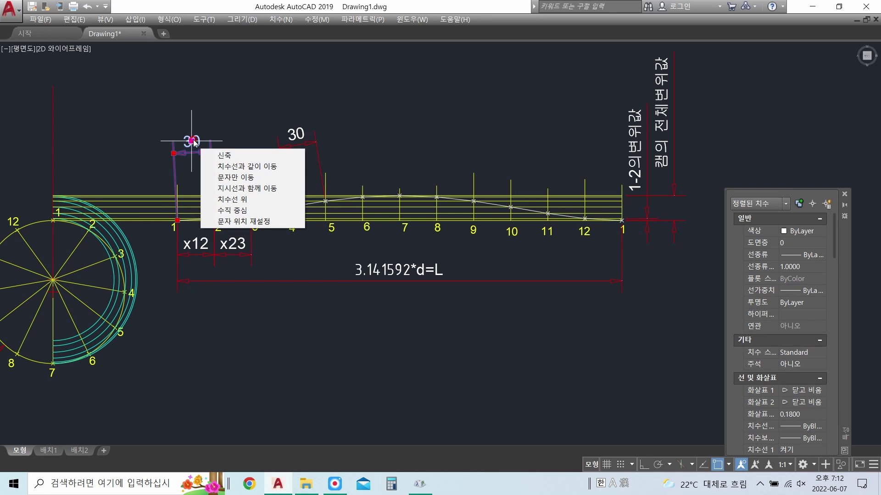
pyautogui.doubleClick(194, 141)
pyautogui.write('2')
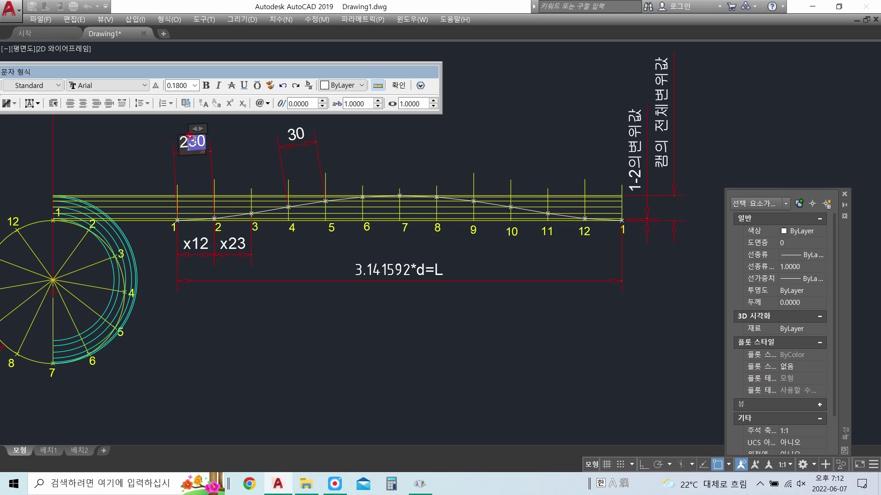
pyautogui.press('BackSpace')
pyautogui.write('1-2')
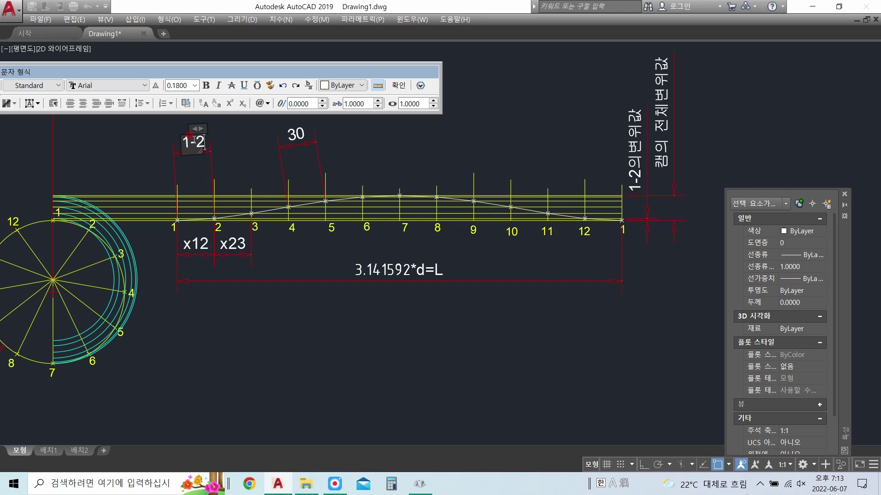
pyautogui.write('rkthreh')
pyautogui.press('BackSpace')
pyautogui.press('BackSpace')
pyautogui.press('BackSpace')
pyautogui.press('BackSpace')
pyautogui.press('BackSpace')
pyautogui.press('BackSpace')
pyautogui.press('BackSpace')
pyautogui.press('Hangul')
pyautogui.write('가속선도')
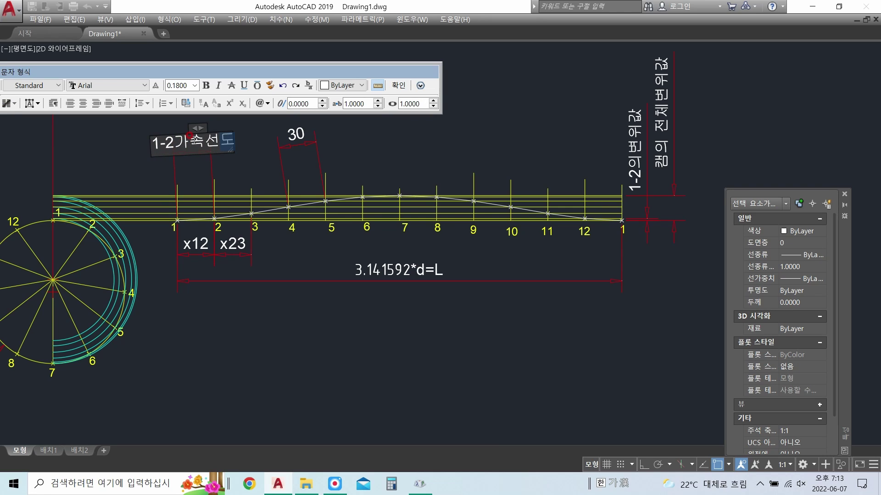
pyautogui.press('Return')
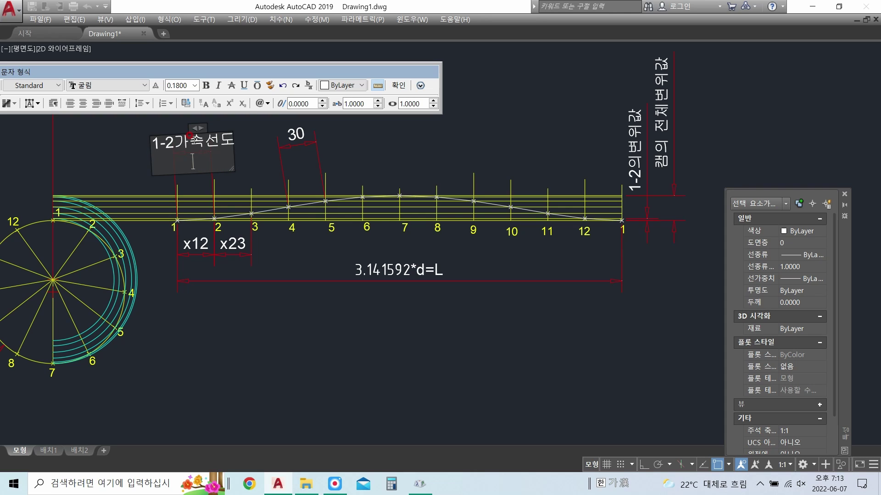
pyautogui.press('BackSpace')
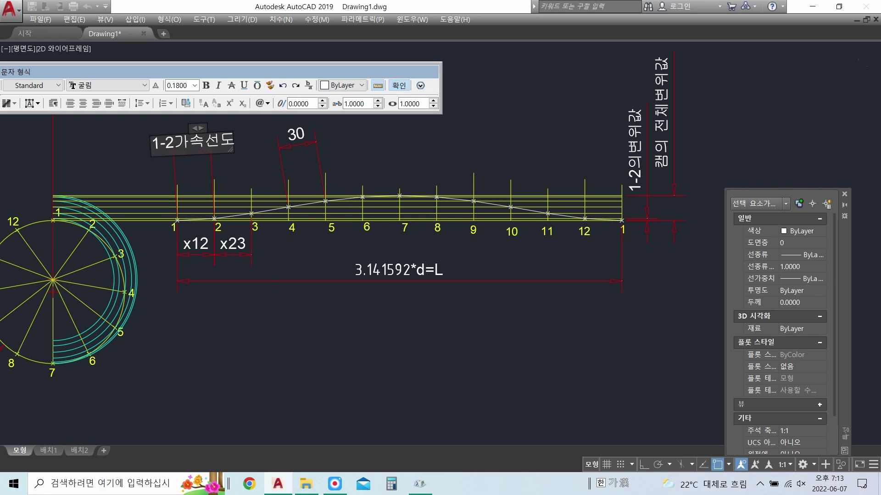
pyautogui.click(399, 85)
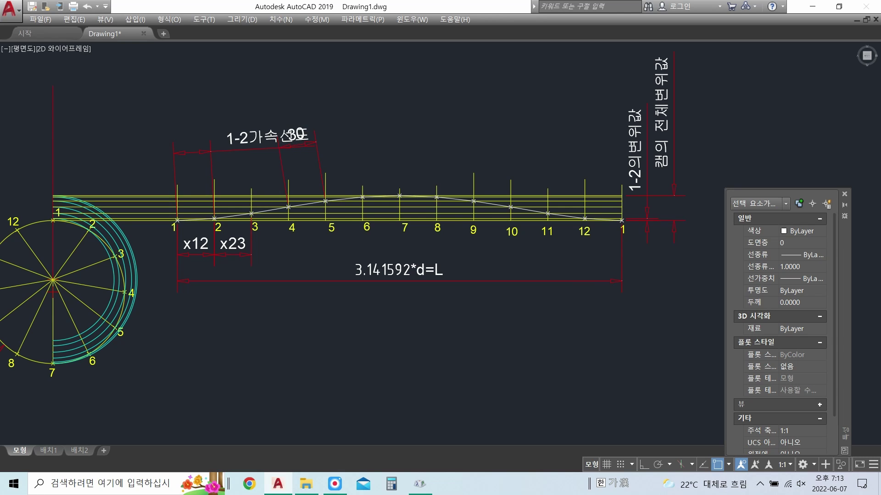
# Step: Undo the trial 30 dimension over points 4–5
pyautogui.doubleClick(298, 135)
pyautogui.press('Escape')
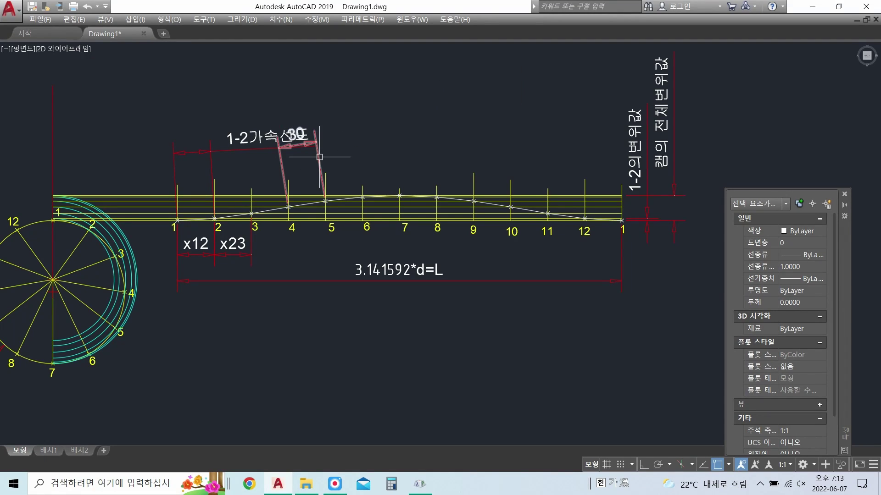
pyautogui.hotkey('ctrl', 'z')
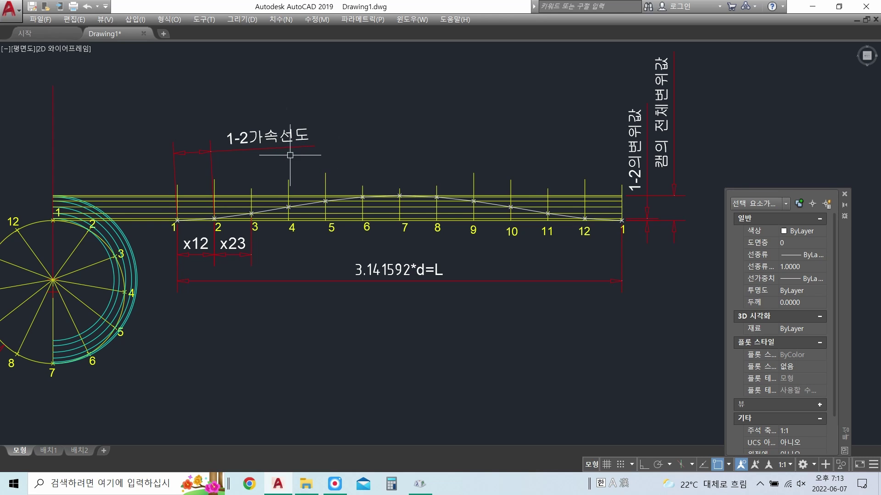
pyautogui.click(279, 19)
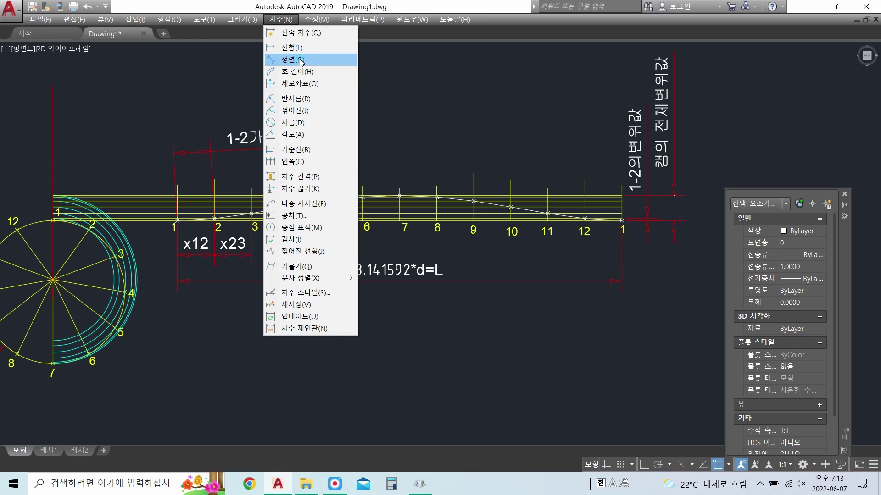
# Step: Add an aligned dimension between points 5 and 6 above the curve
pyautogui.click(300, 60)
pyautogui.click(326, 201)
pyautogui.click(362, 197)
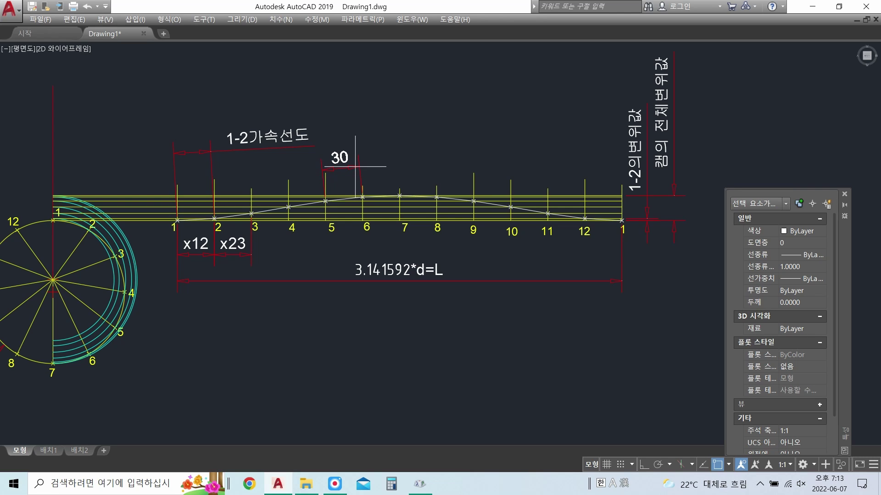
pyautogui.click(355, 167)
# Step: Replace the 5–6 dimension's 30 value with the label 5-6가속선도
pyautogui.click(339, 159)
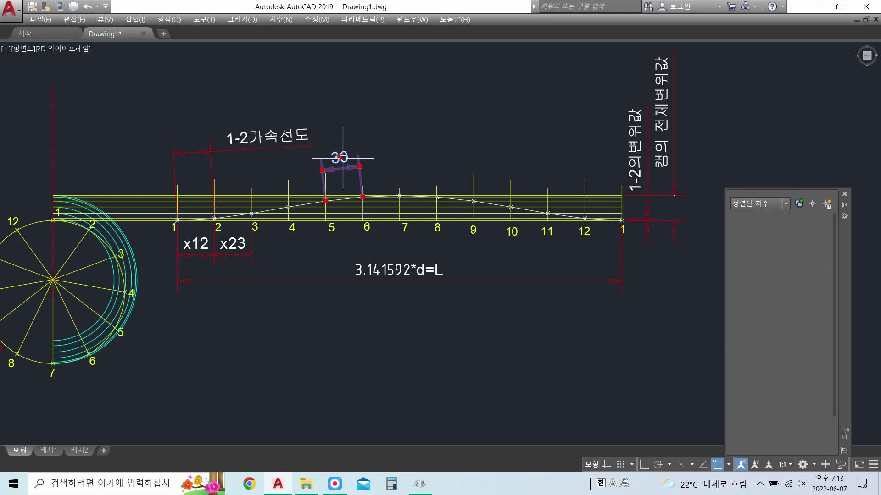
pyautogui.doubleClick(339, 157)
pyautogui.write('5-6')
pyautogui.press('Delete')
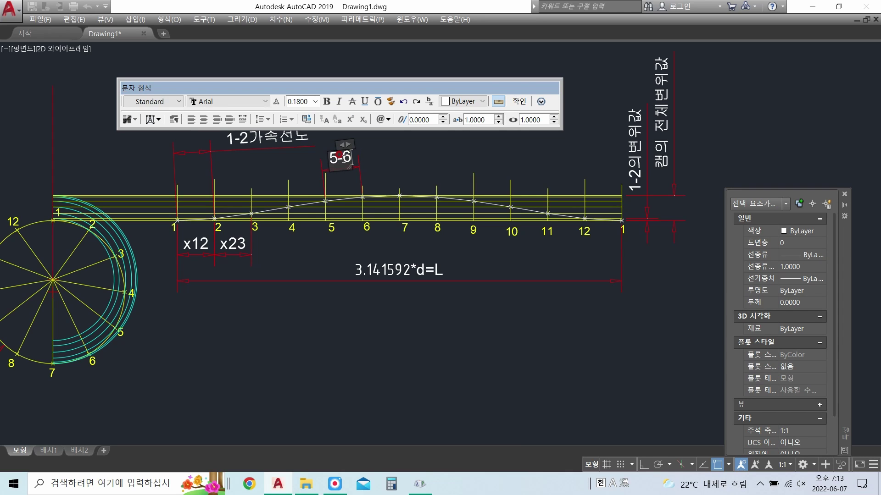
pyautogui.write('가')
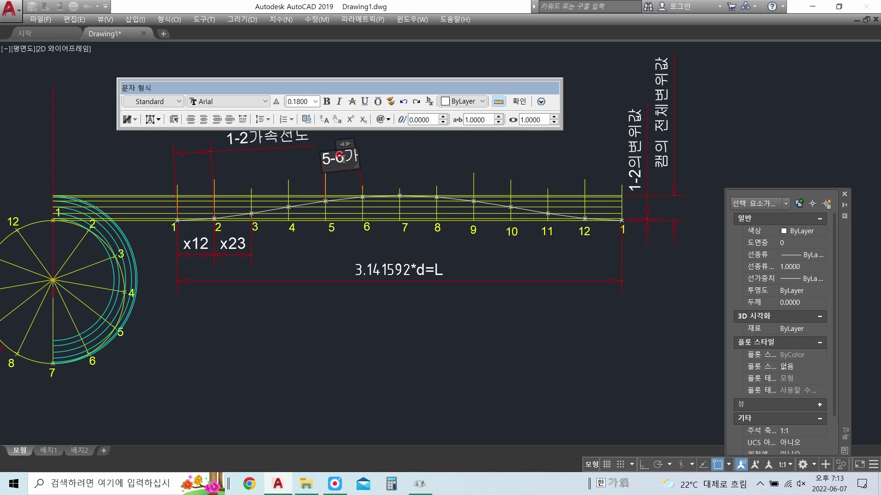
pyautogui.write('속선도')
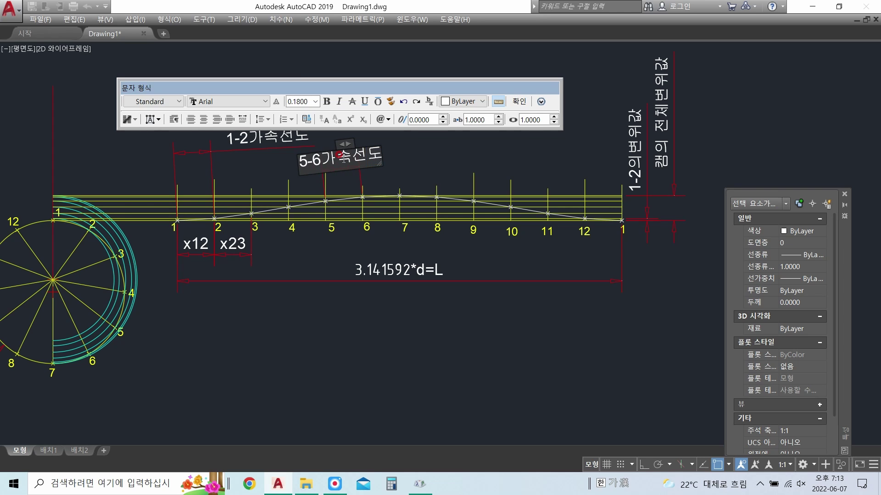
pyautogui.click(517, 102)
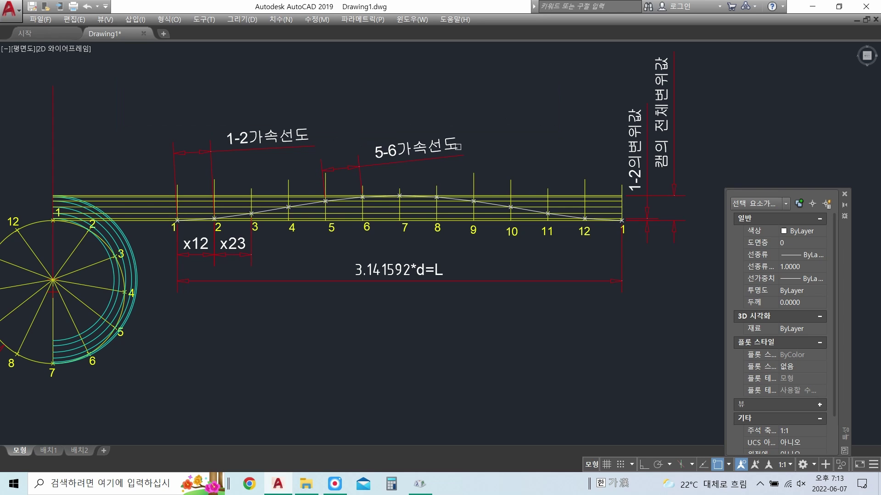